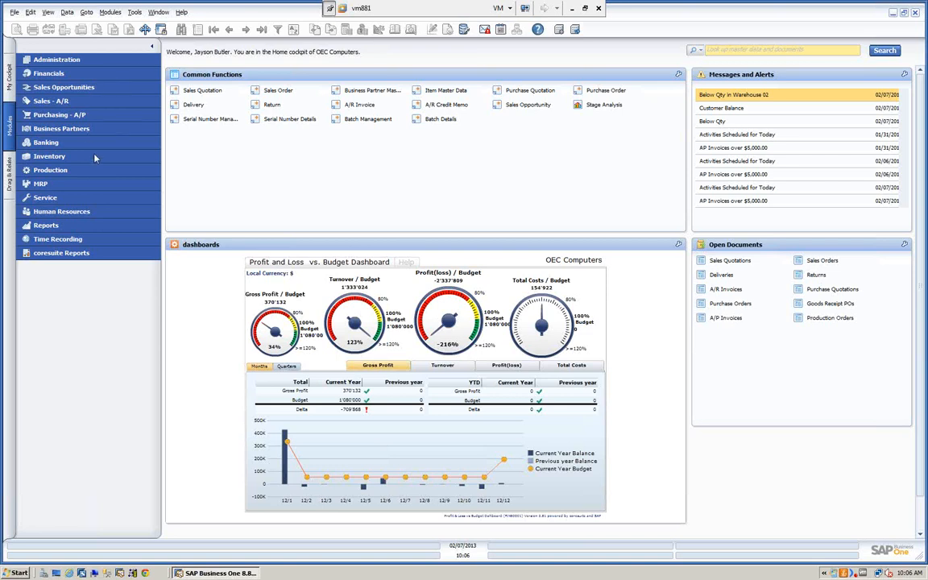
- Open the Target Group setup for business partners and show the details of the "new sales" target group
click(73, 60)
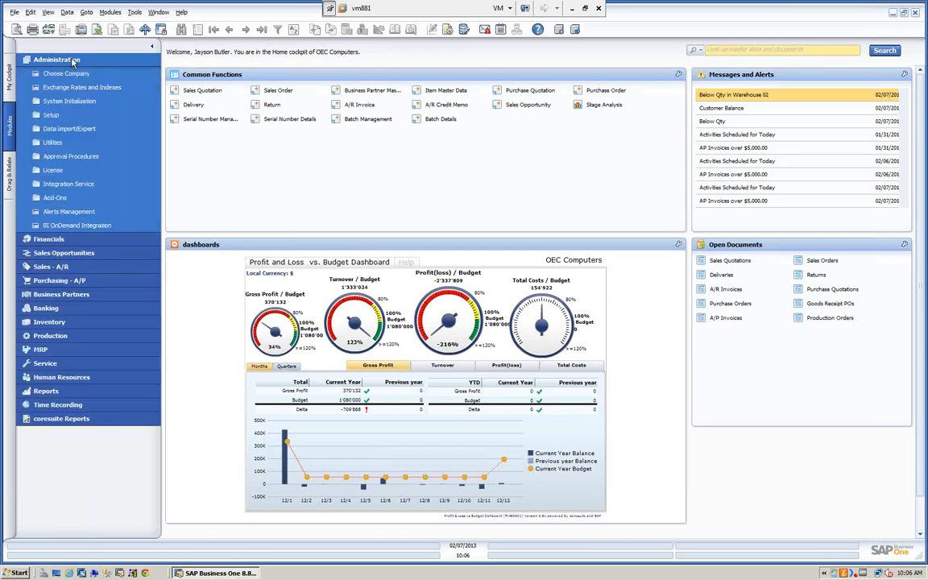
click(50, 115)
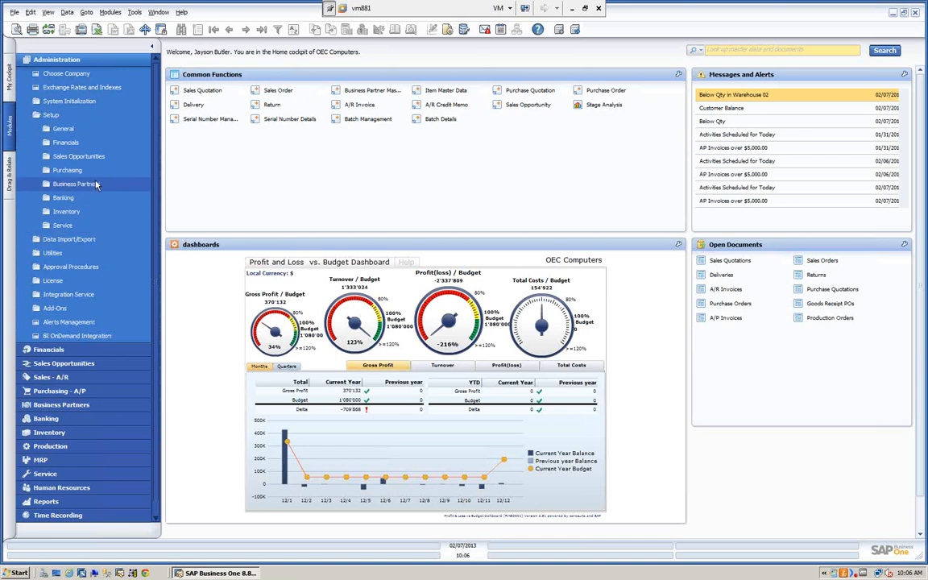
click(74, 185)
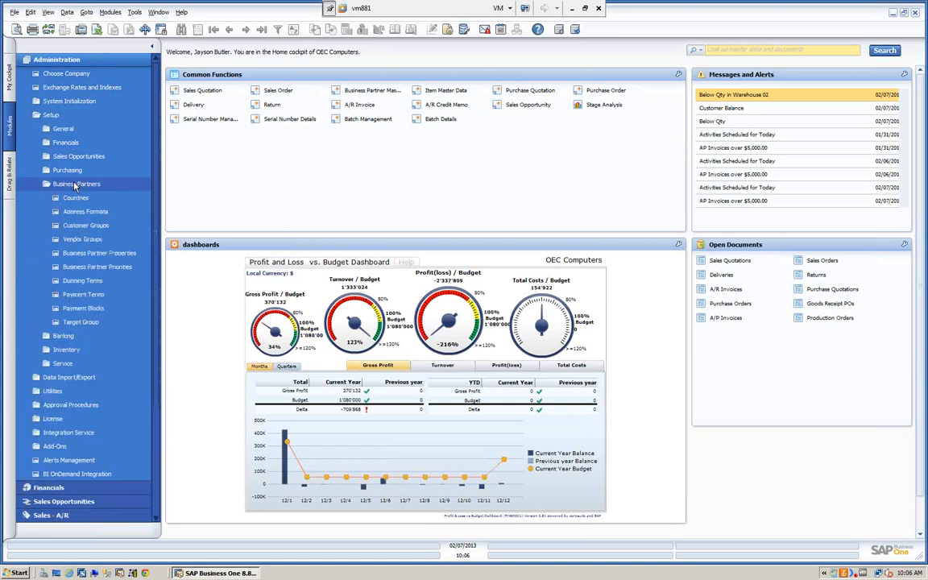
click(81, 323)
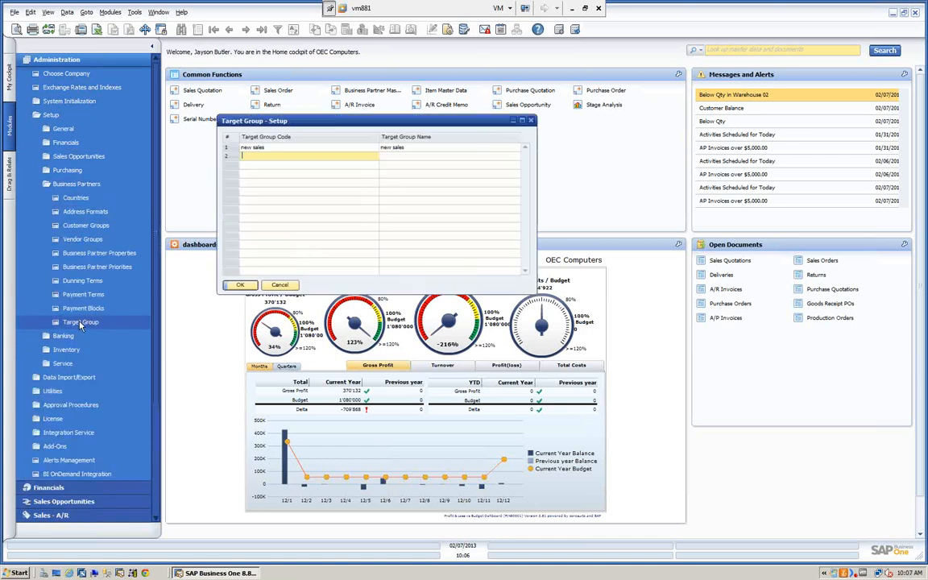
drag(351, 129, 462, 147)
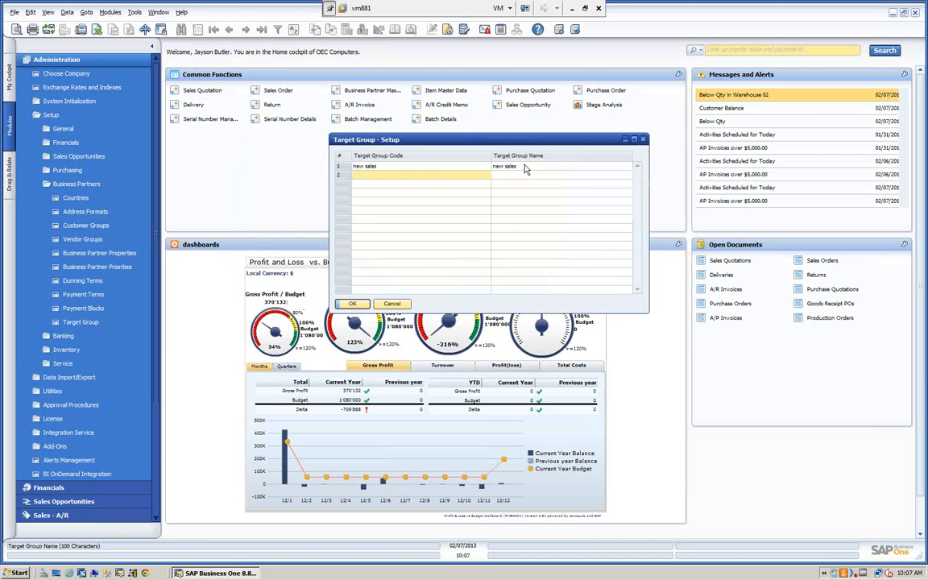
drag(499, 143, 488, 109)
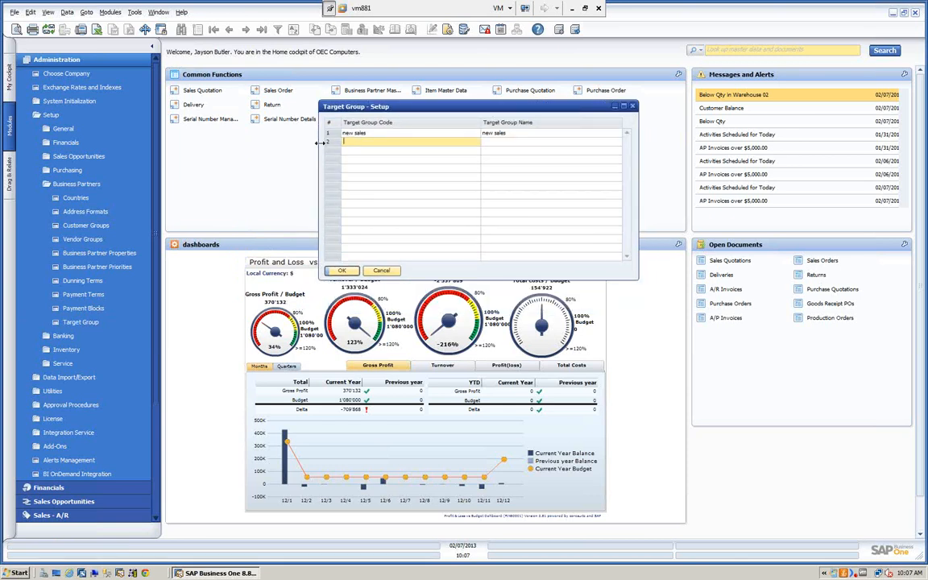
double_click(329, 137)
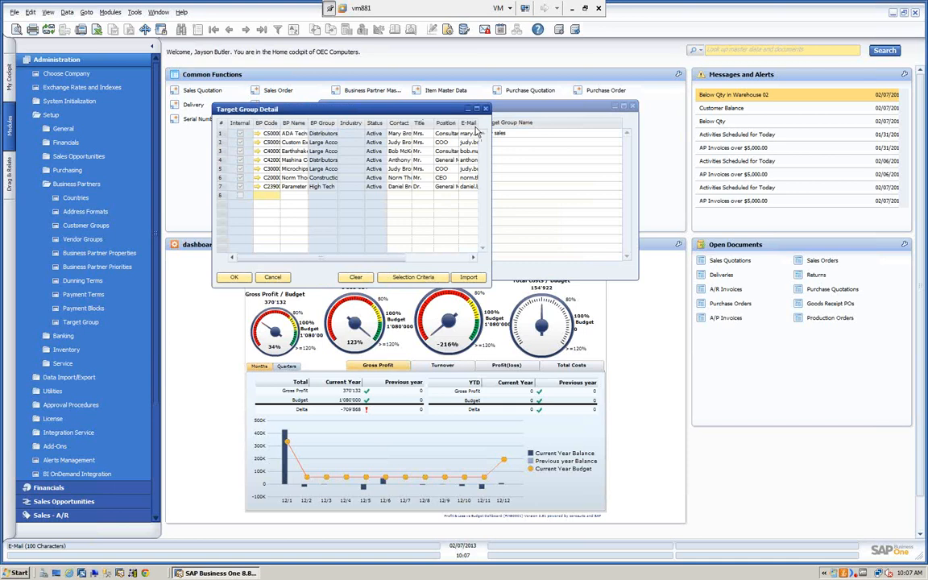
- Enlarge the Target Group Detail window and widen its BP Code, BP Name, BP Group, Position and E-Mail columns
drag(490, 143, 890, 144)
drag(431, 107, 385, 68)
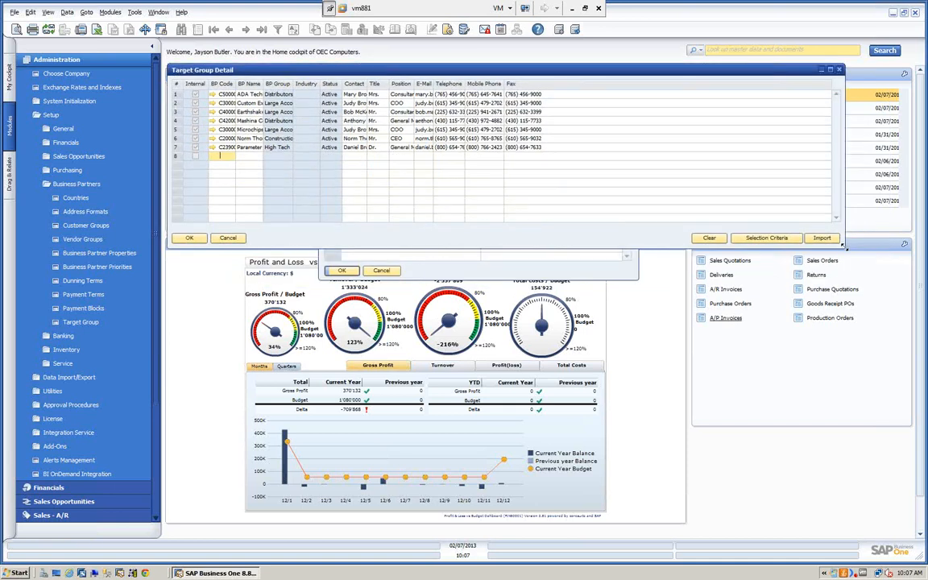
drag(843, 248, 923, 436)
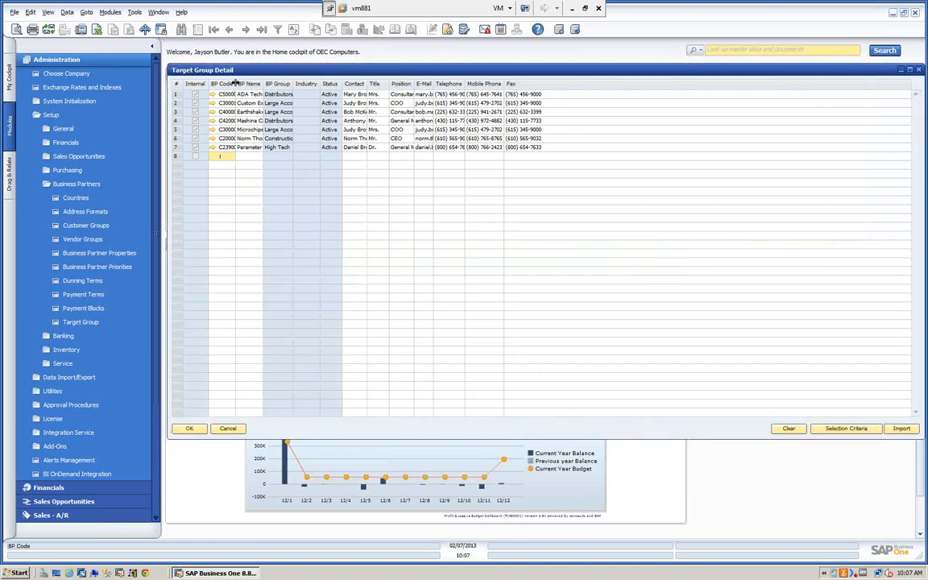
drag(236, 84, 352, 84)
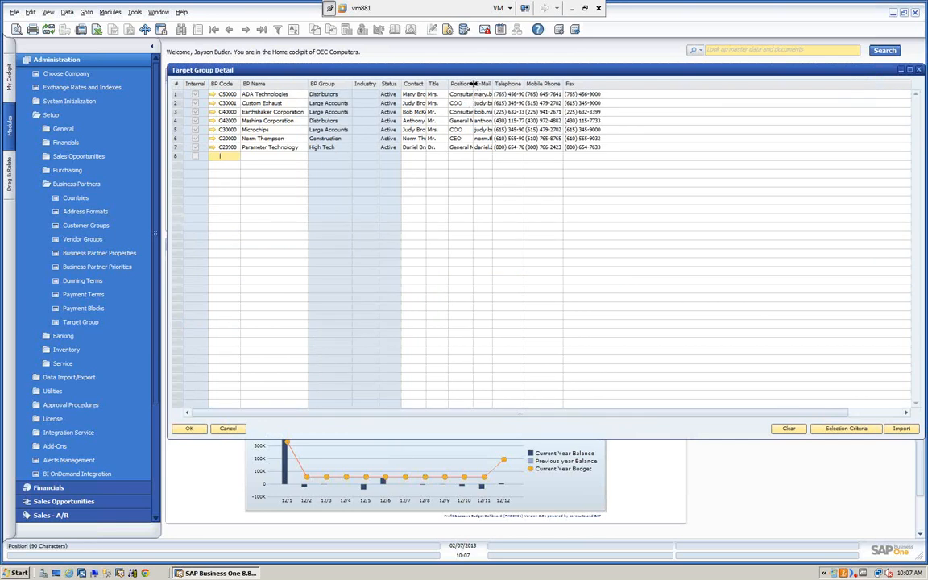
drag(474, 84, 497, 84)
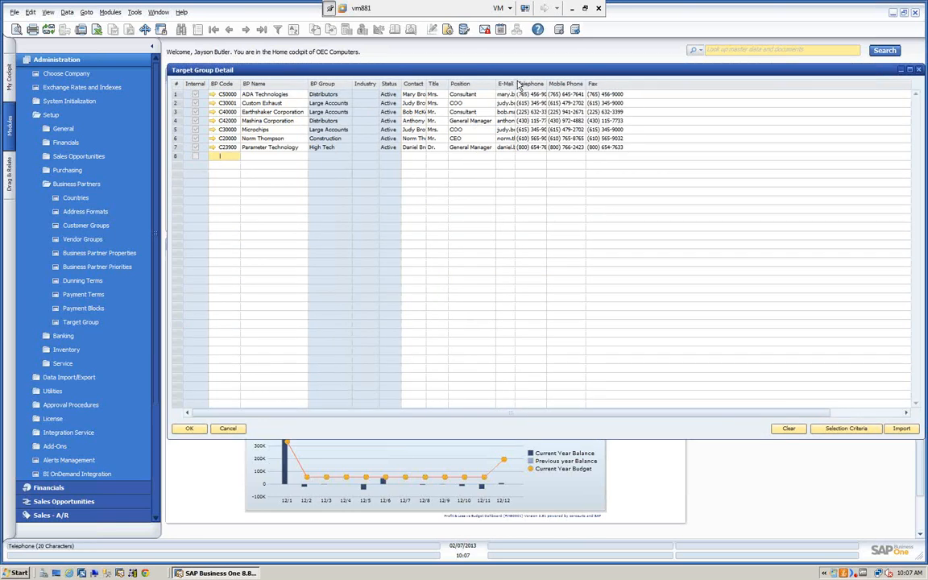
double_click(516, 84)
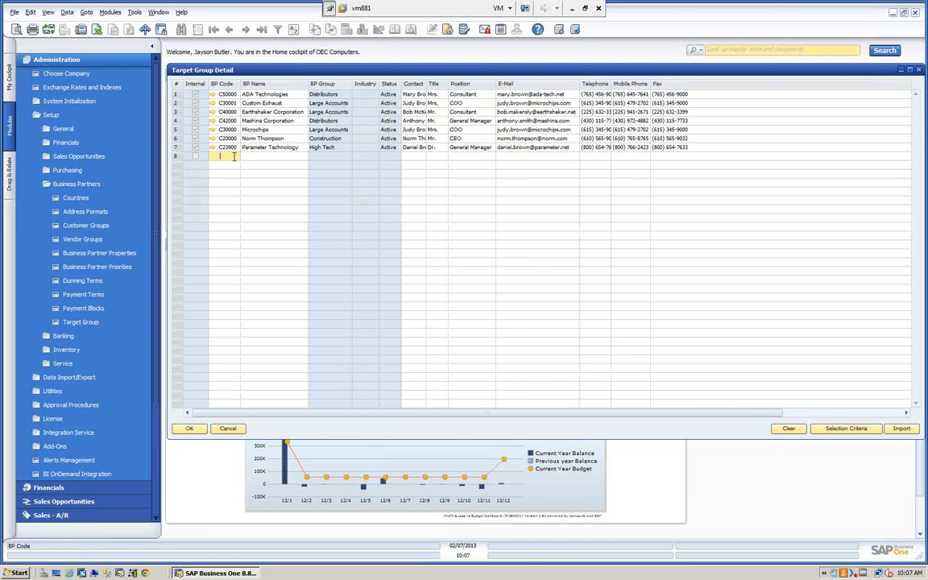
- Add the lead listed directly below One Time Customer in the business partner list to the target group's empty row
key(Tab)
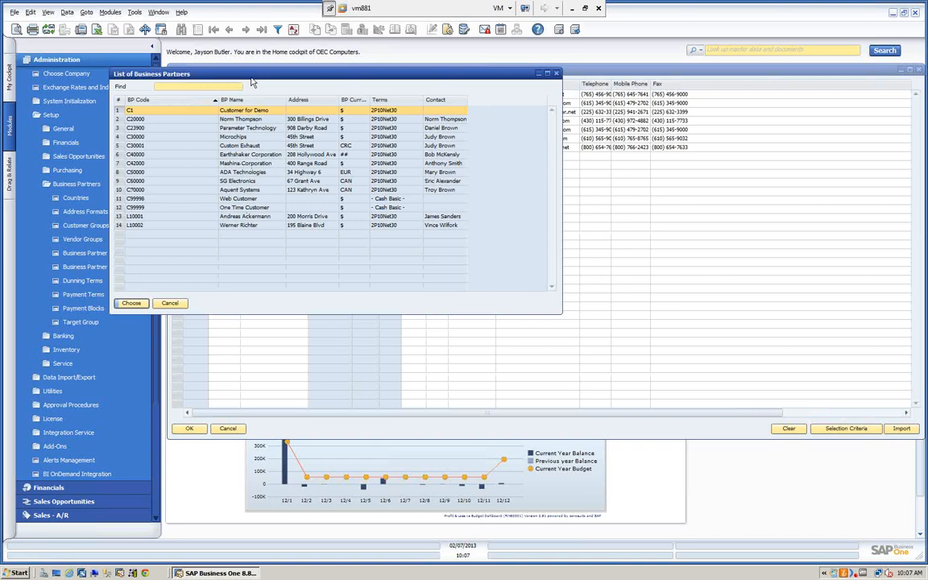
drag(229, 73, 394, 213)
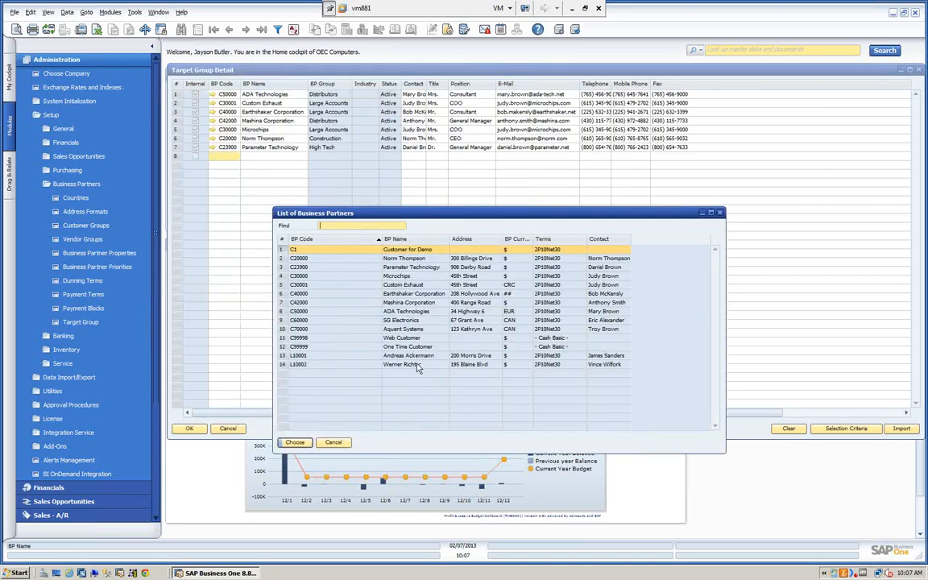
click(397, 357)
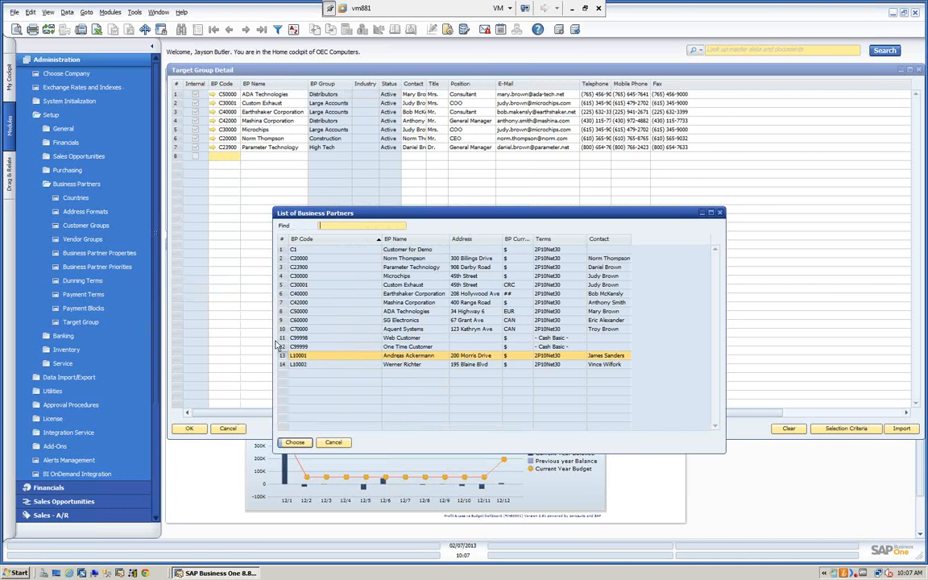
click(291, 443)
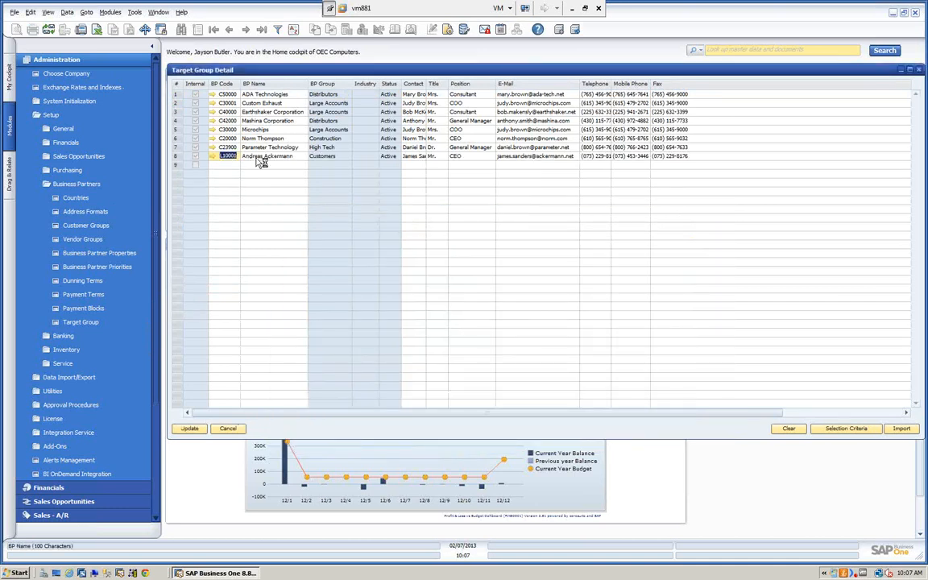
- Start an Excel import with data type Target Group, mapping column A to BP Code and column B to BP Name
drag(284, 72, 224, 73)
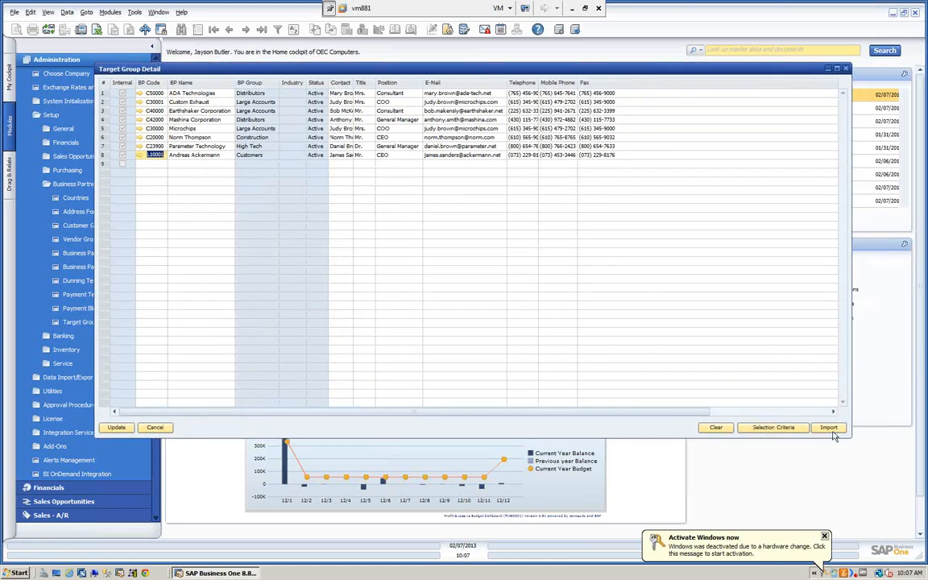
click(830, 430)
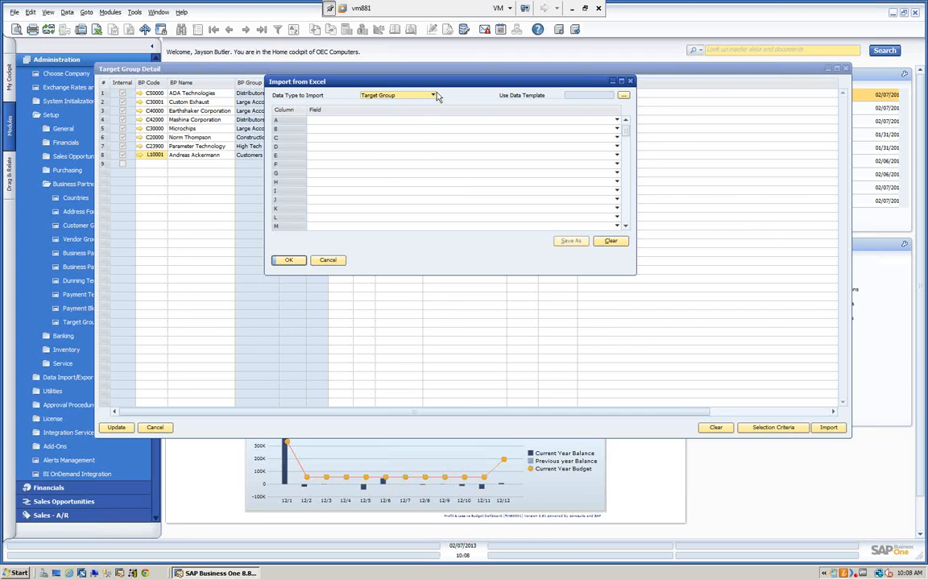
click(393, 95)
click(355, 103)
click(616, 120)
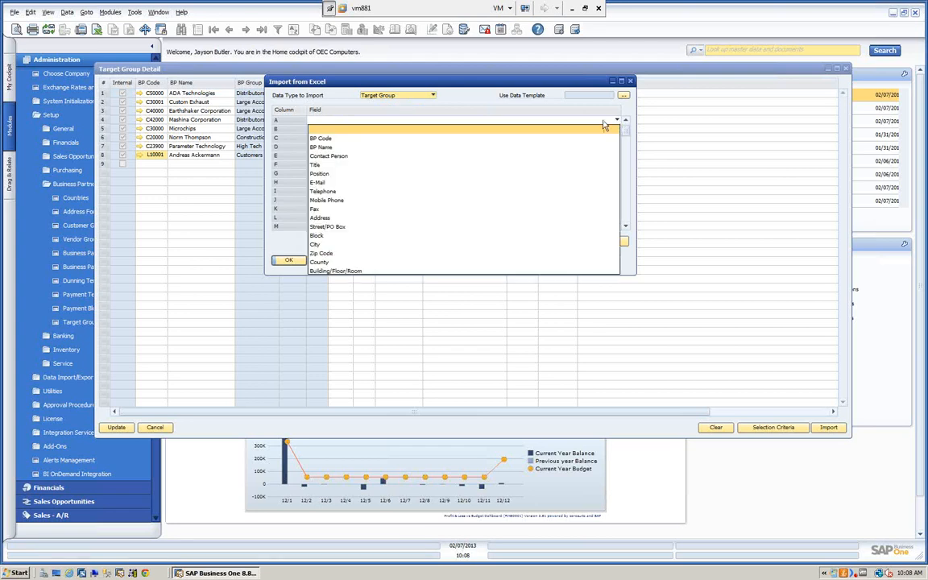
click(339, 138)
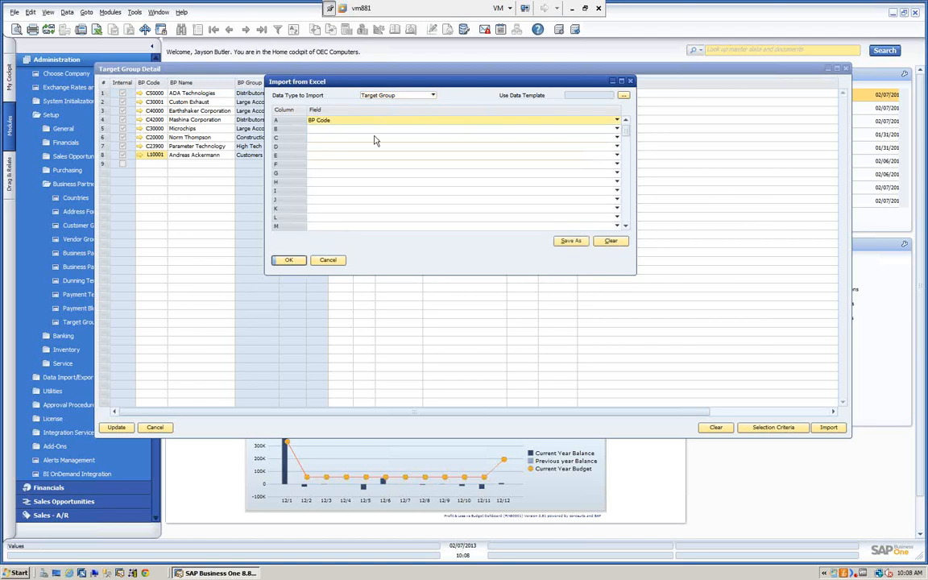
click(551, 129)
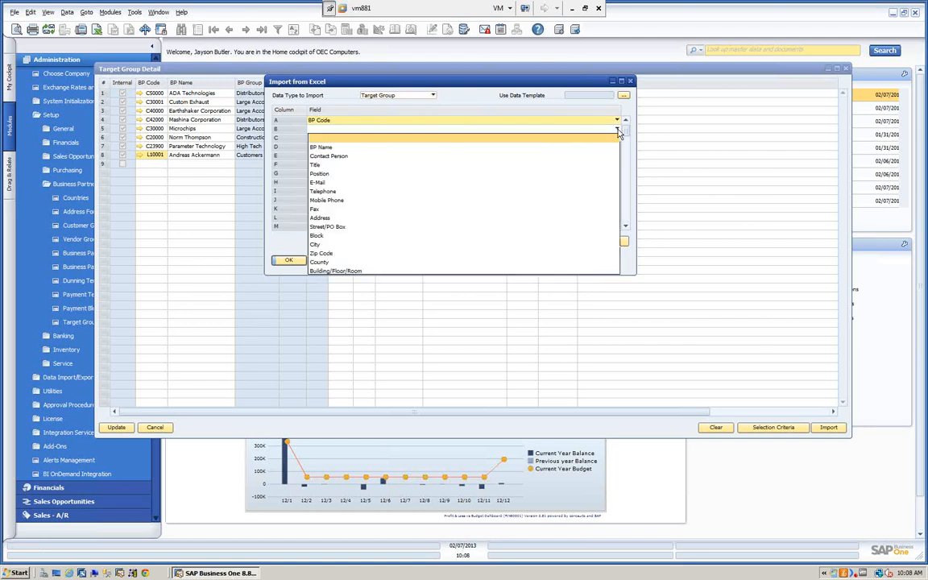
click(334, 148)
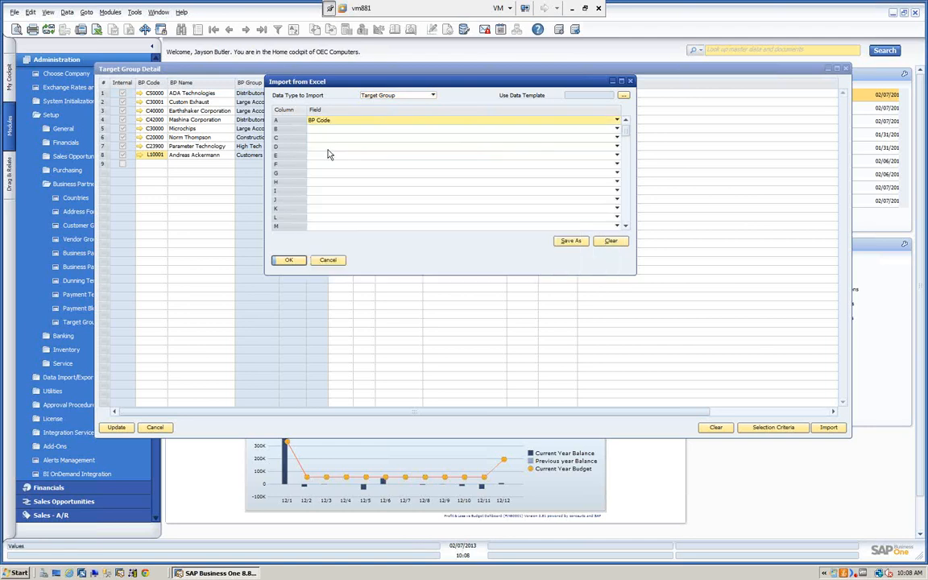
- Map import column C to Contact Person and column D to E-Mail, leaving column E empty
click(617, 137)
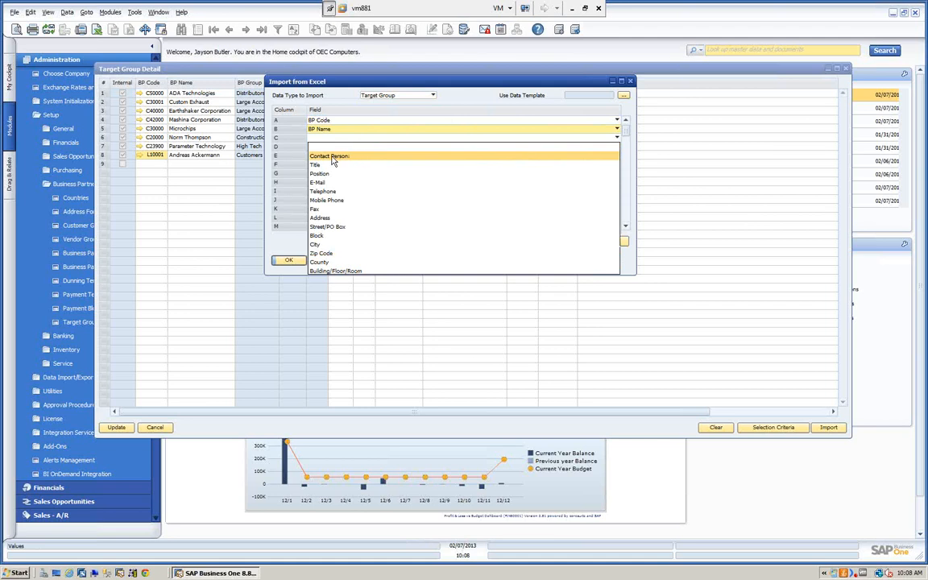
click(332, 157)
click(618, 147)
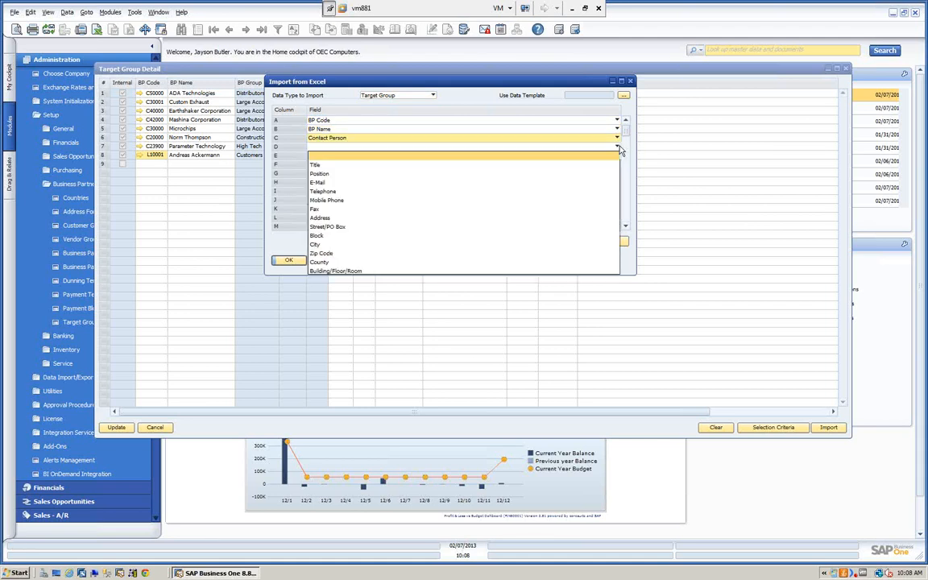
click(319, 184)
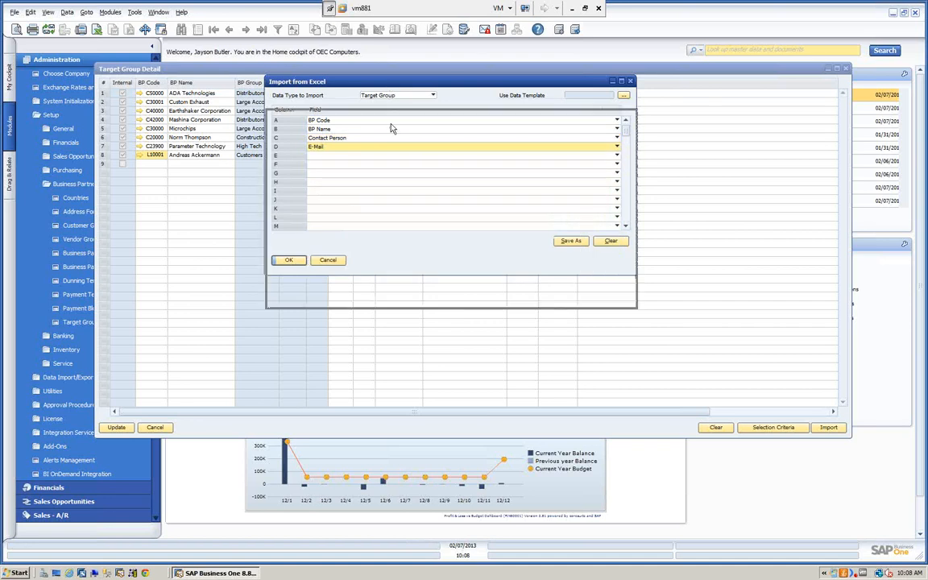
drag(376, 82, 425, 228)
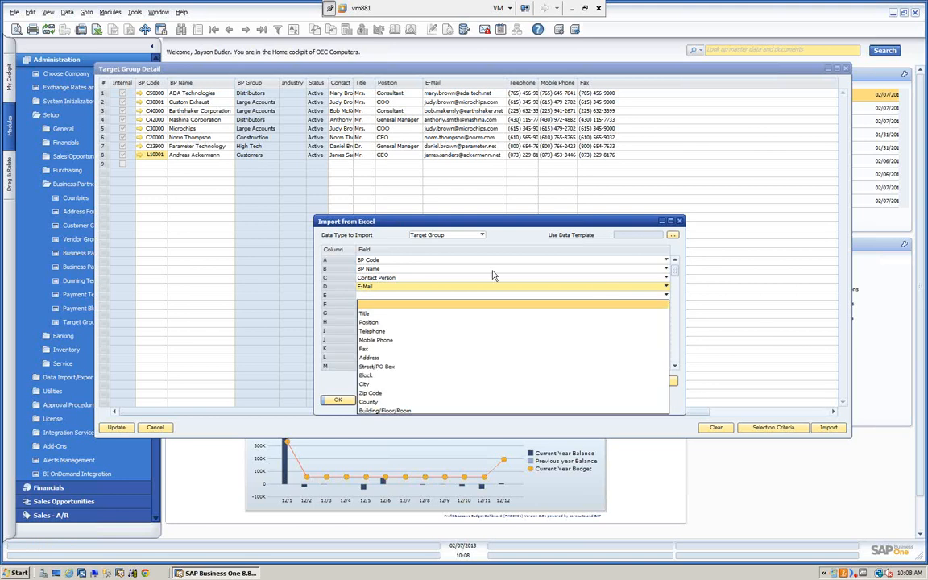
click(405, 231)
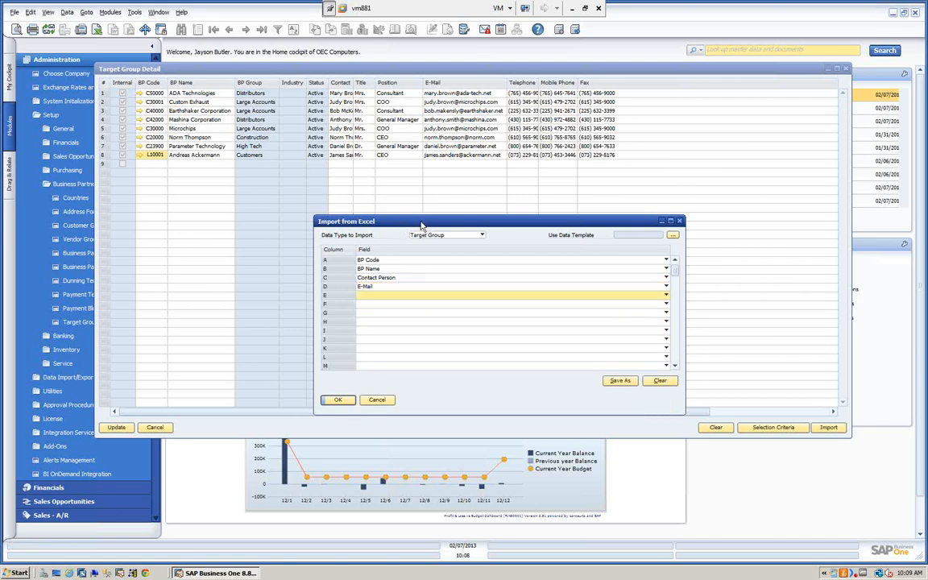
drag(421, 226, 412, 185)
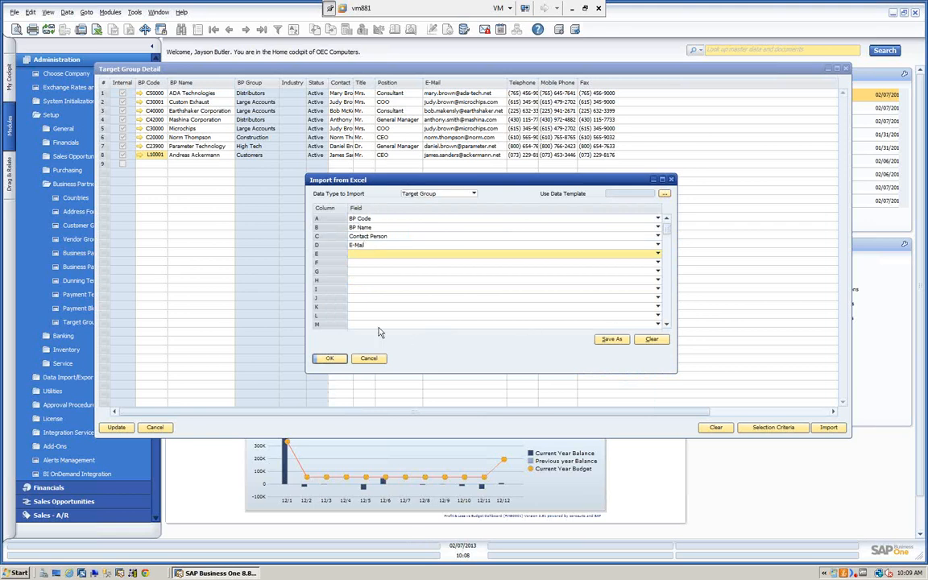
- Run the import with the file SAP Campaign Demo.txt from the Desktop
click(331, 358)
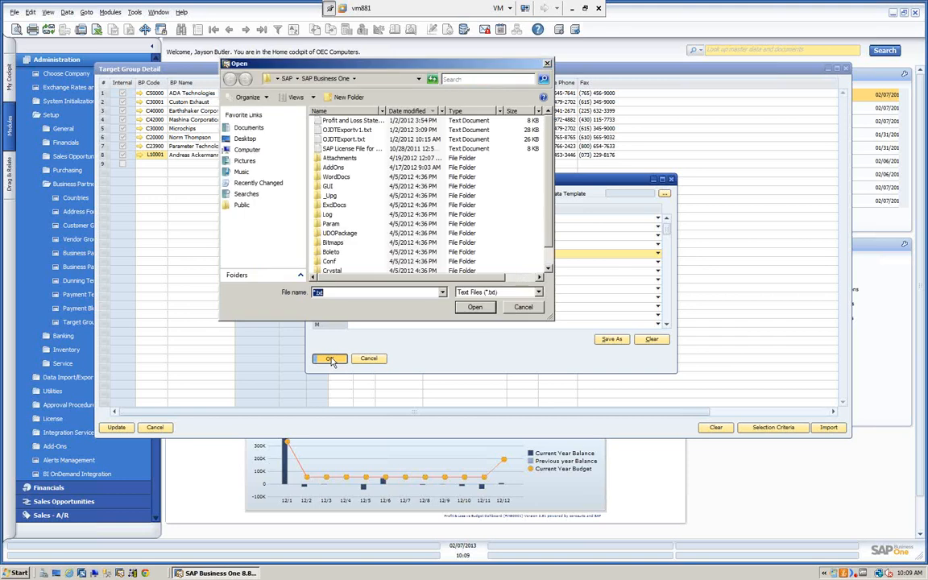
click(245, 140)
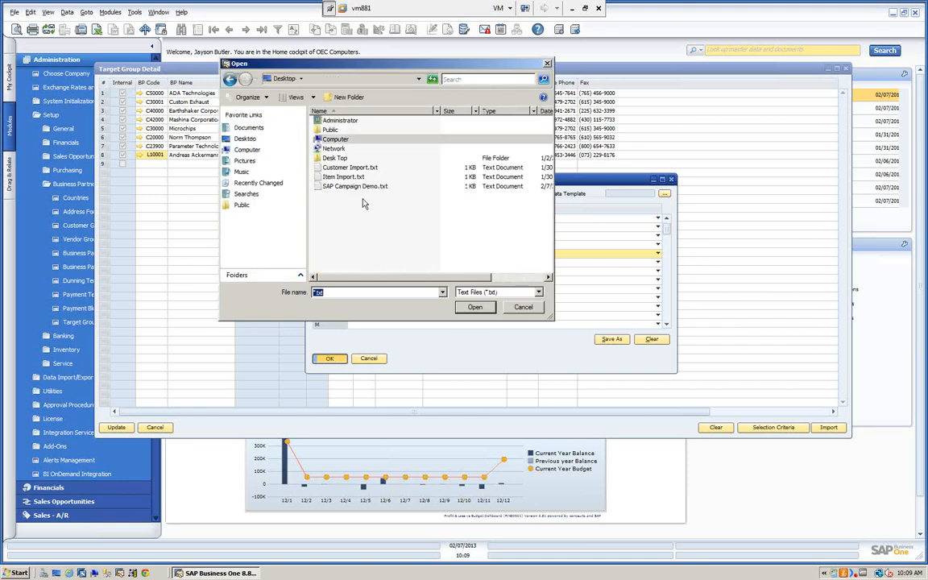
click(351, 186)
click(476, 308)
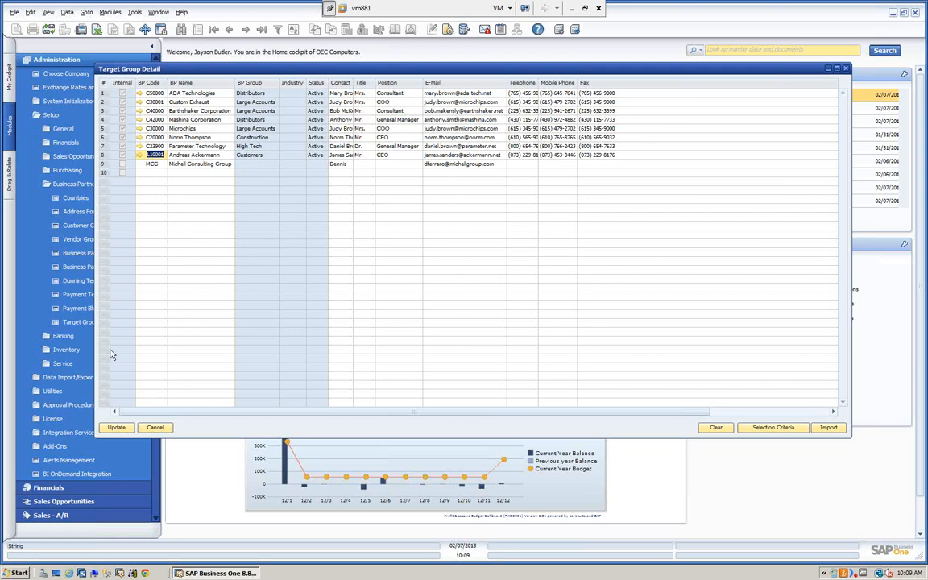
- Save the updated target group, close its details and reopen the "new sales" details to check the members
click(117, 428)
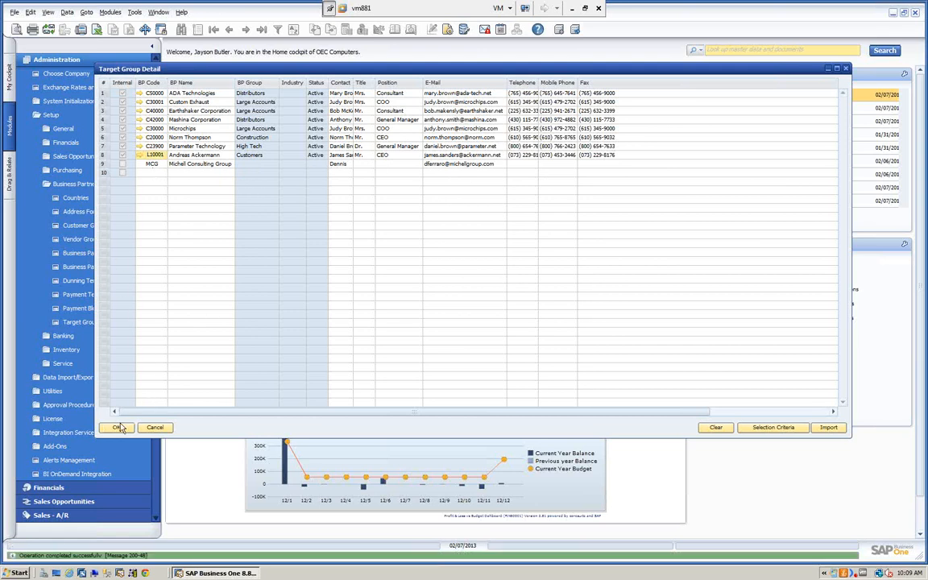
click(117, 428)
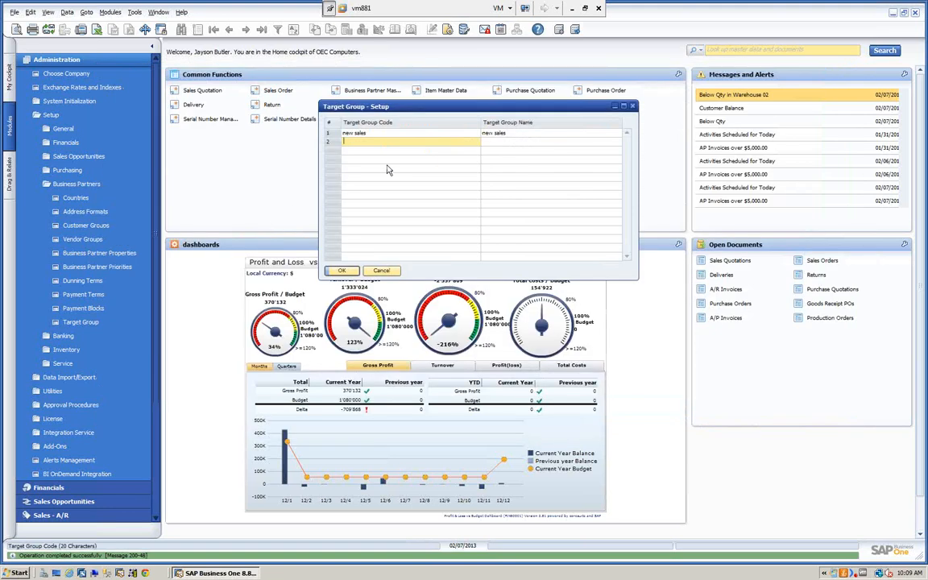
double_click(333, 133)
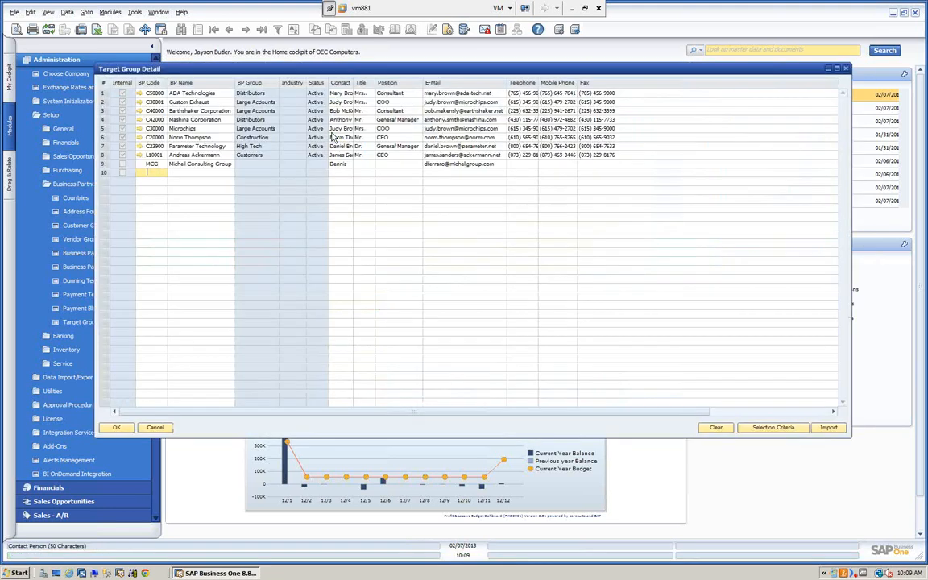
click(162, 174)
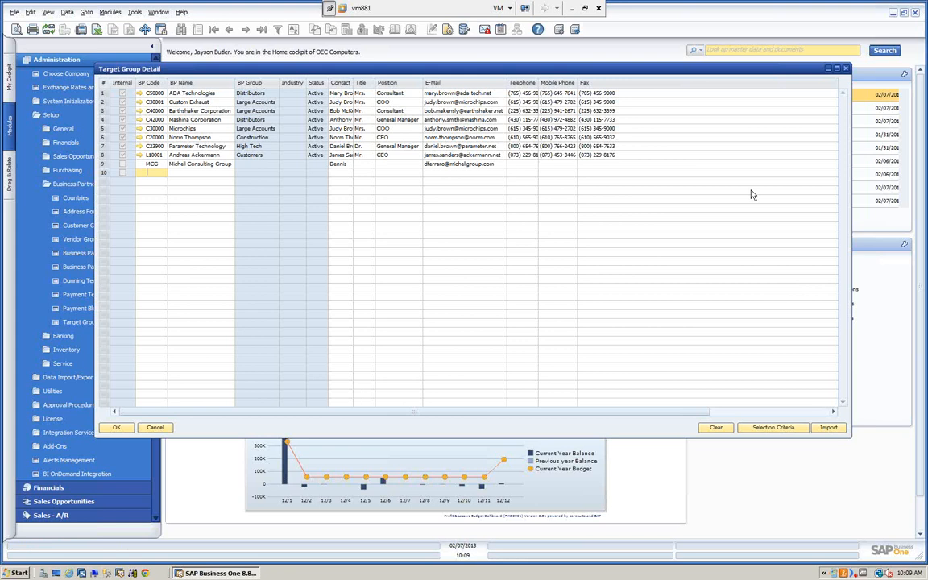
- Close the target group details and setup, and start the Campaign Generation Wizard, advancing past its introduction
click(116, 427)
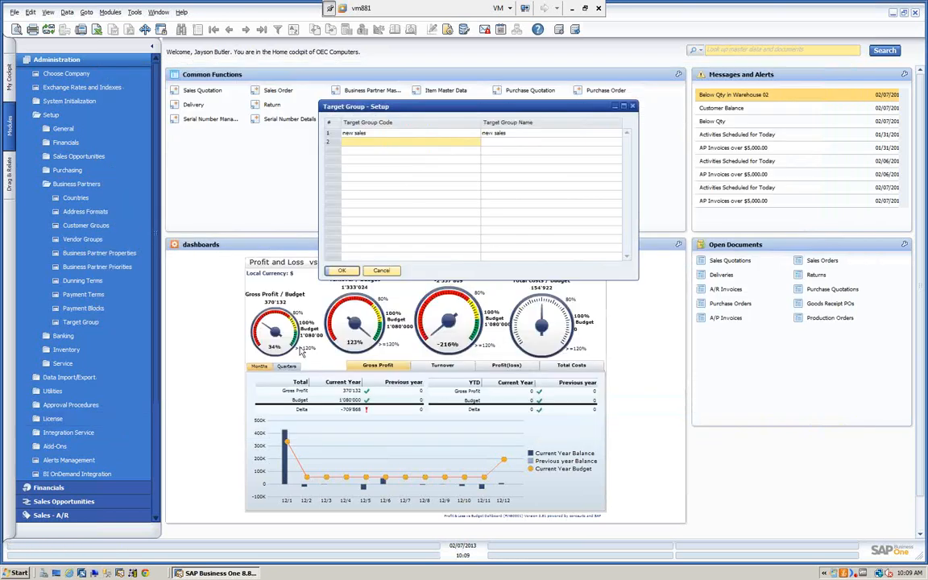
click(342, 271)
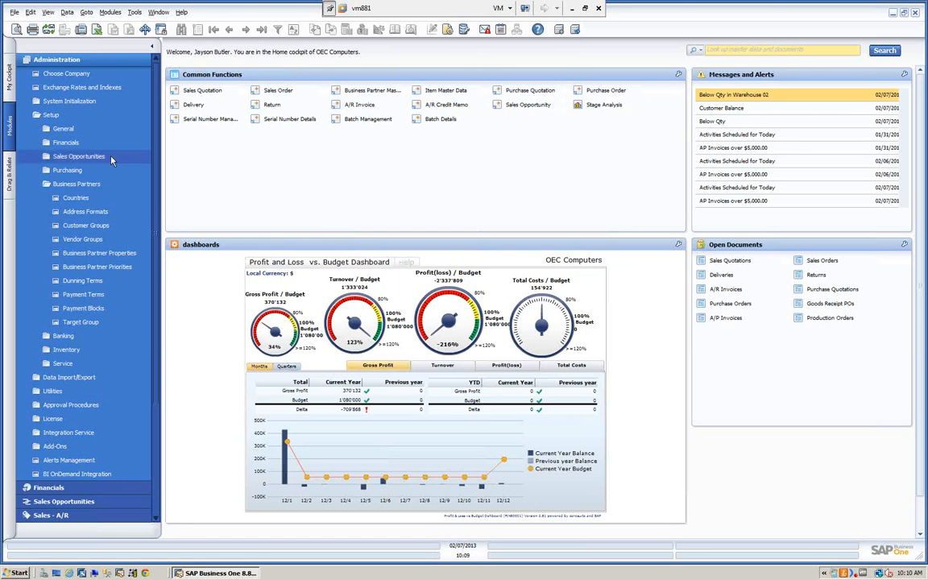
click(103, 65)
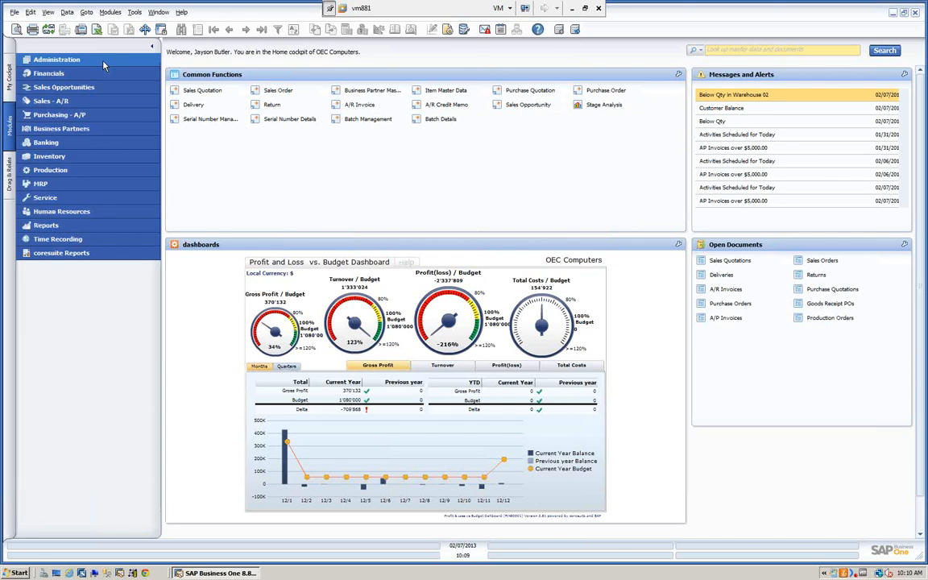
click(79, 130)
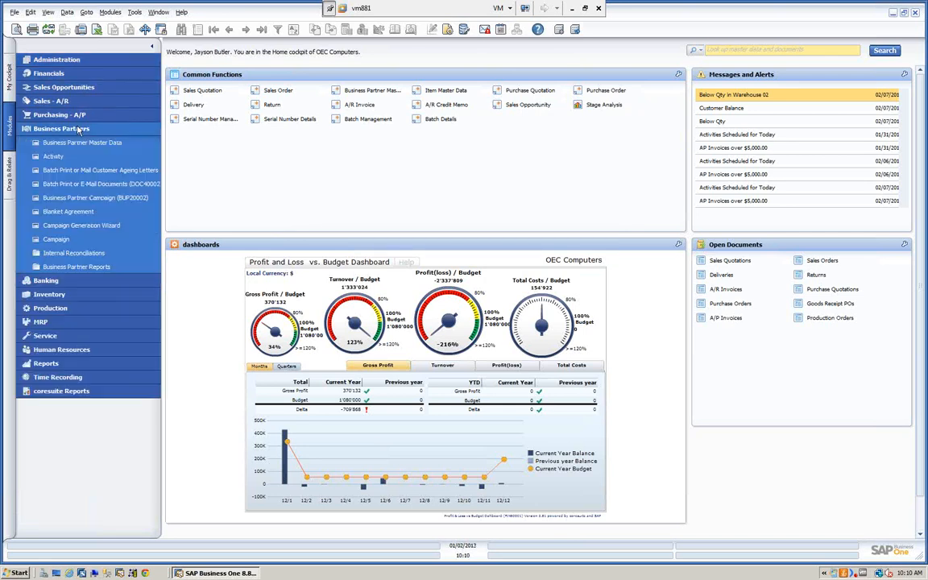
click(89, 228)
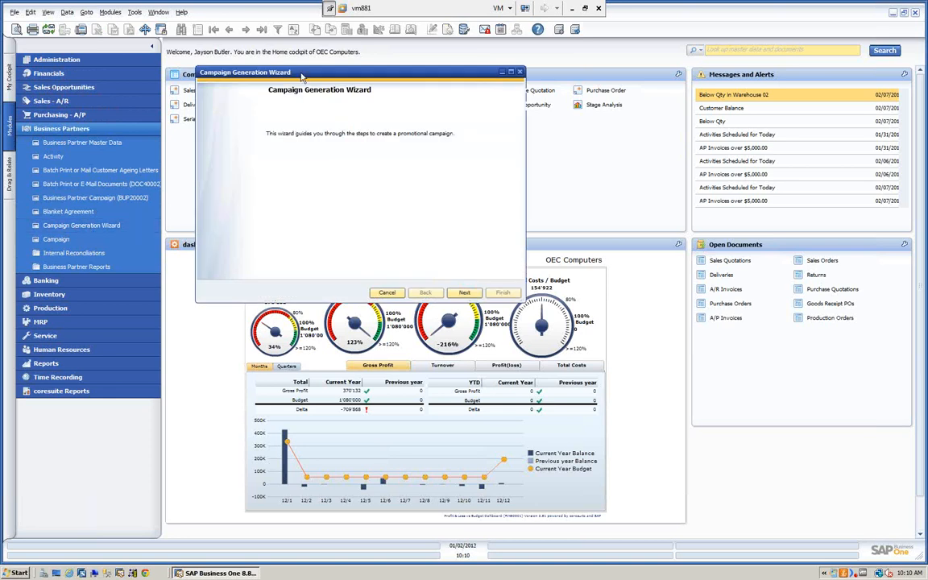
drag(302, 77, 295, 77)
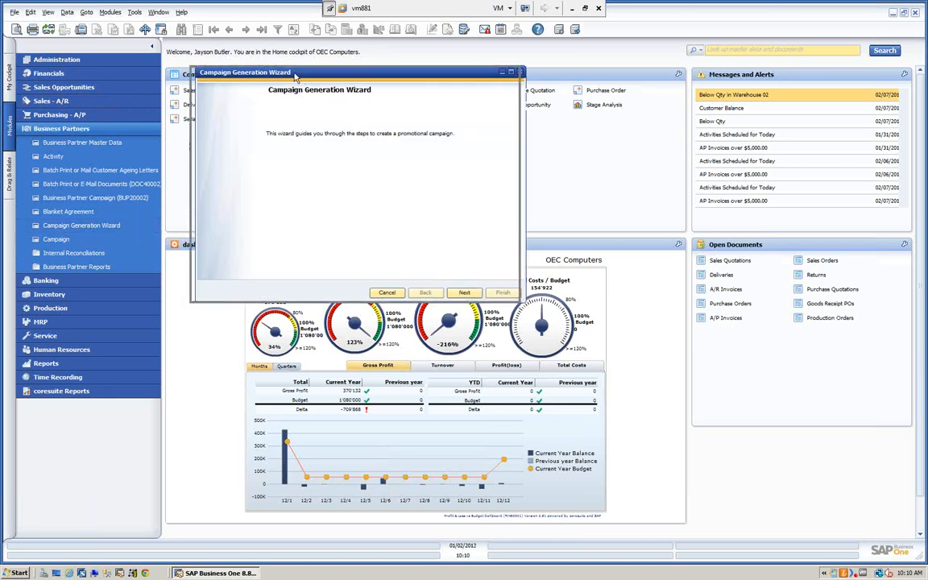
click(457, 293)
- Create a new campaign named "SAP Demo Campaign" with the remarks "For the SAP Demo" and continue to the campaign details
click(204, 134)
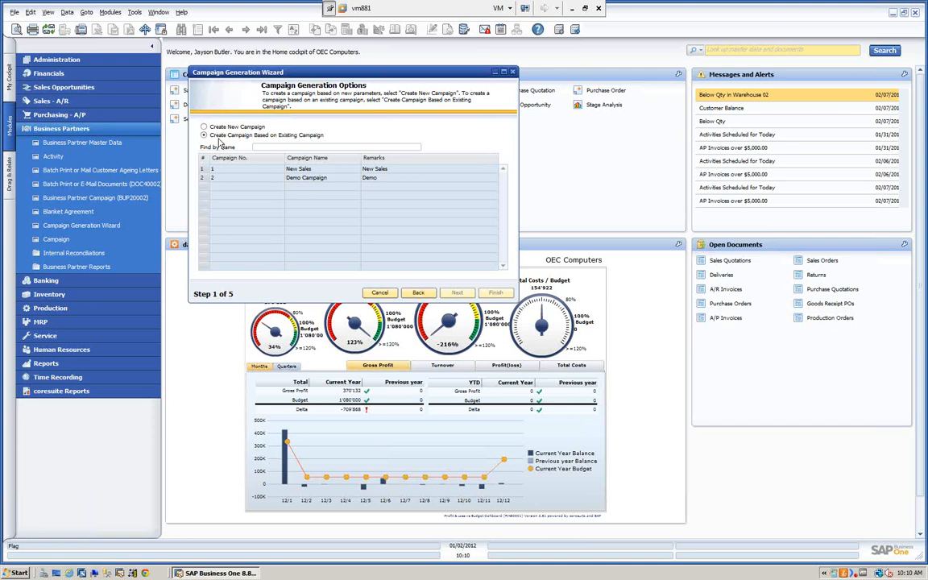
click(317, 181)
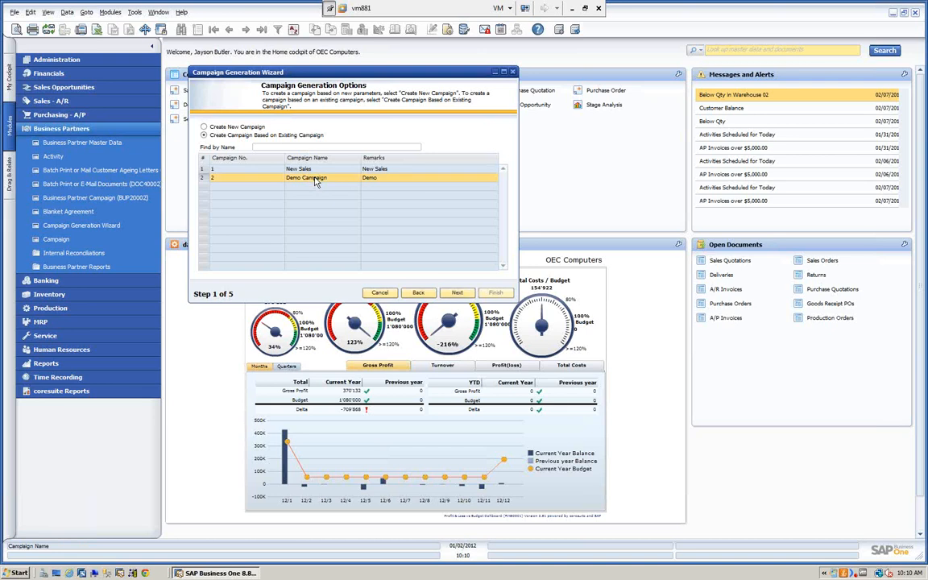
click(222, 127)
click(269, 159)
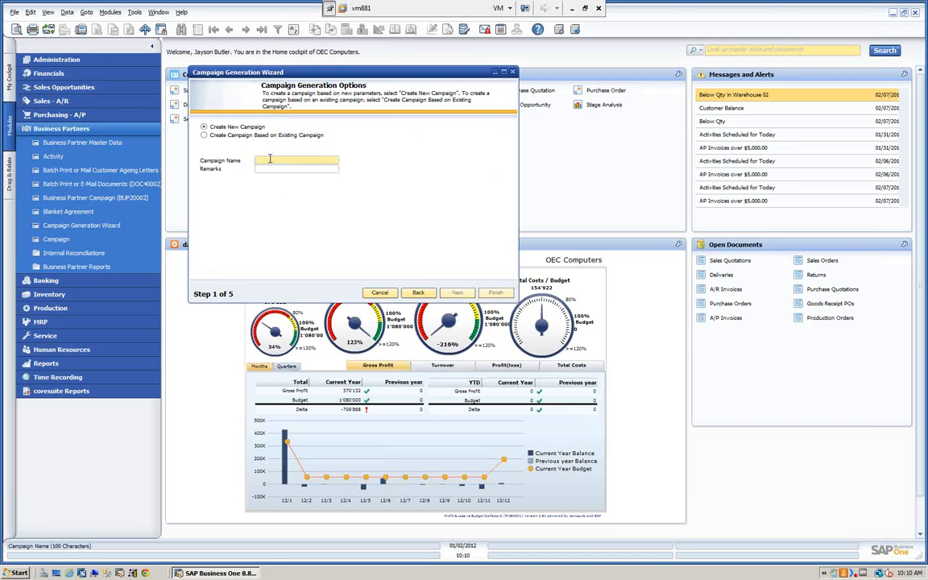
text(SAP Demo Campaign)
key(Tab)
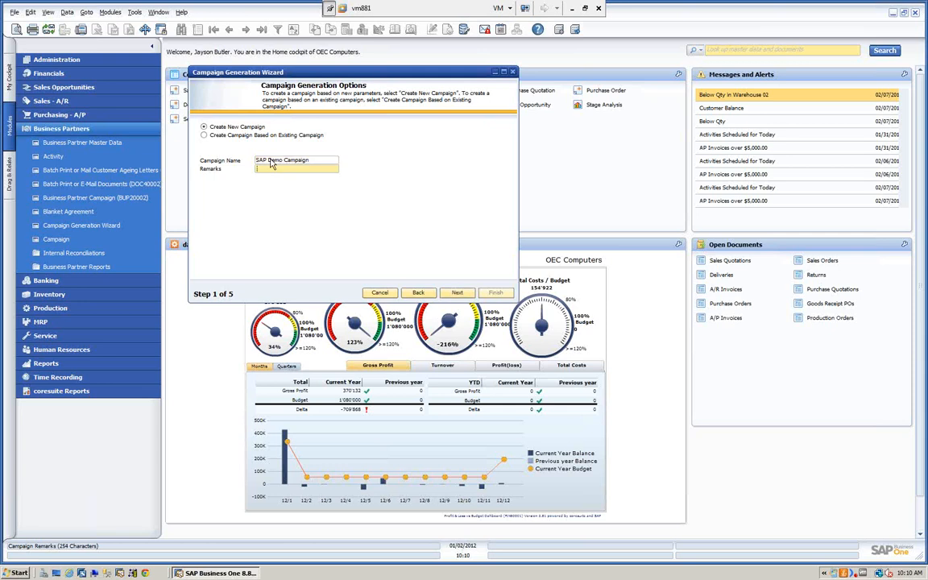
text(For the SAP Demo)
click(458, 294)
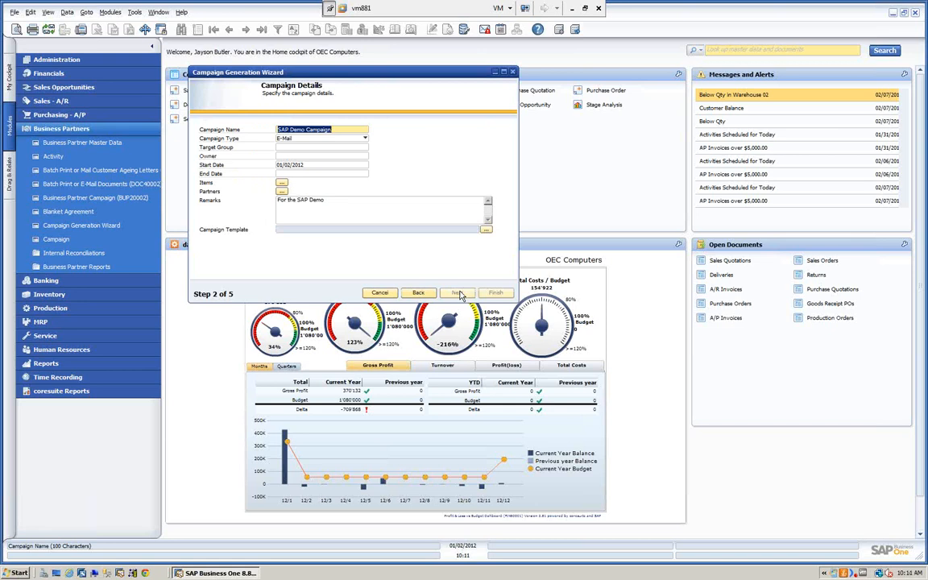
- Keep the campaign type as E-Mail and assign the "new sales" target group to the campaign
click(366, 139)
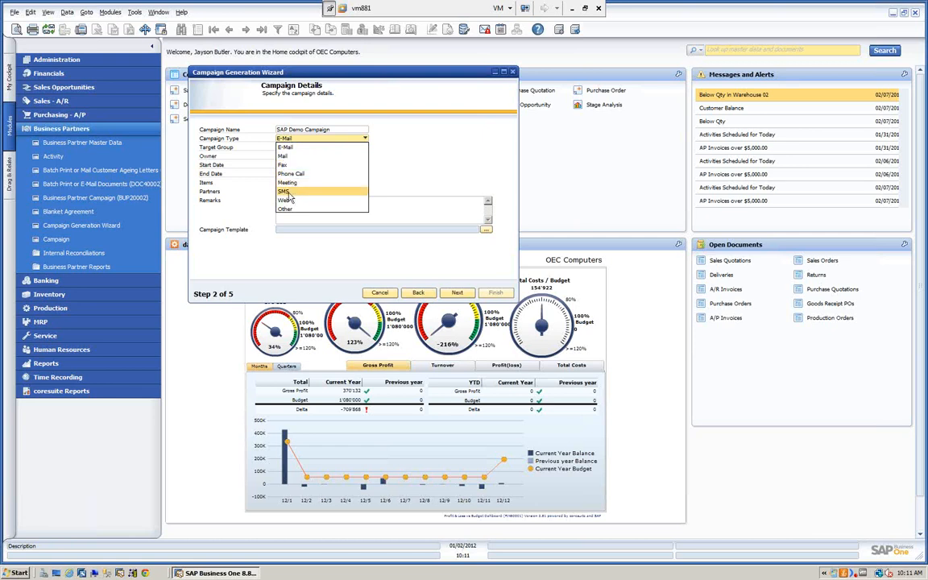
click(302, 147)
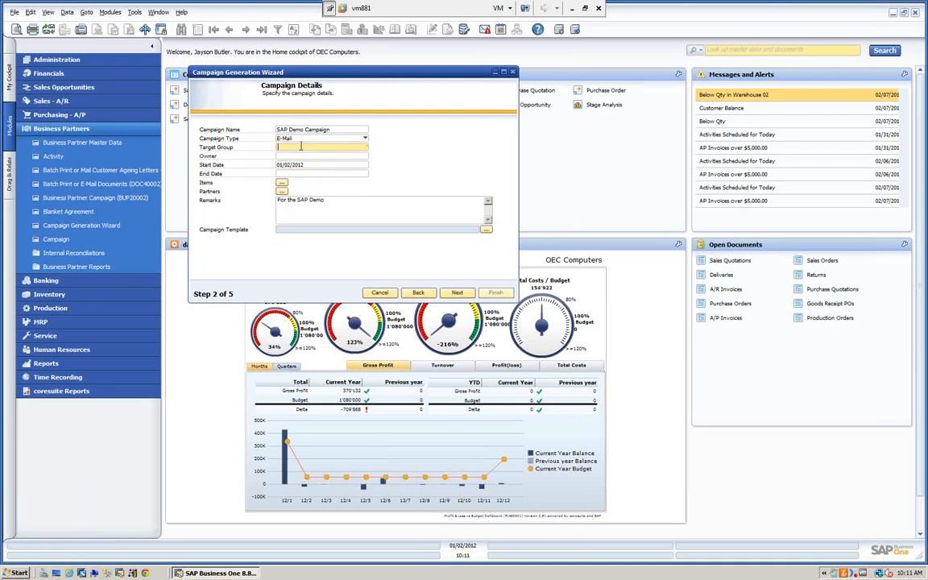
click(333, 148)
key(Tab)
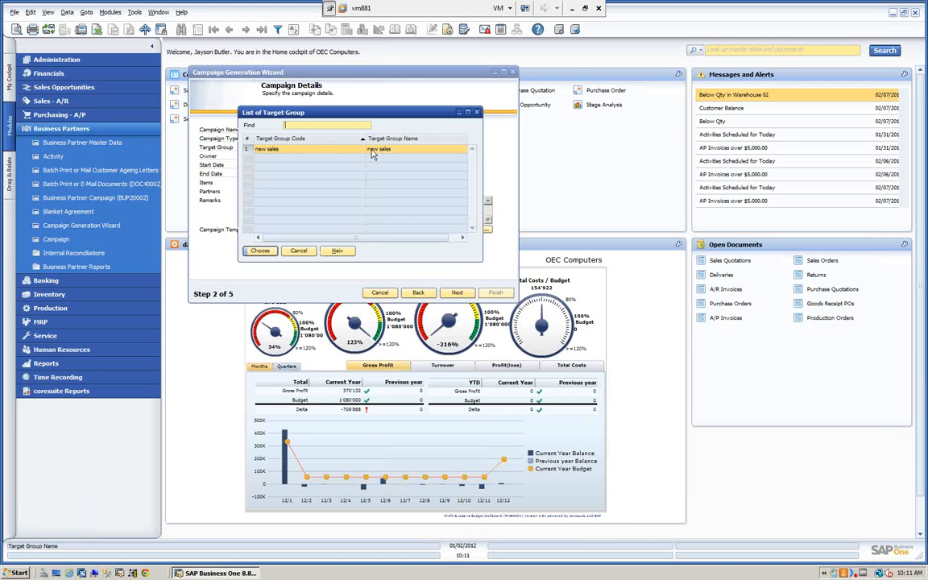
click(260, 251)
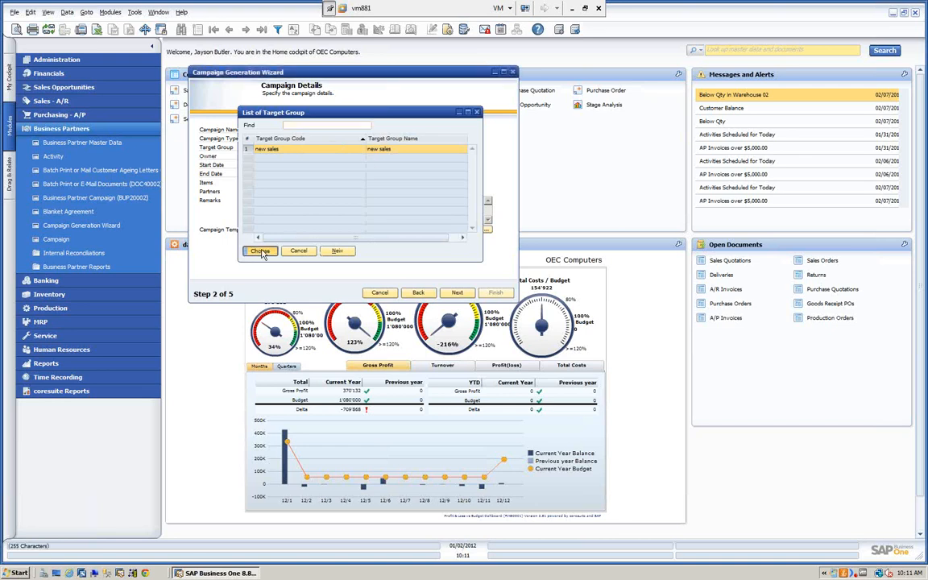
- Assign the first listed employee as the campaign owner and set the end date to 03/31/2012
click(298, 156)
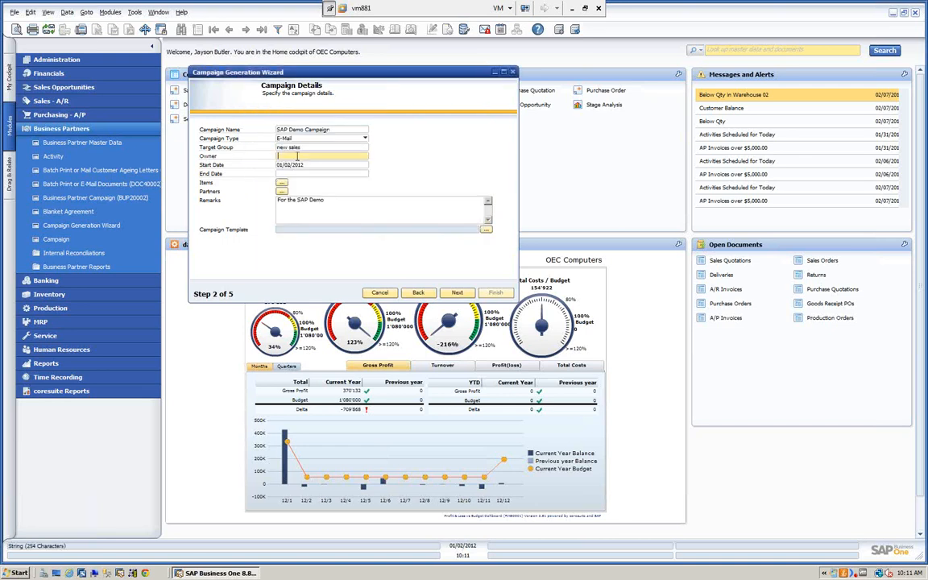
mouse_move(352, 76)
mouse_down()
mouse_move(379, 78)
mouse_move(364, 75)
mouse_up()
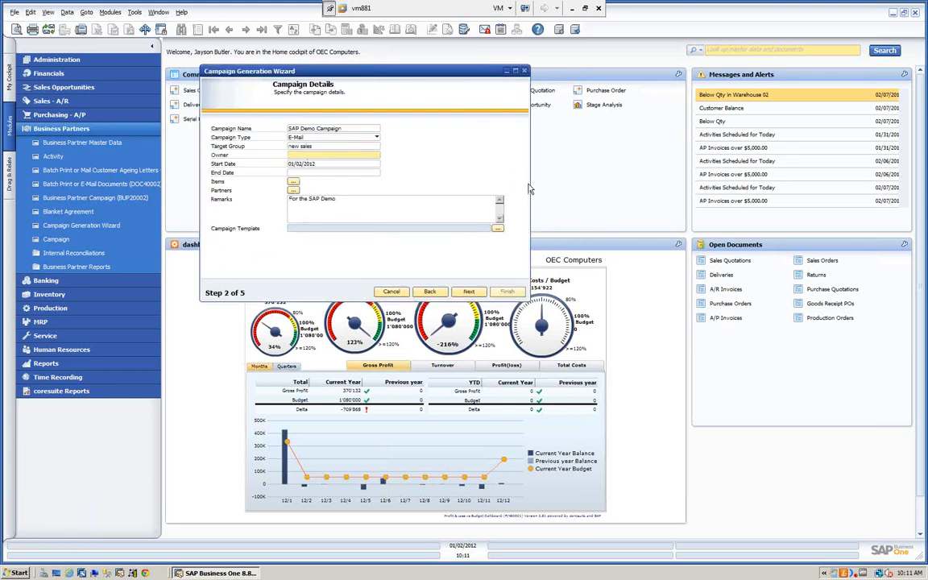
drag(530, 186, 814, 190)
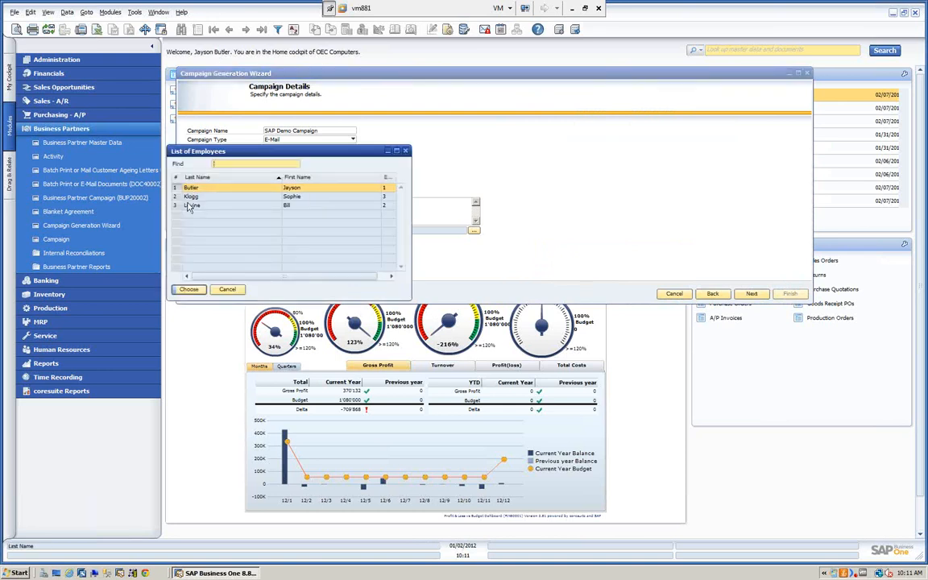
click(192, 291)
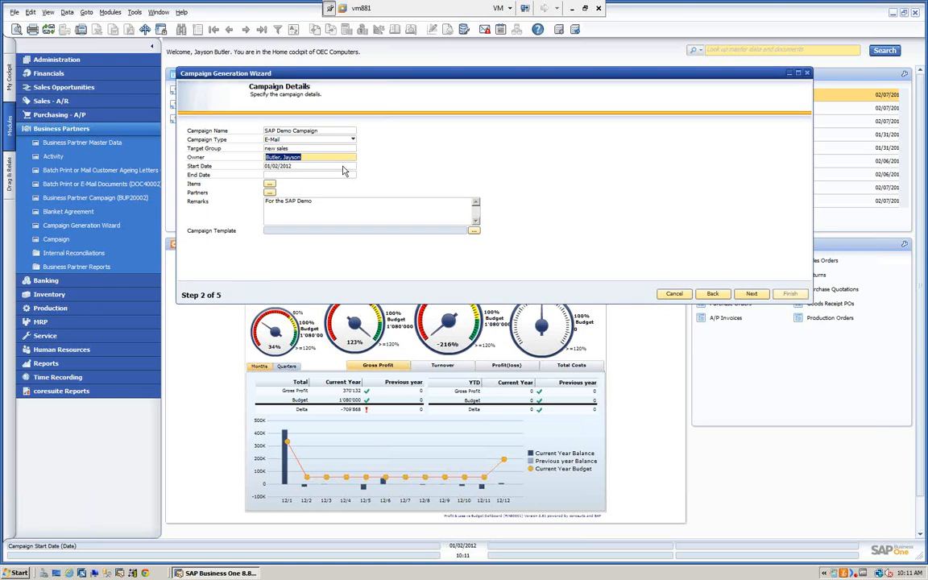
click(293, 174)
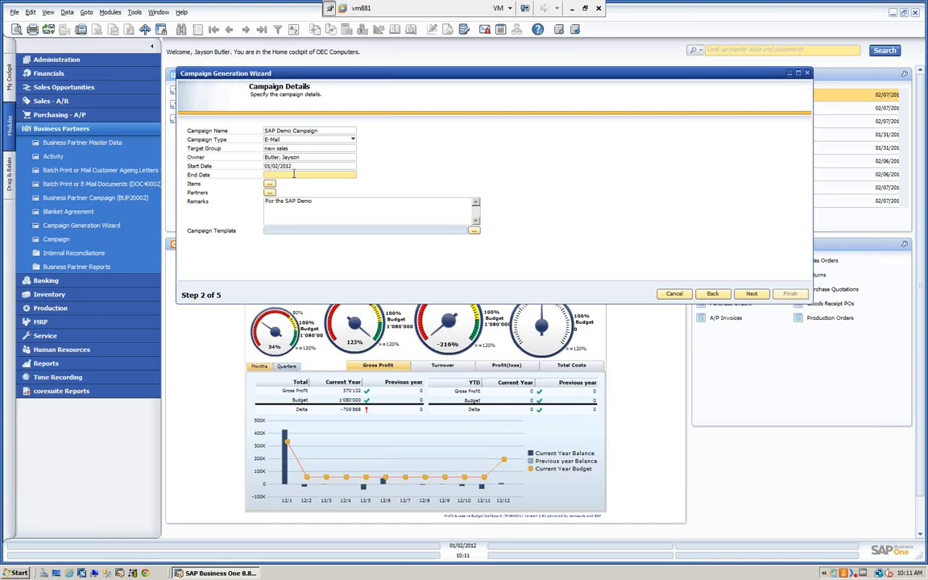
text(03/31/2012)
key(Tab)
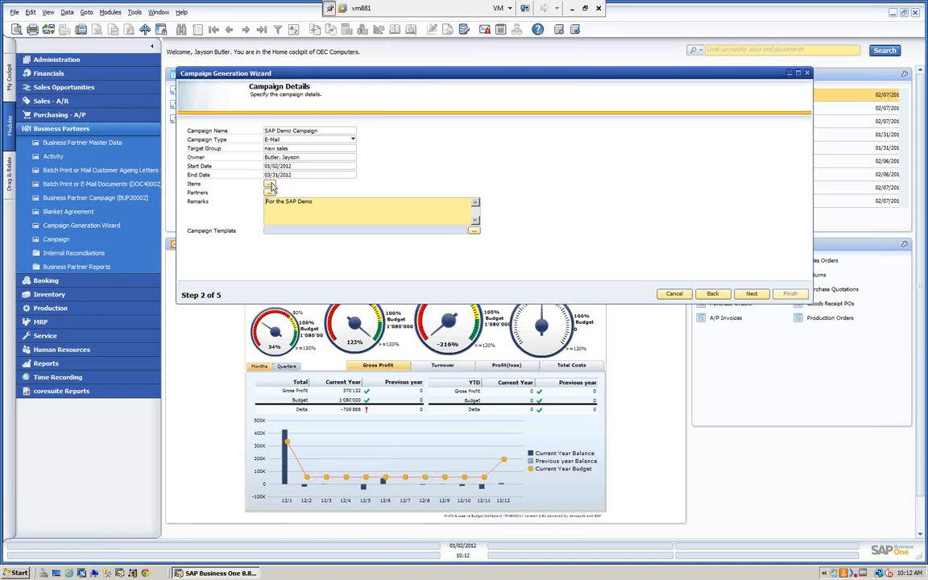
- Add items A00001, A00002 and A00003, the IBM Infoprint printers, to the campaign
click(269, 185)
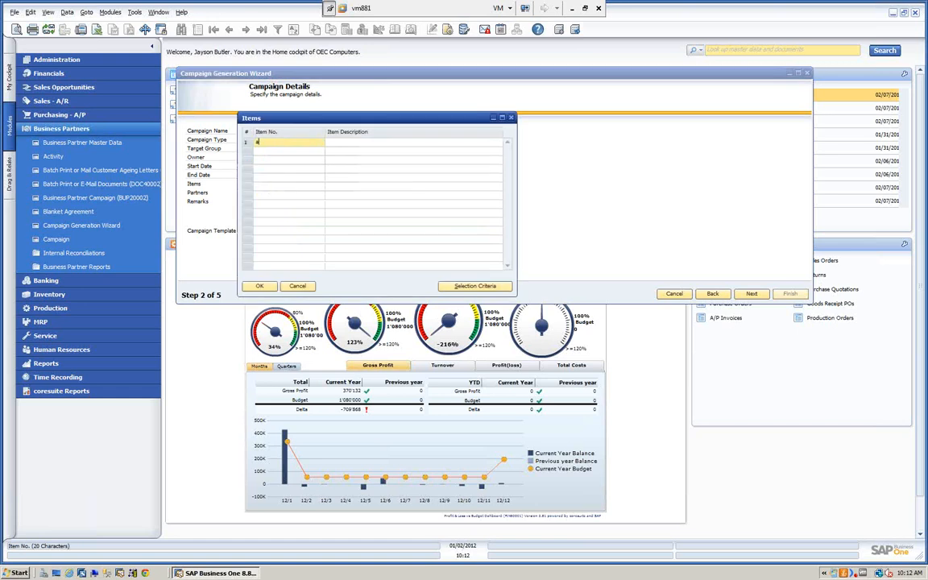
text(*)
key(Tab)
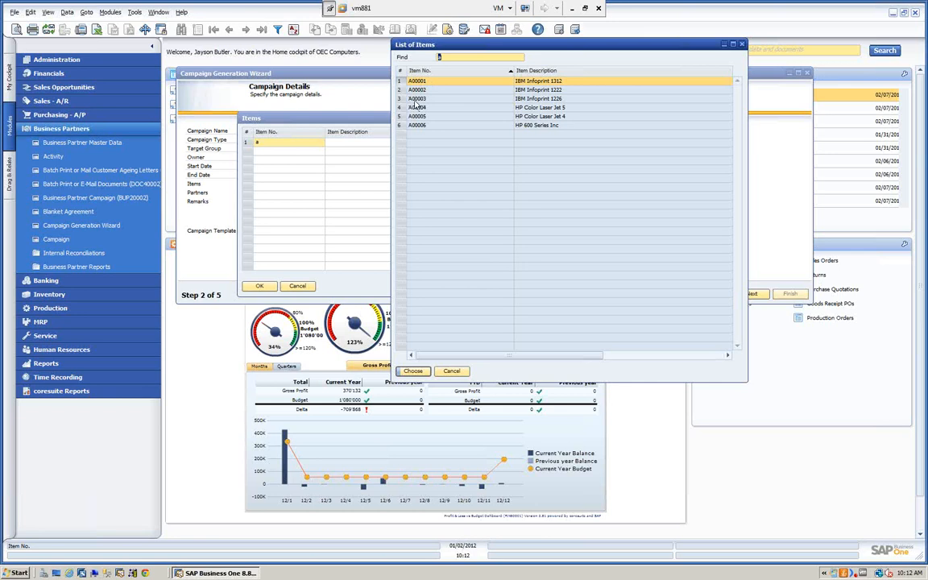
shift+click(416, 100)
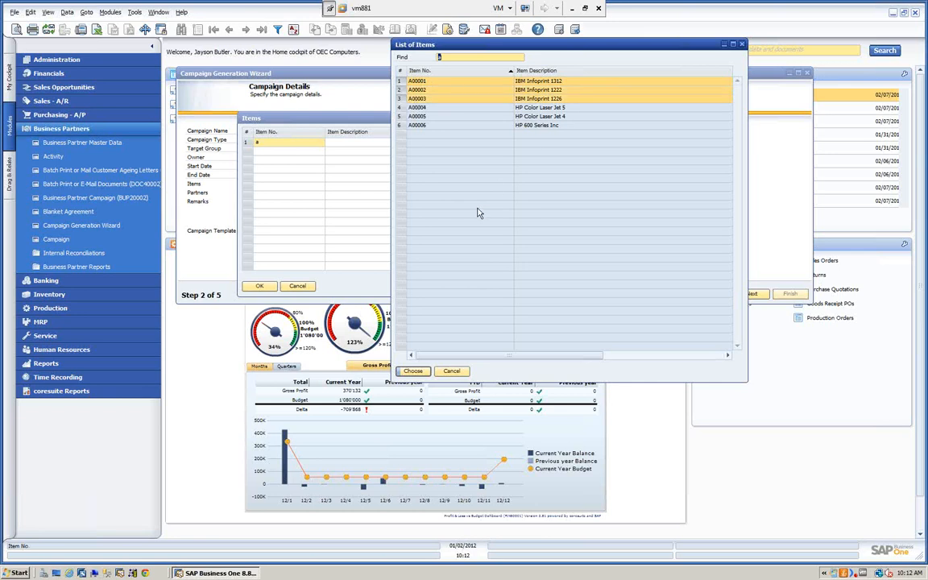
click(413, 372)
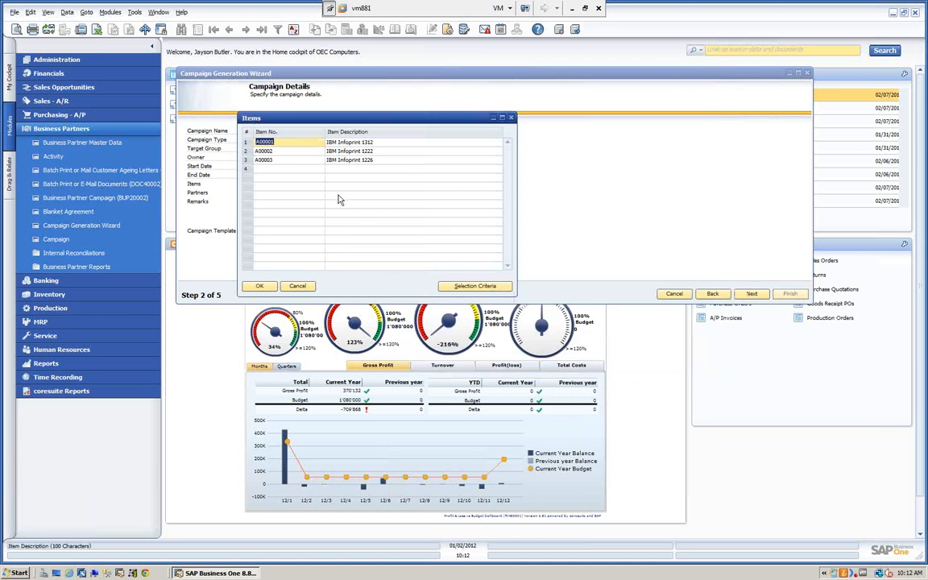
click(261, 286)
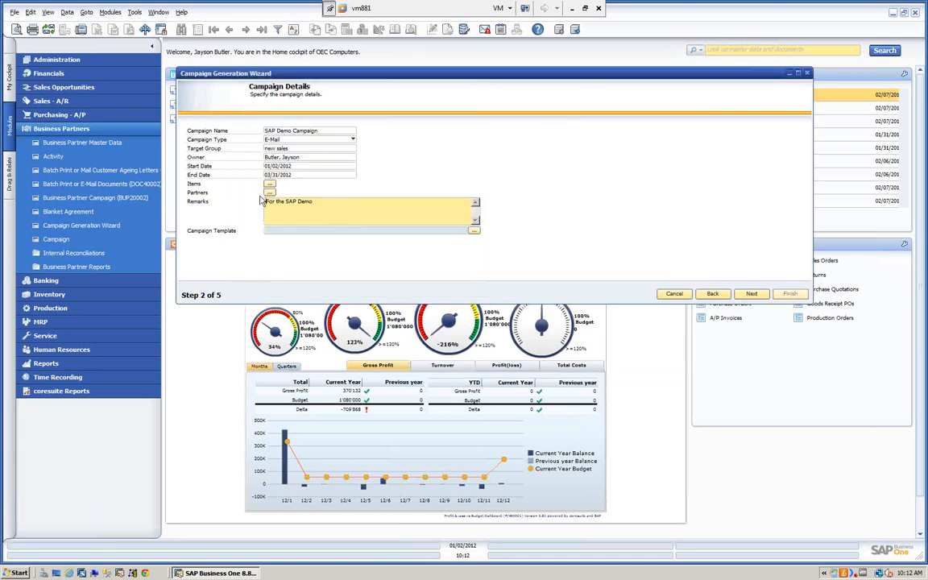
- View the campaign's partners list and the template file selection, leaving both empty
click(270, 194)
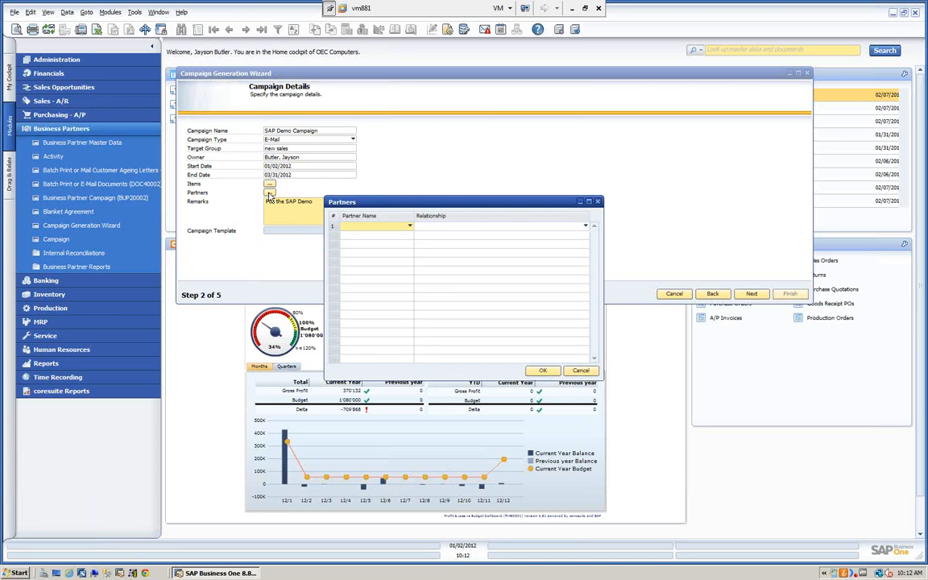
click(543, 372)
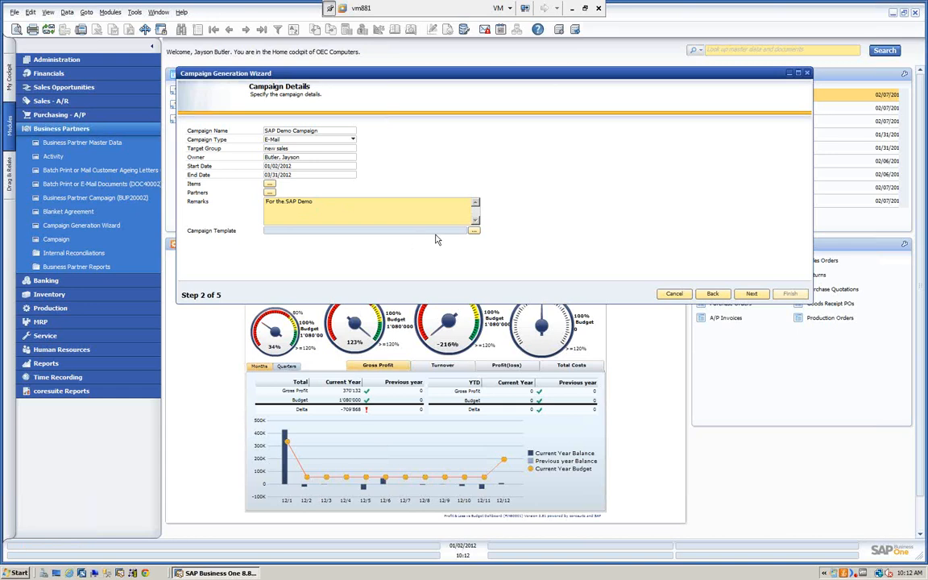
click(474, 231)
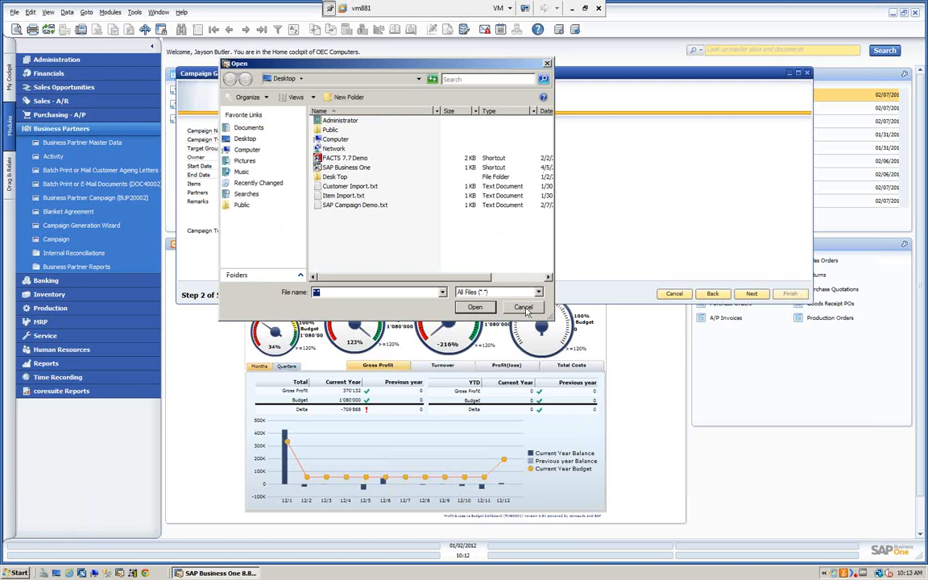
key(Escape)
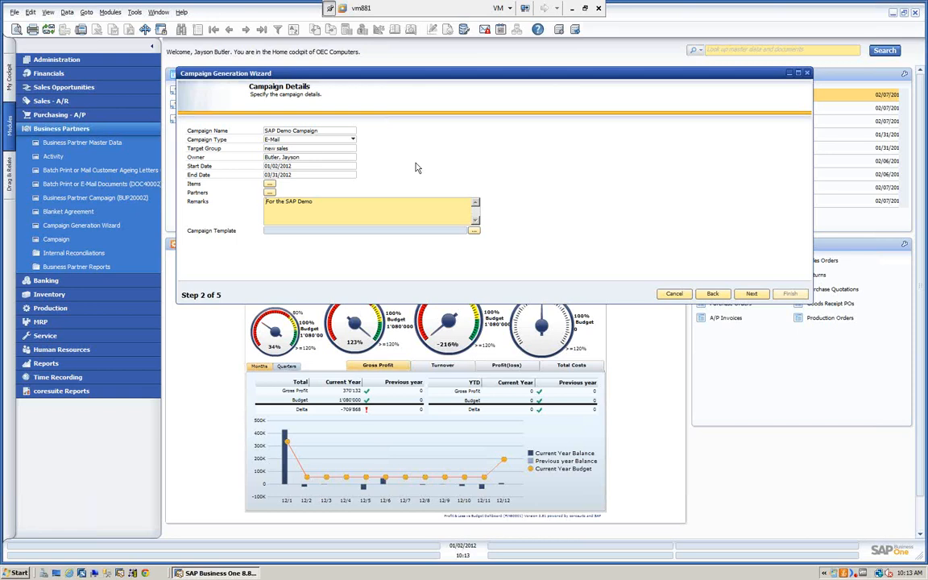
- Advance to the campaign's target business partners and view the master data of the partner in row 8
click(753, 294)
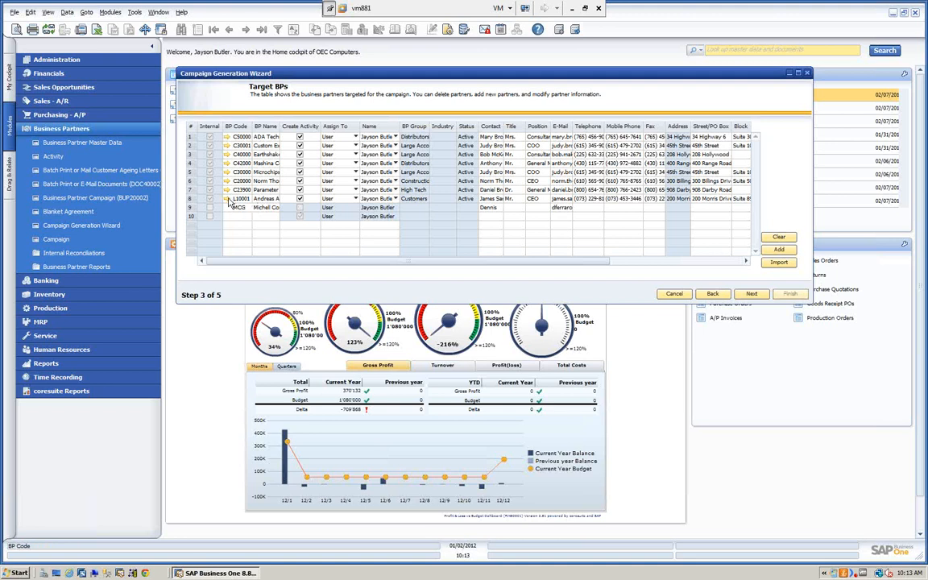
click(287, 195)
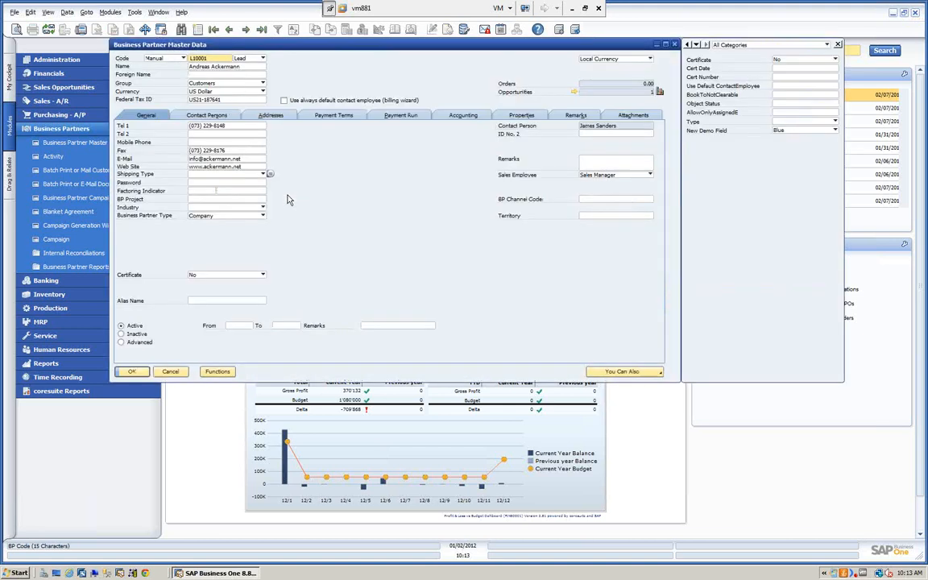
click(171, 373)
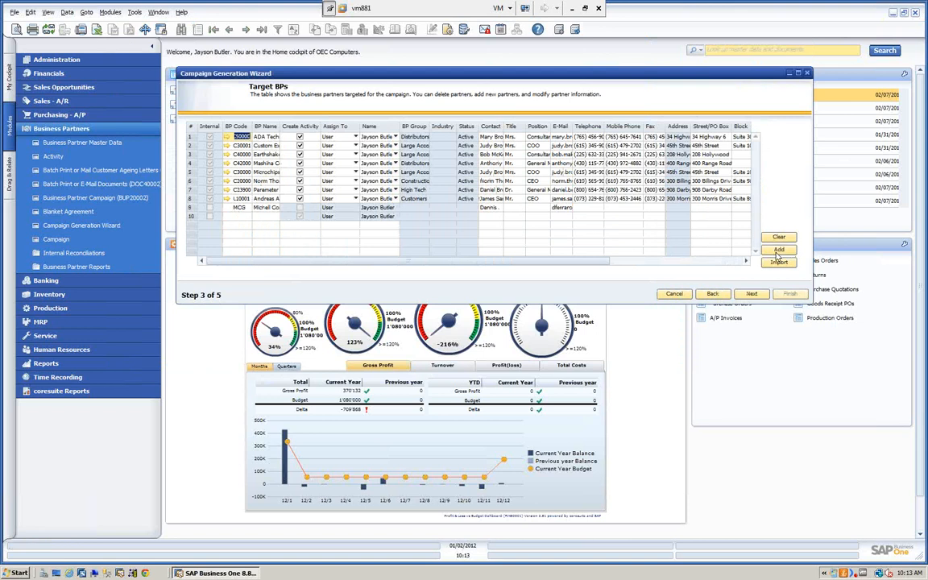
- Try to add target business partners from the Non-Profits customer group
click(778, 251)
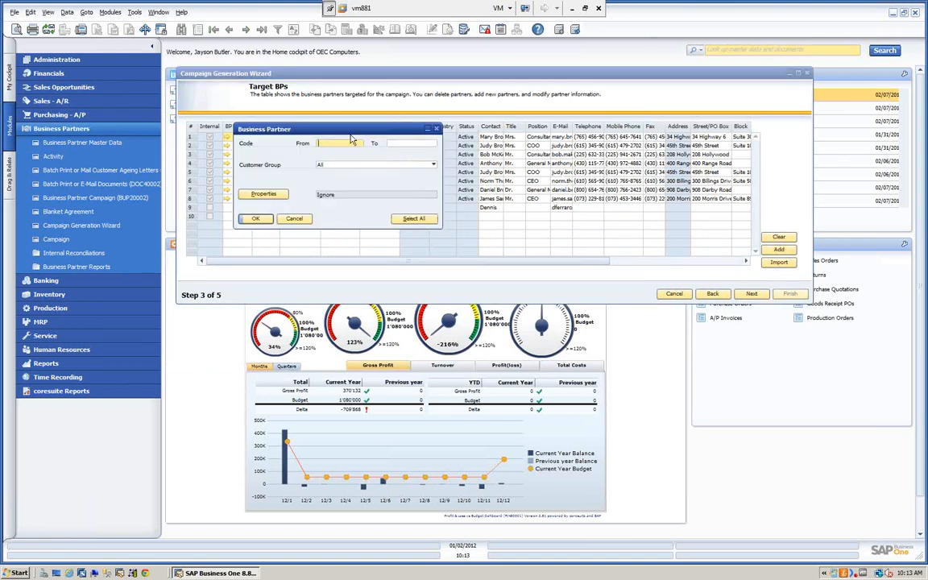
drag(354, 133, 419, 218)
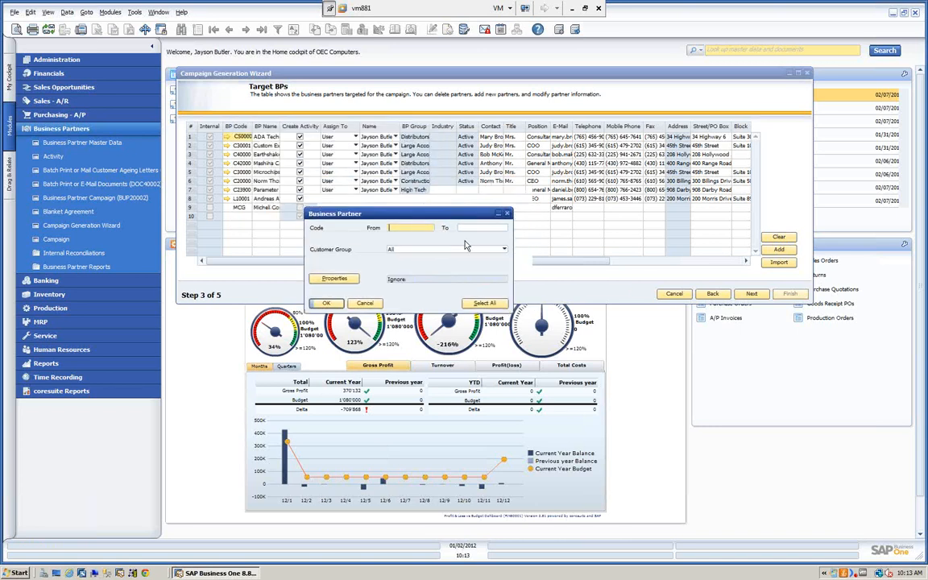
click(505, 251)
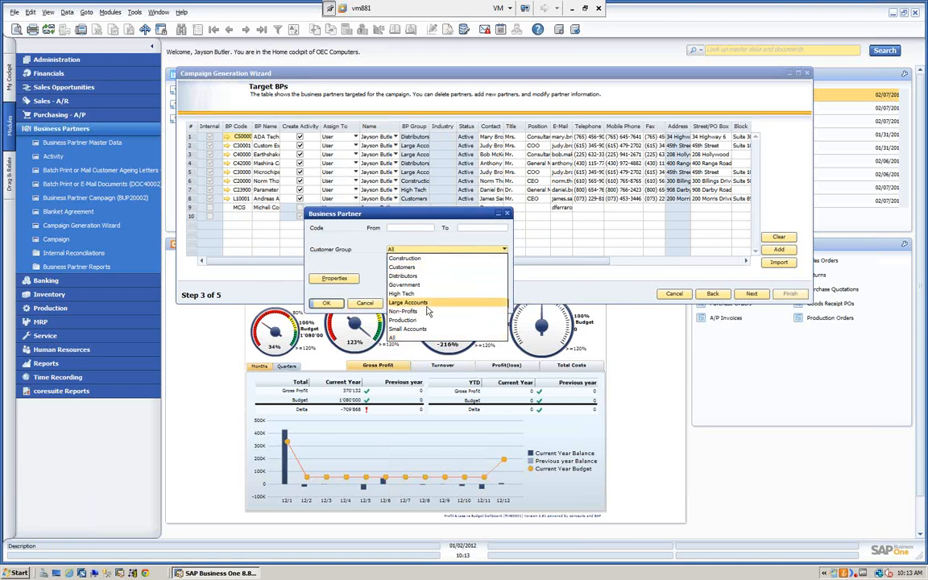
click(395, 311)
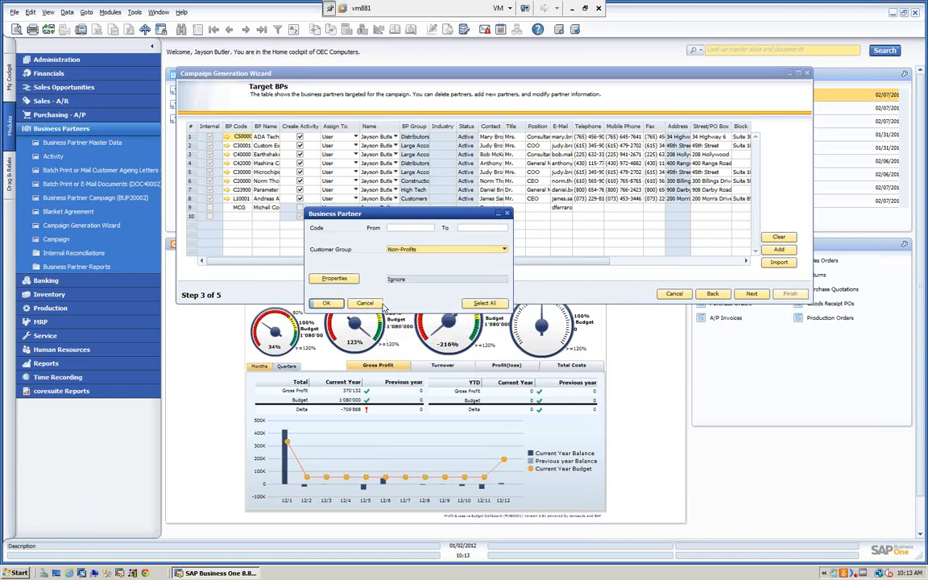
click(326, 303)
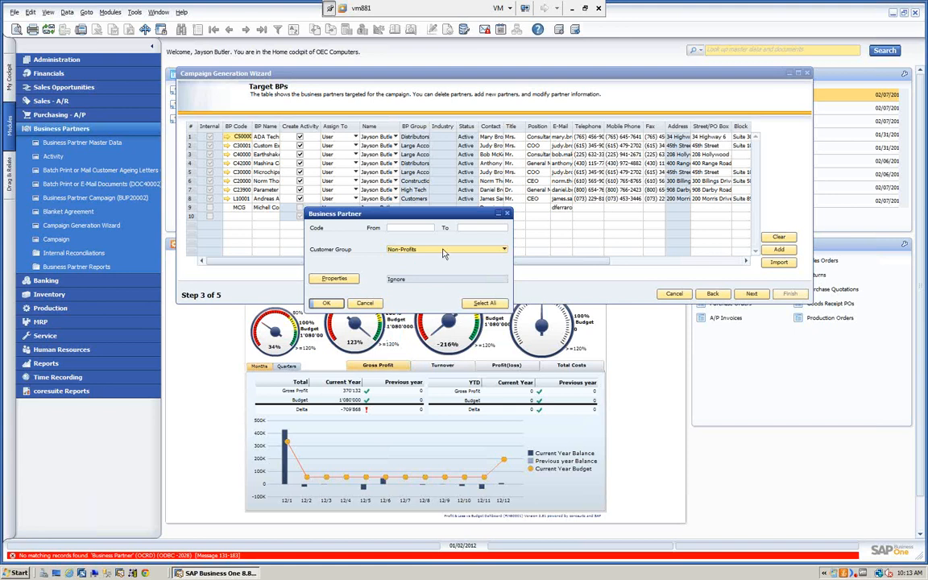
- Add the business partners of the Construction customer group to the campaign's target list
click(505, 251)
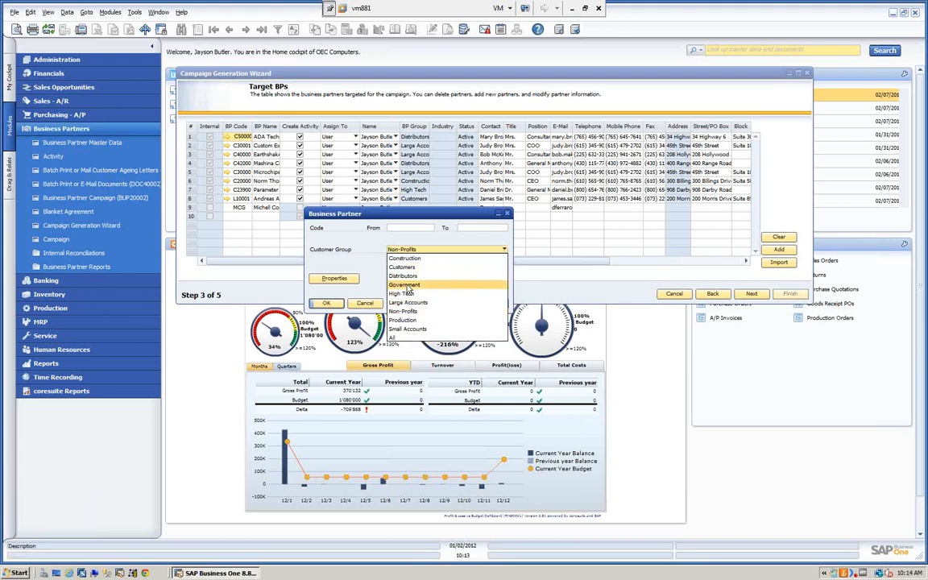
click(411, 259)
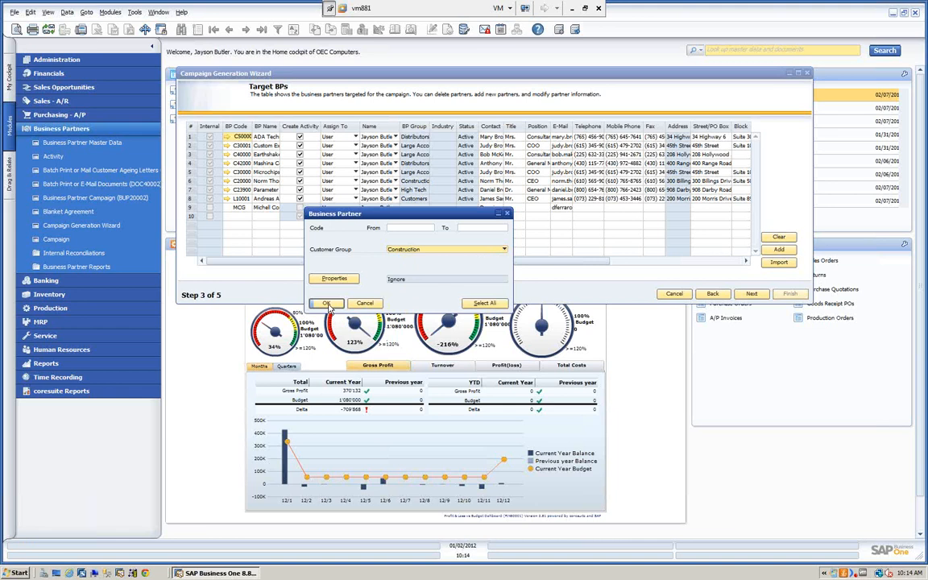
click(325, 303)
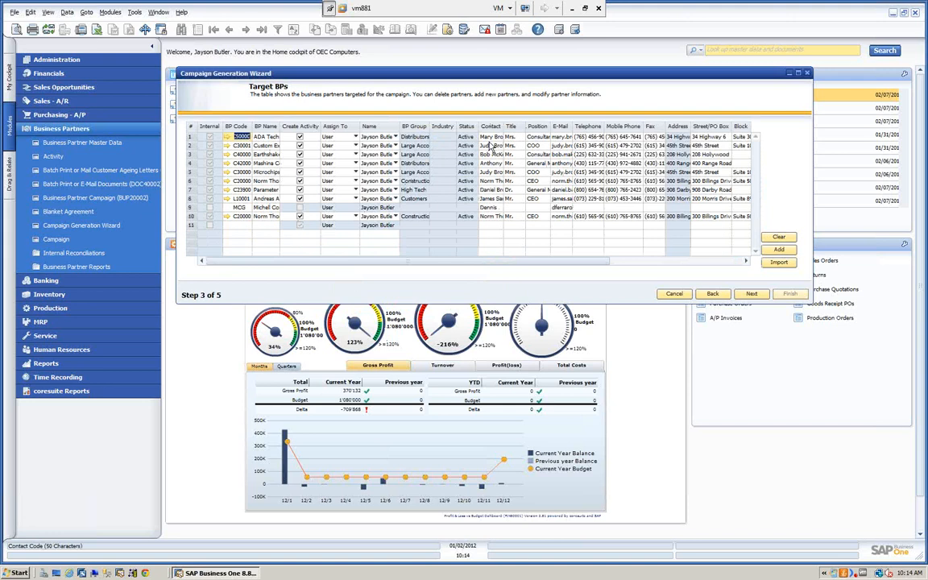
- View the Excel import column mapping without importing, and fit the BP Name column to its contents
click(779, 264)
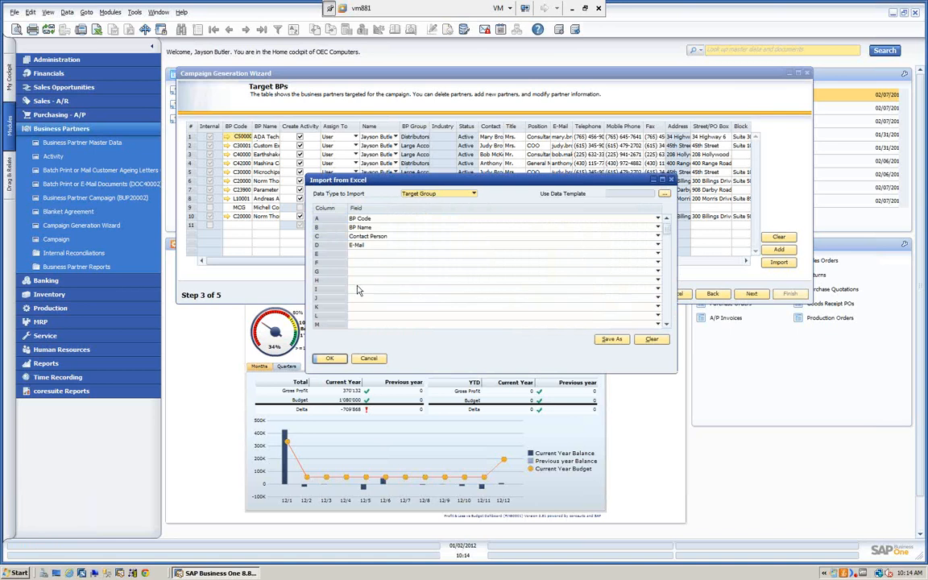
click(370, 360)
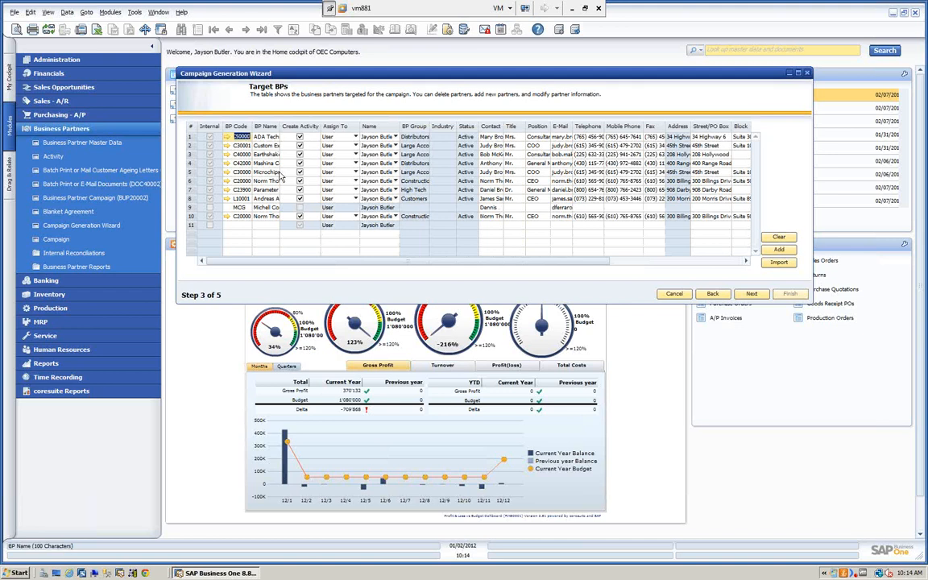
double_click(281, 127)
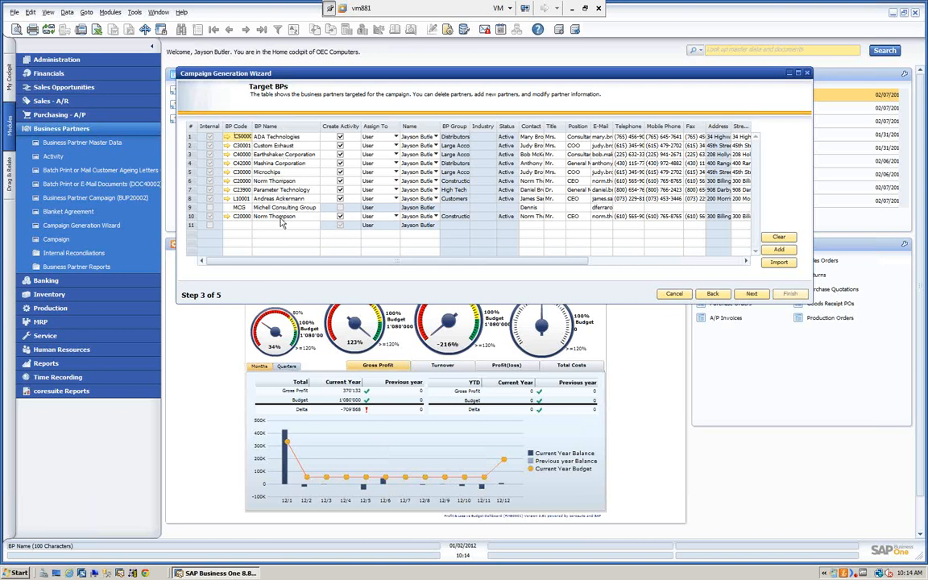
- Save the campaign without executing it, using Save Campaign and Exit, and close the wizard
click(751, 295)
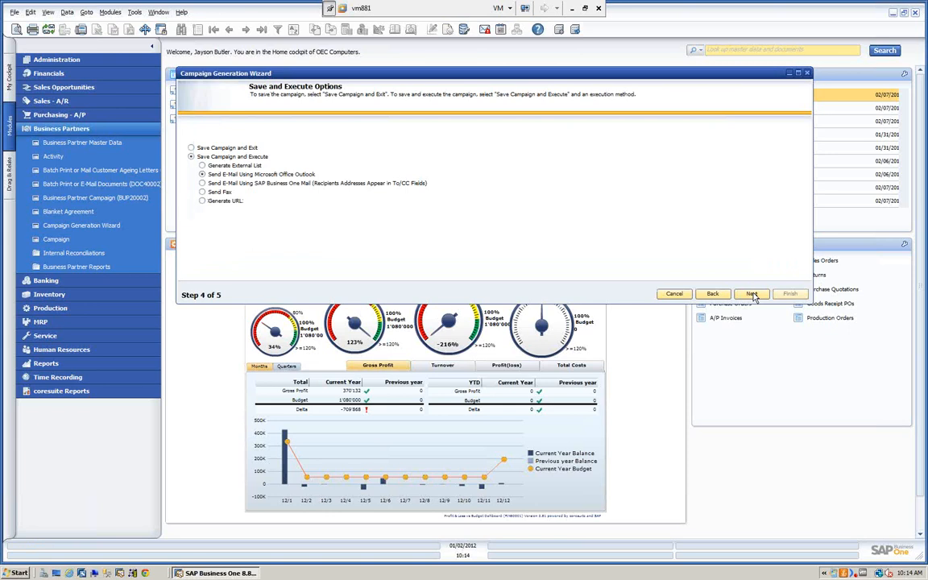
click(191, 148)
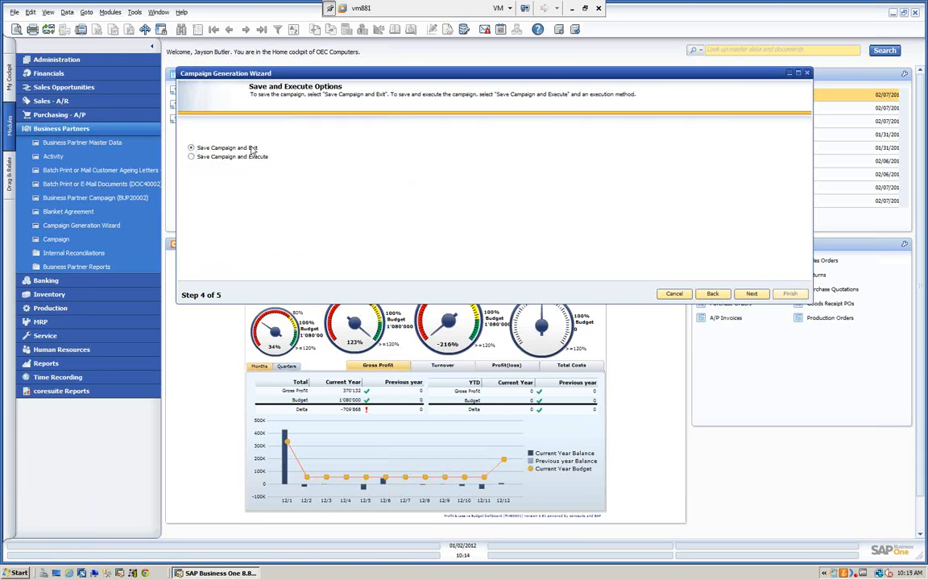
click(752, 295)
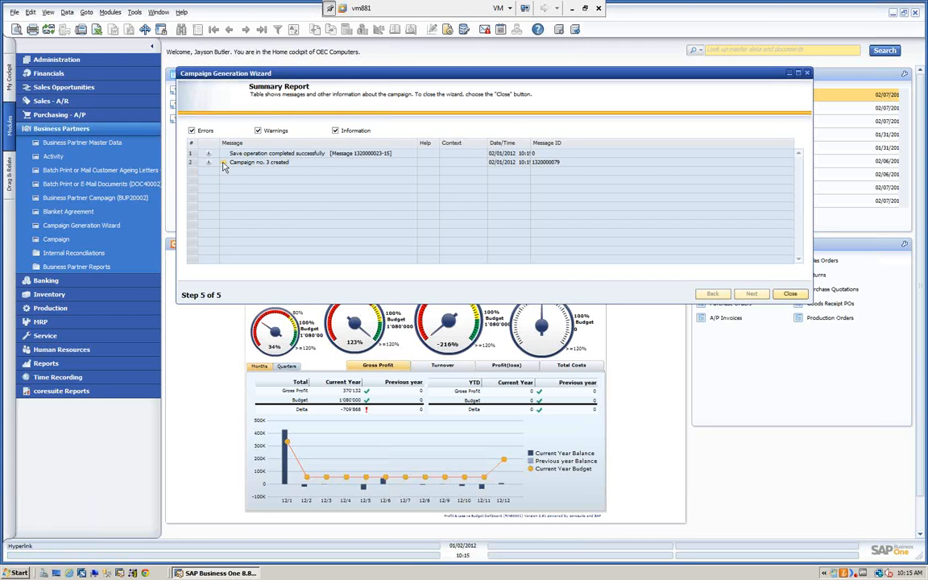
click(790, 293)
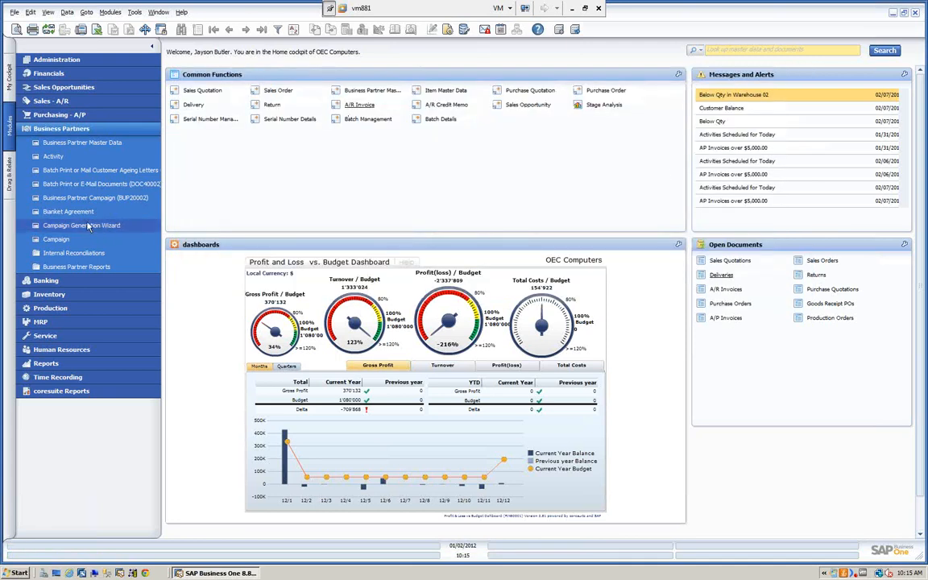
- Start another campaign in the Campaign Generation Wizard, based on the existing SAP Demo Campaign no. 3
click(87, 226)
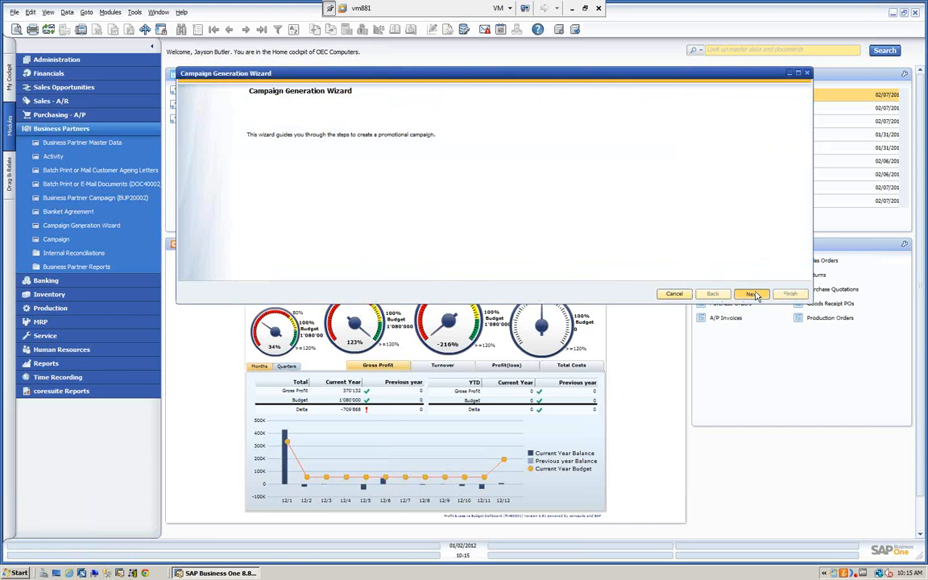
click(752, 294)
click(339, 187)
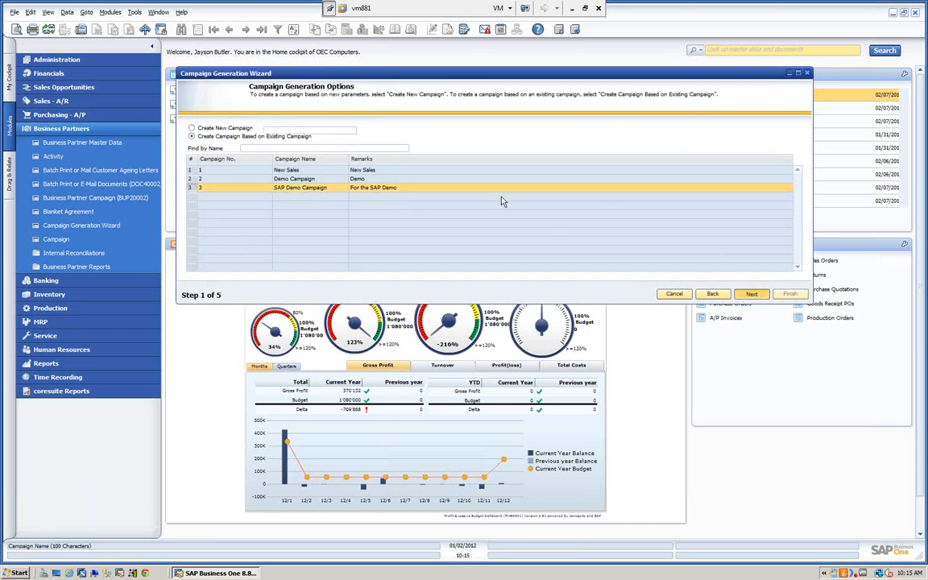
key(Return)
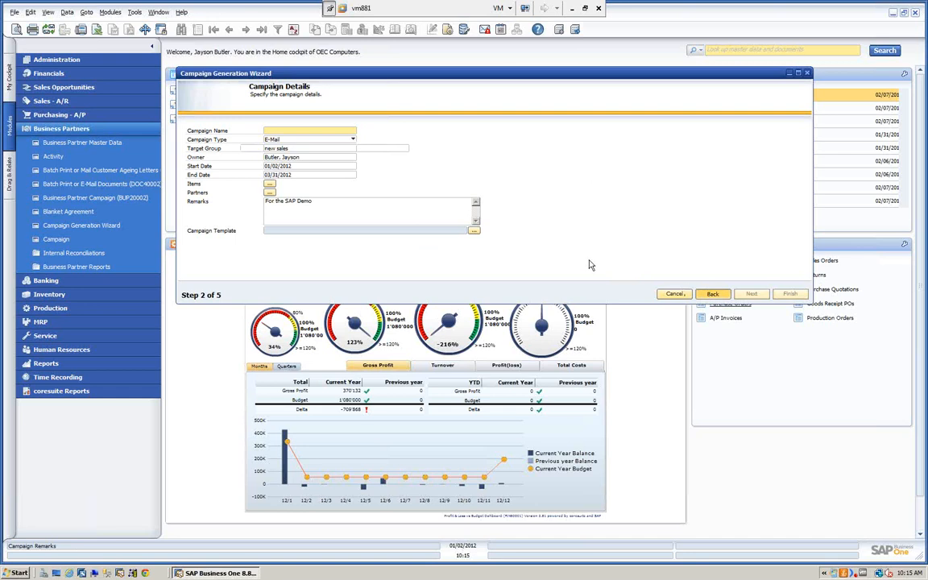
click(713, 295)
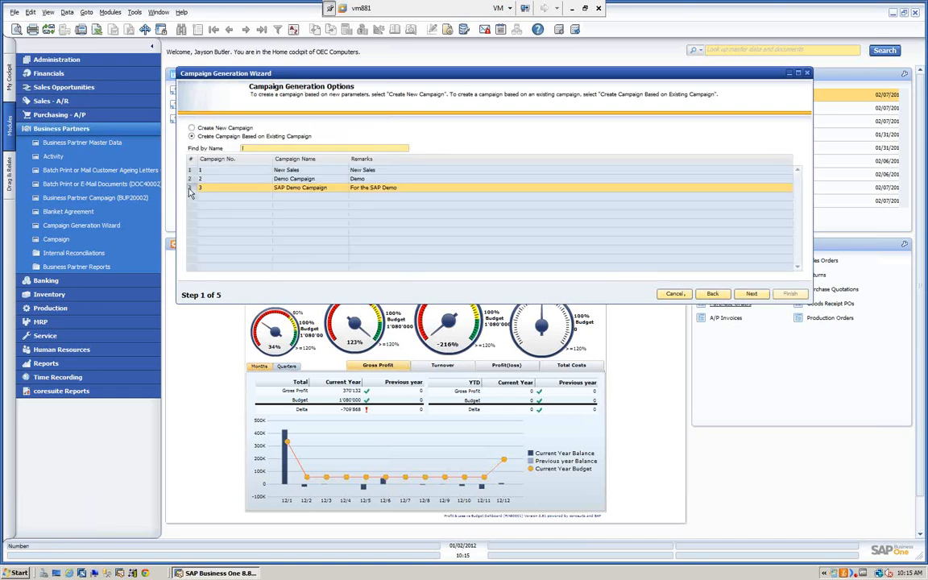
click(751, 294)
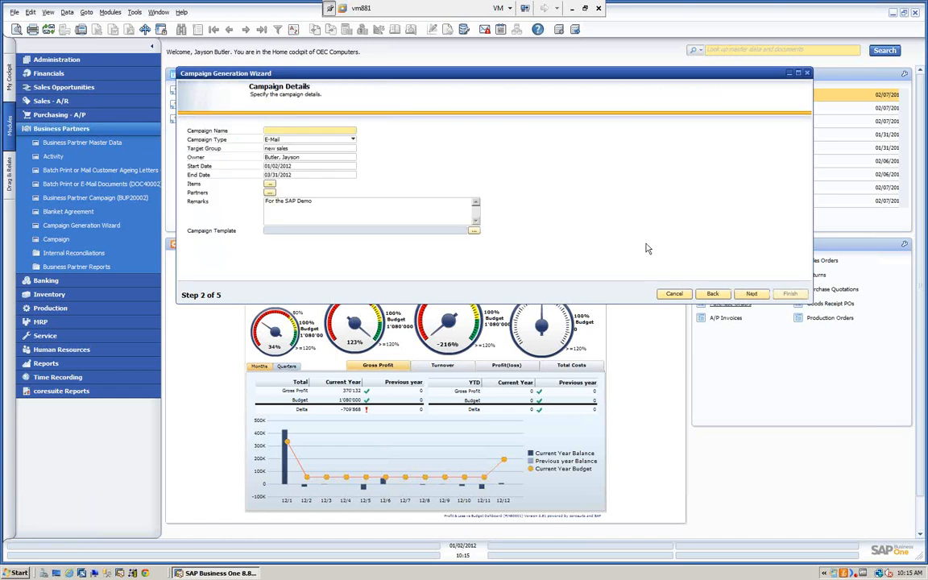
- Name the copied campaign SAP Demo Campaign and advance to its target business partners
drag(311, 74, 328, 93)
text(SAP Demo Campaign)
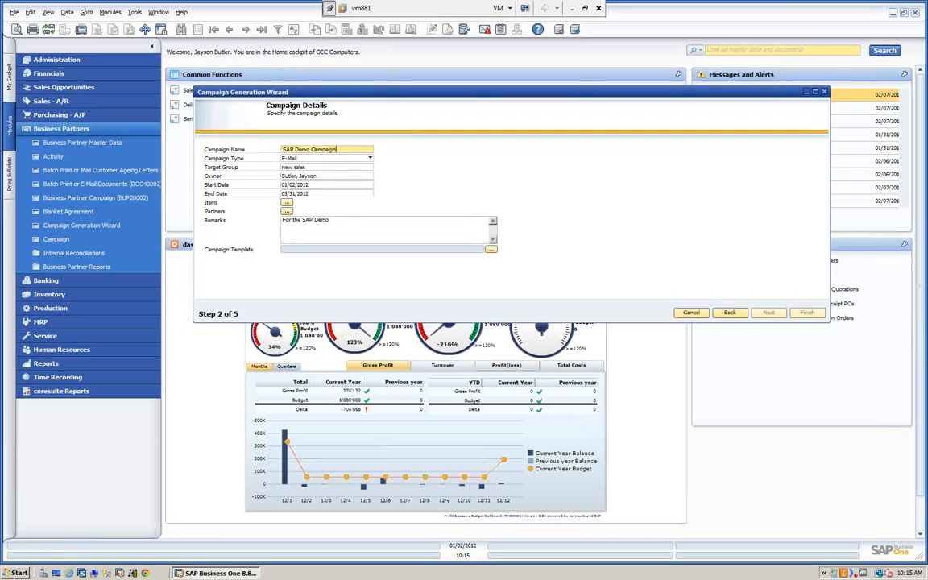
key(Tab)
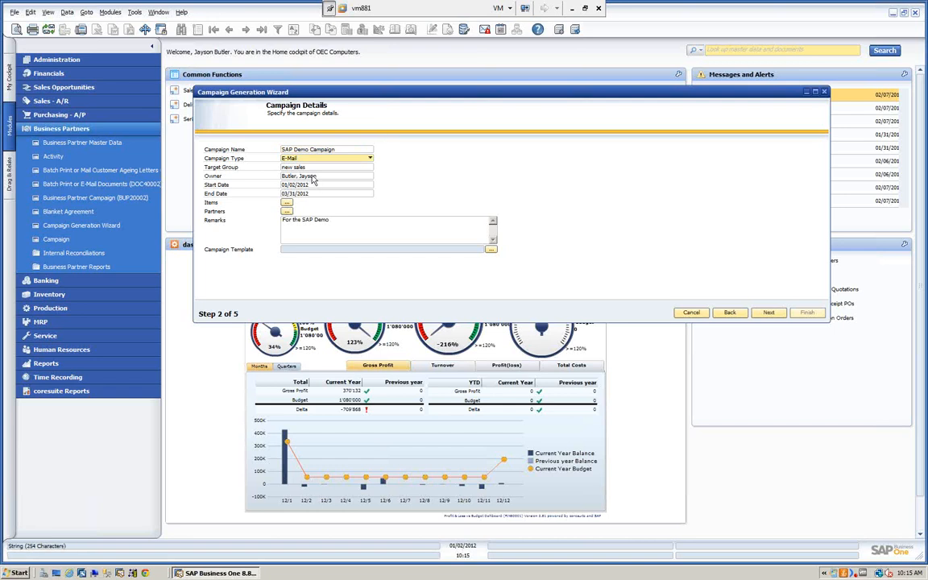
click(770, 314)
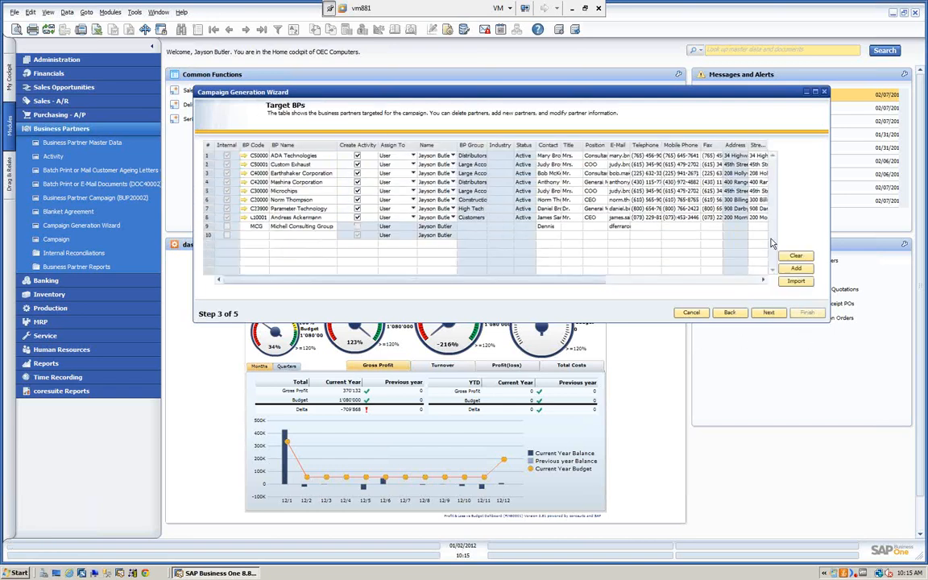
- Save and execute the campaign, sending the e-mail using SAP Business One Mail
click(769, 313)
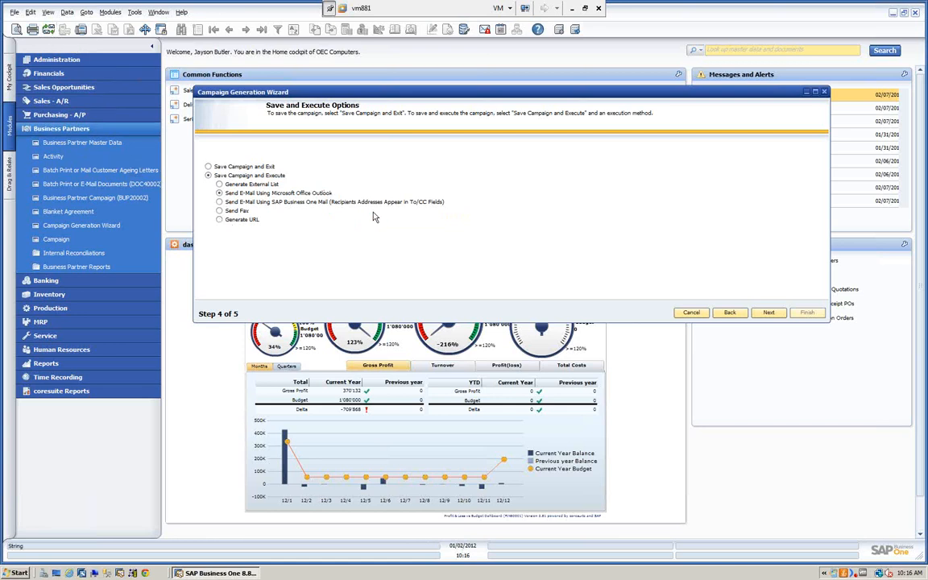
click(220, 202)
click(769, 313)
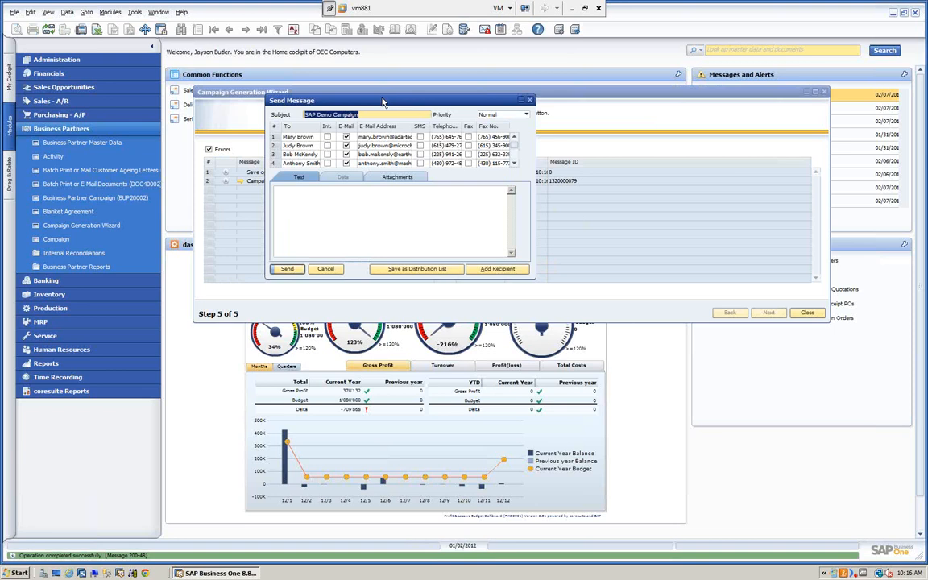
- Look over the campaign message's text and attachments, then cancel it unsent and close the wizard
drag(383, 101, 372, 90)
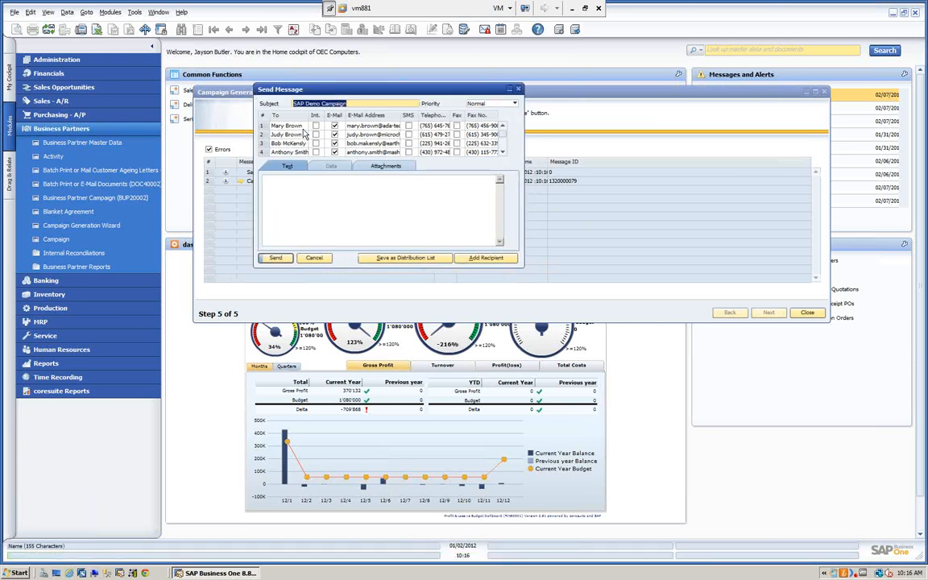
click(305, 187)
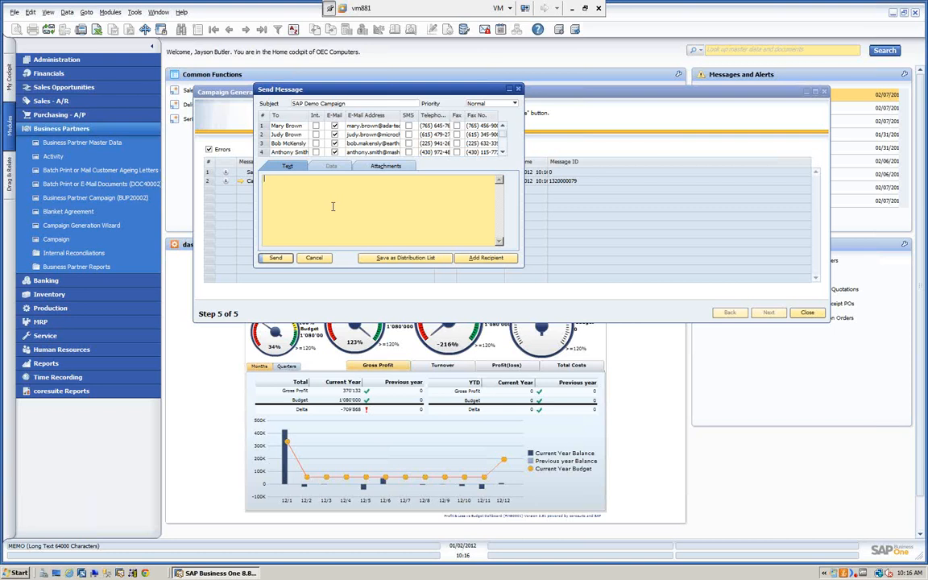
click(385, 166)
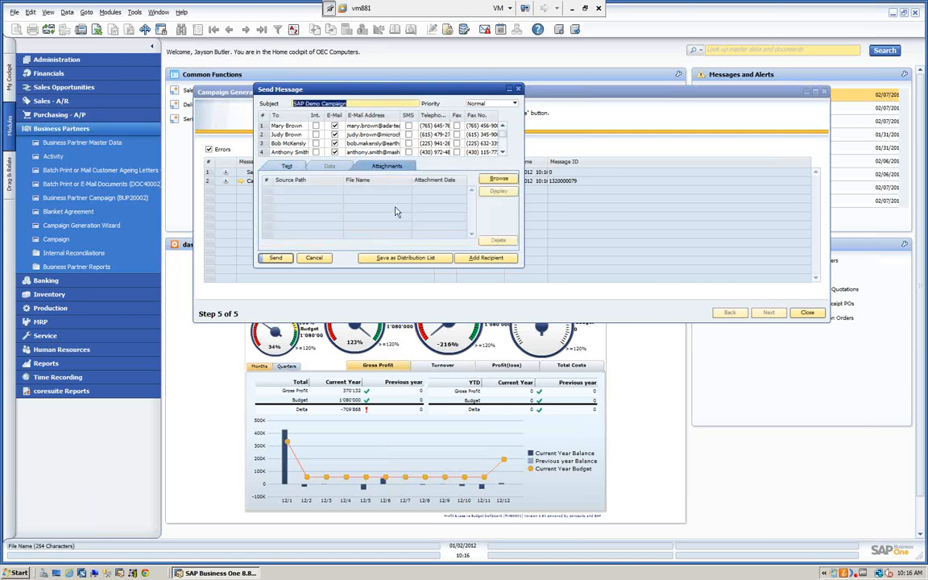
click(287, 166)
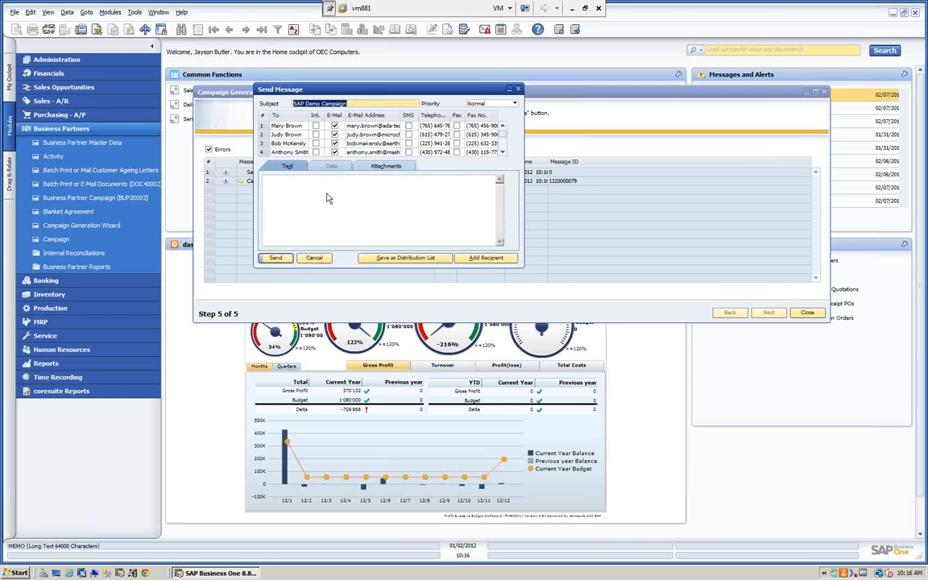
click(313, 258)
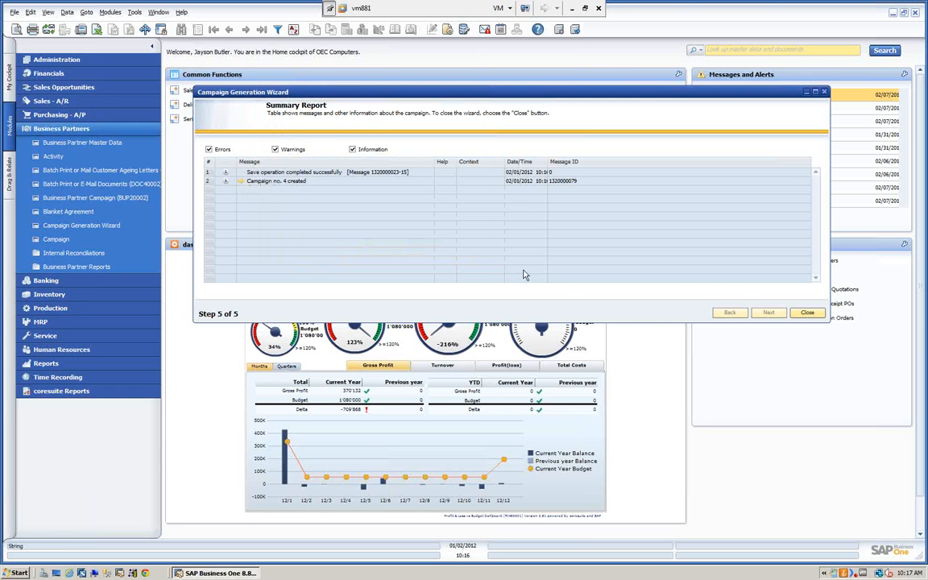
click(806, 312)
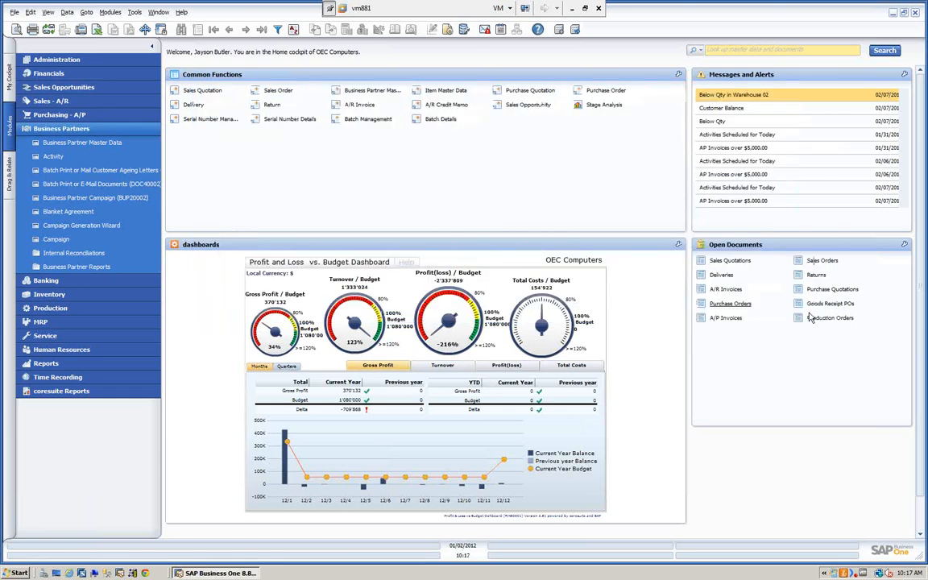
- Open the last saved campaign record and widen its window to view all the target partner columns
click(63, 241)
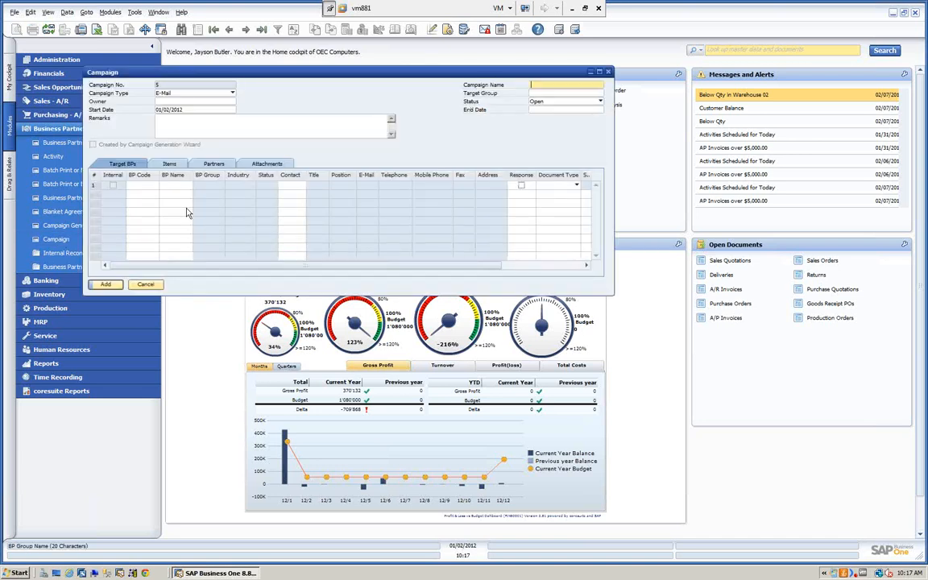
click(262, 31)
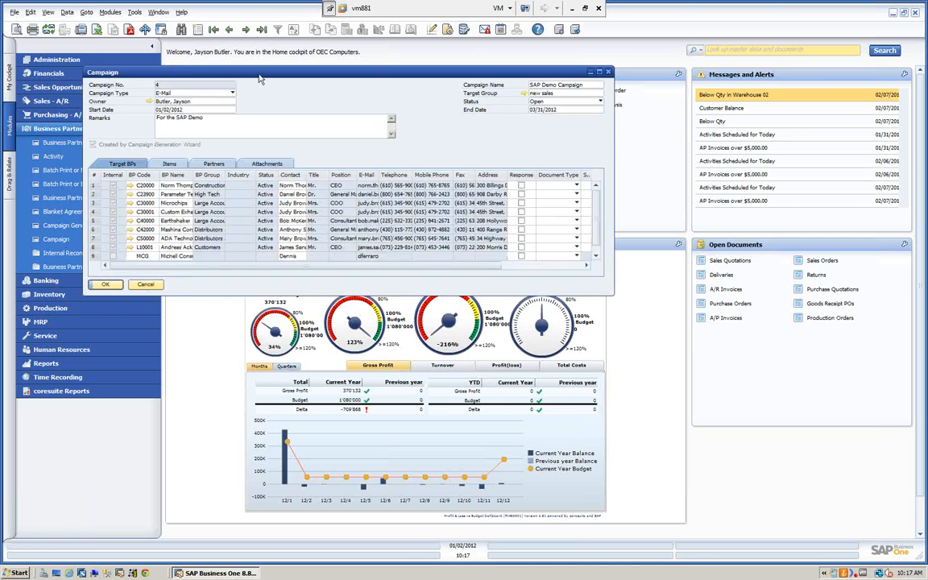
drag(260, 78, 253, 76)
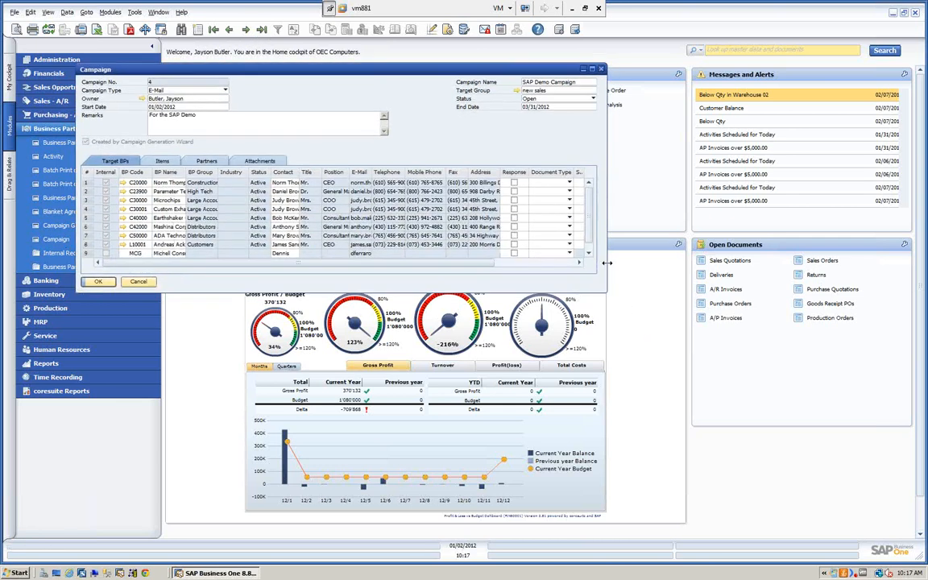
drag(608, 263, 887, 263)
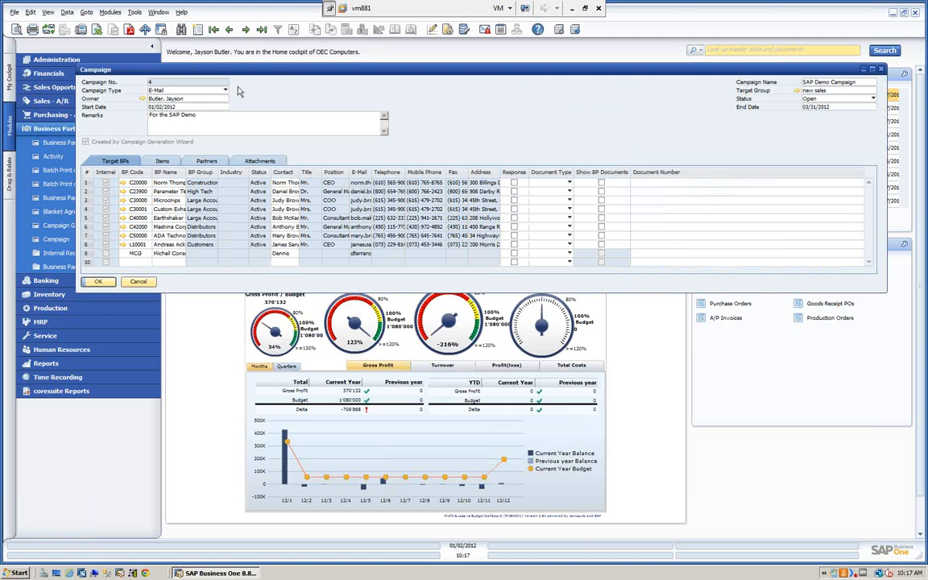
- Widen the BP Name column and open the related activities of Earthshaker Corporation from its business partner master data
drag(203, 70, 185, 63)
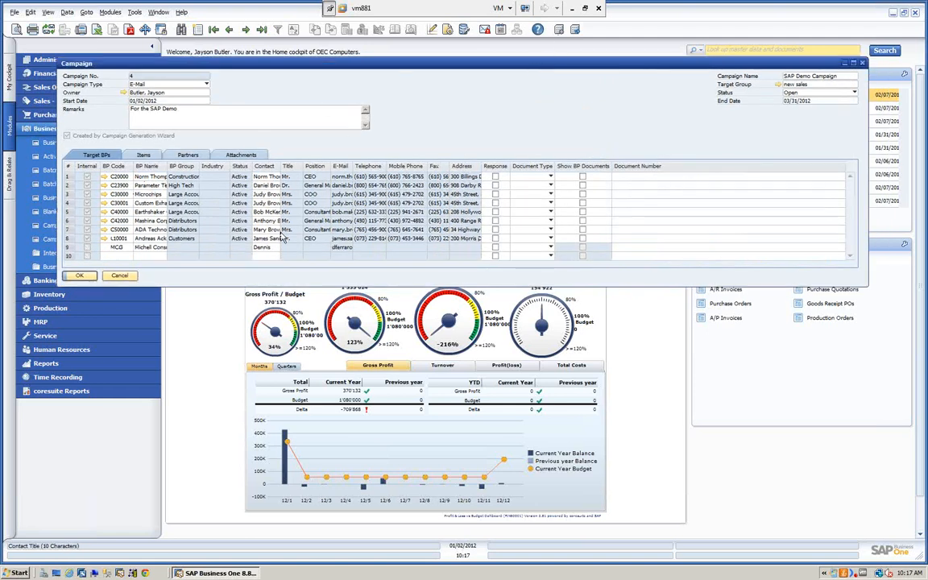
drag(166, 166, 166, 166)
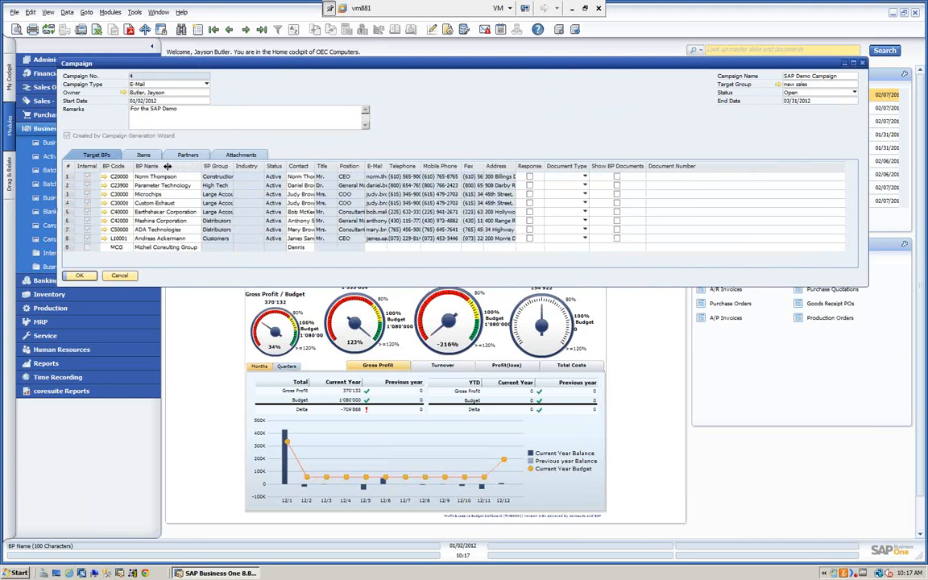
click(103, 212)
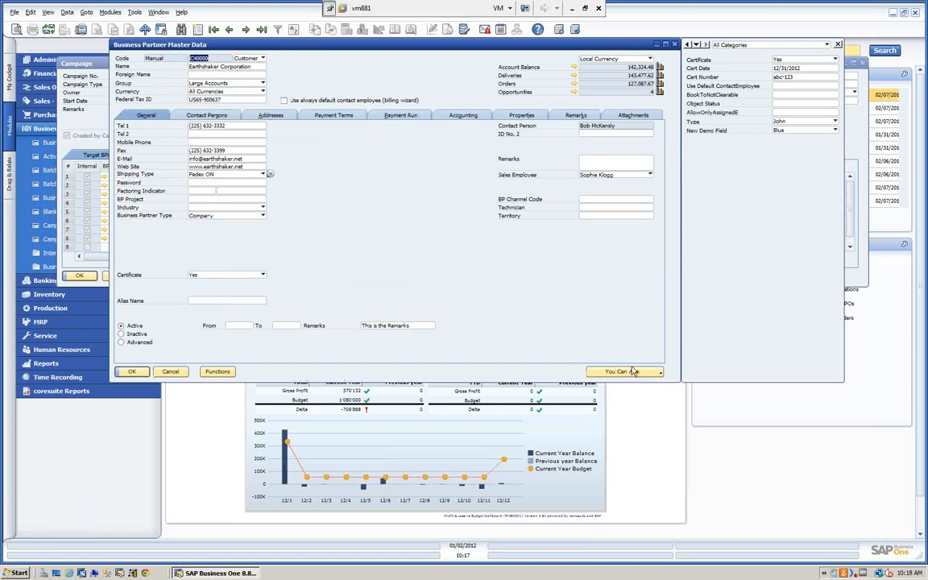
click(634, 371)
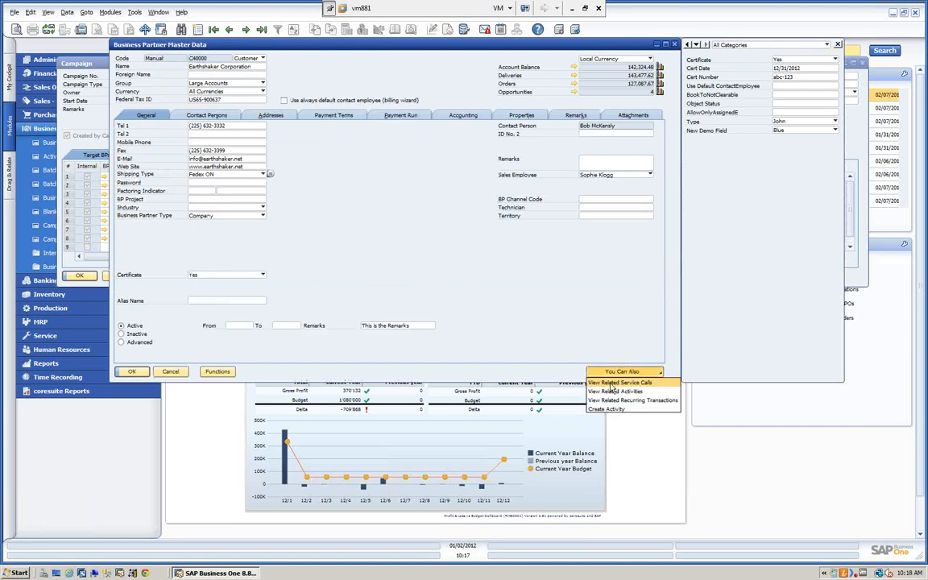
click(612, 392)
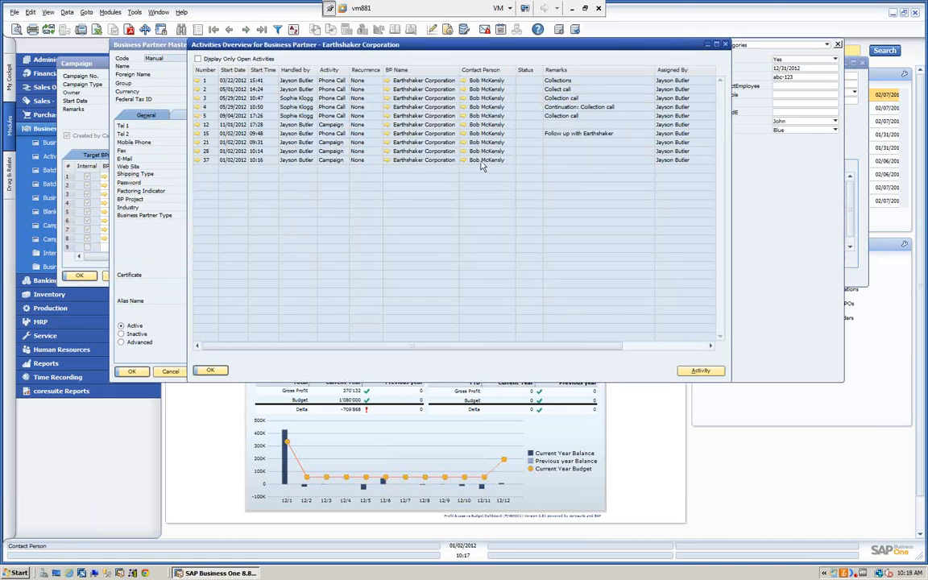
- Examine the latest campaign activity's type, content and linked campaign document, closing everything back to the campaign record without changes
click(198, 161)
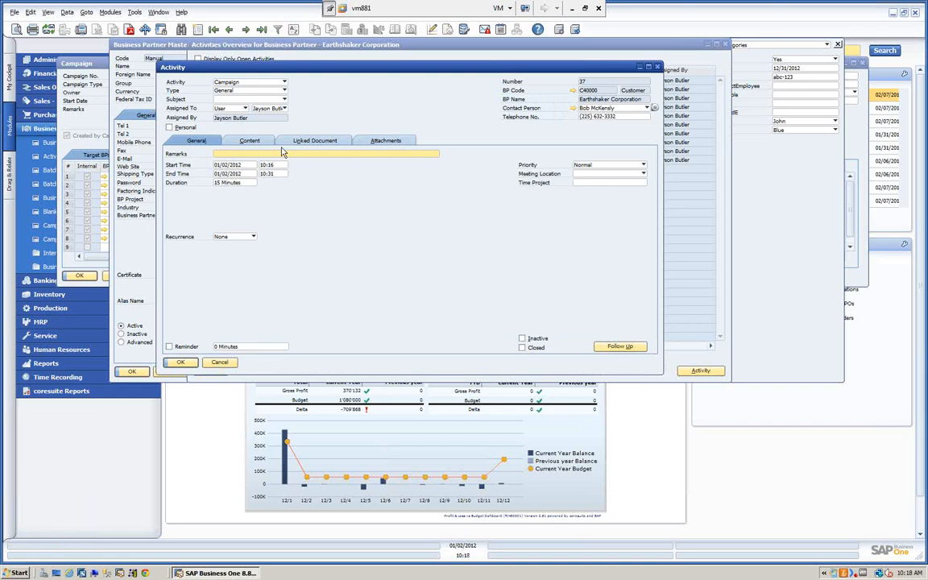
click(286, 85)
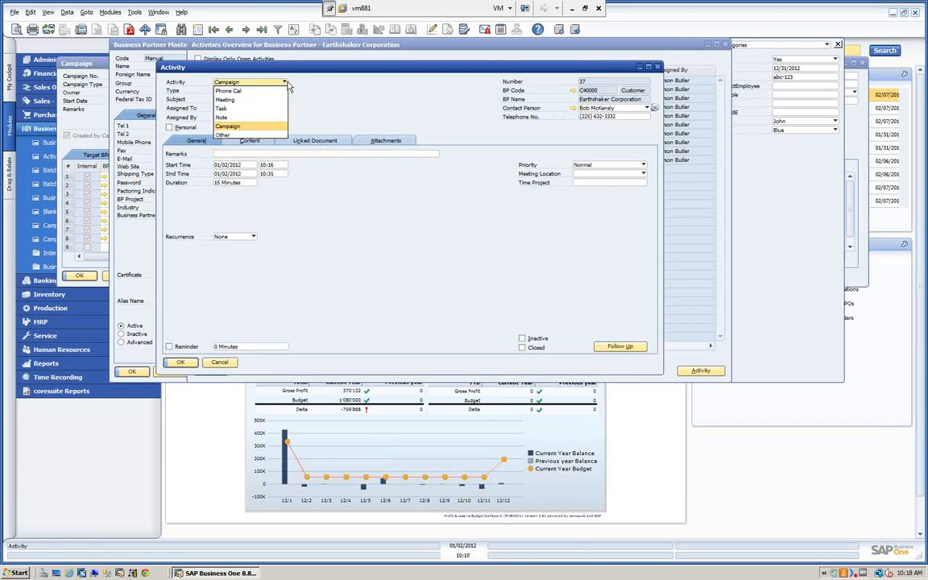
click(246, 129)
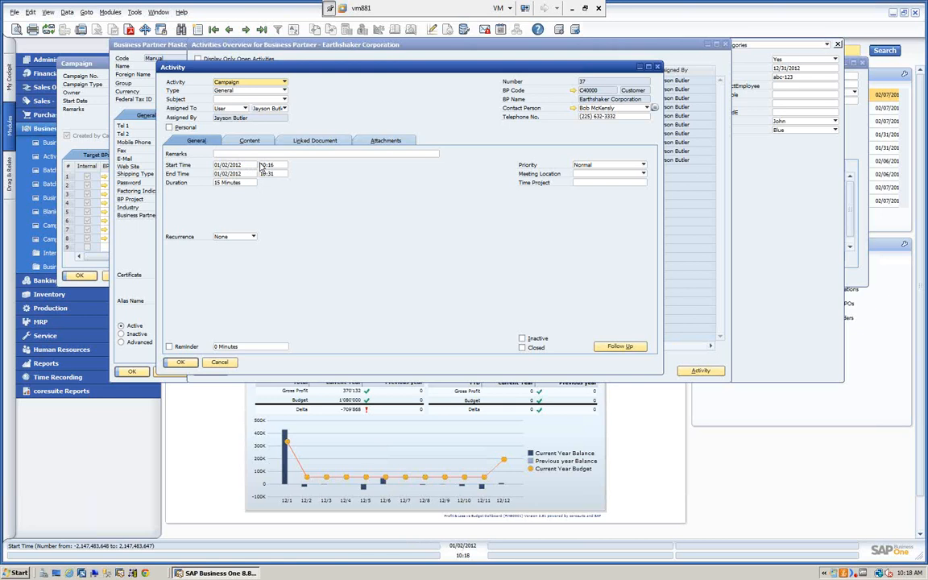
click(233, 141)
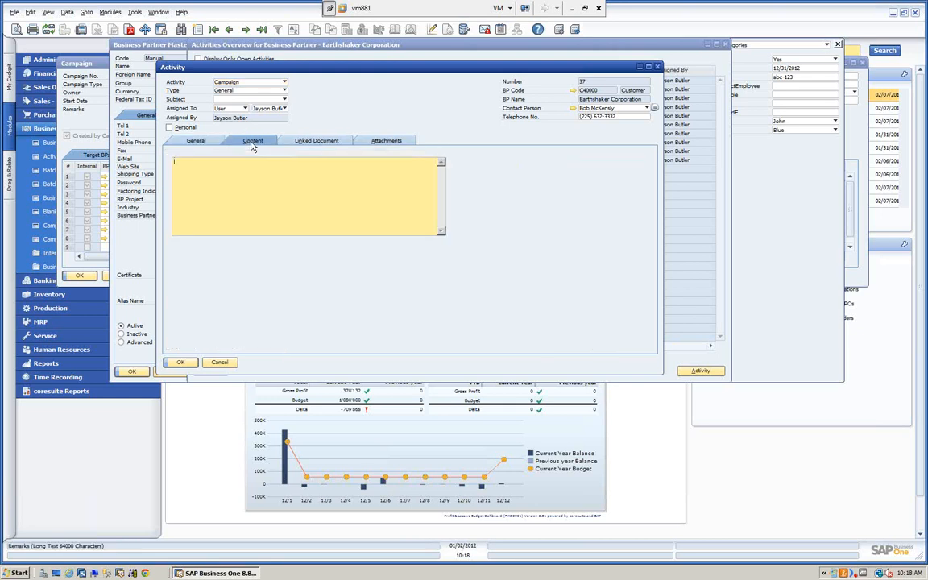
click(311, 142)
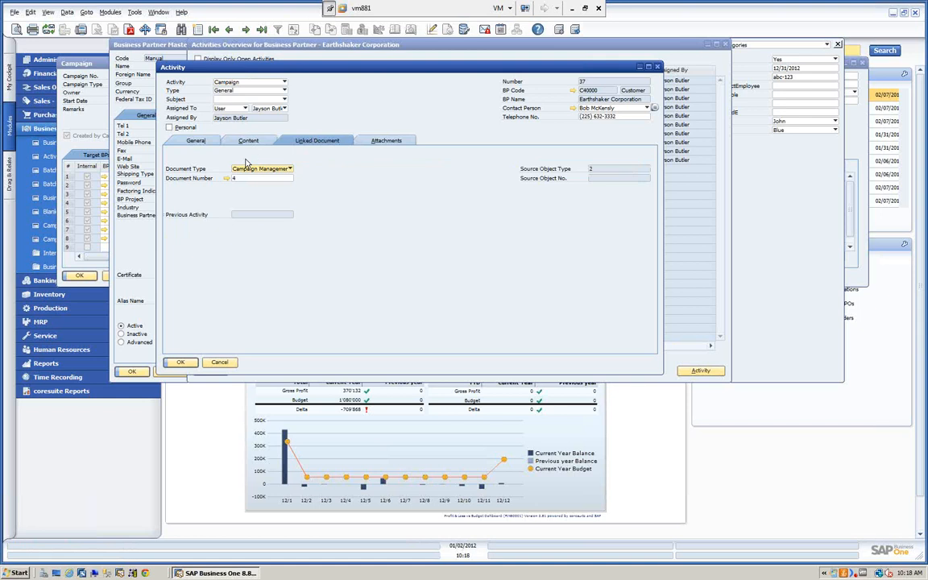
click(227, 179)
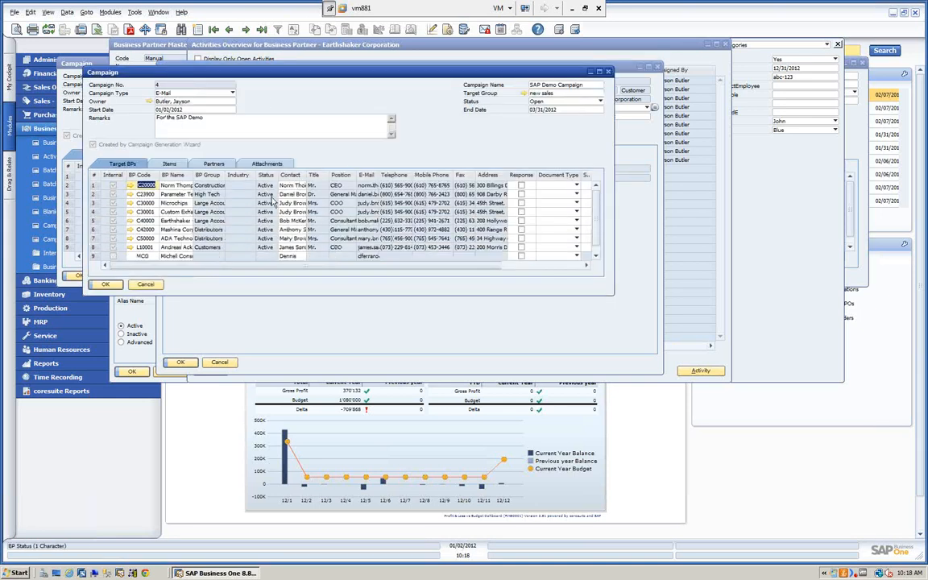
click(146, 285)
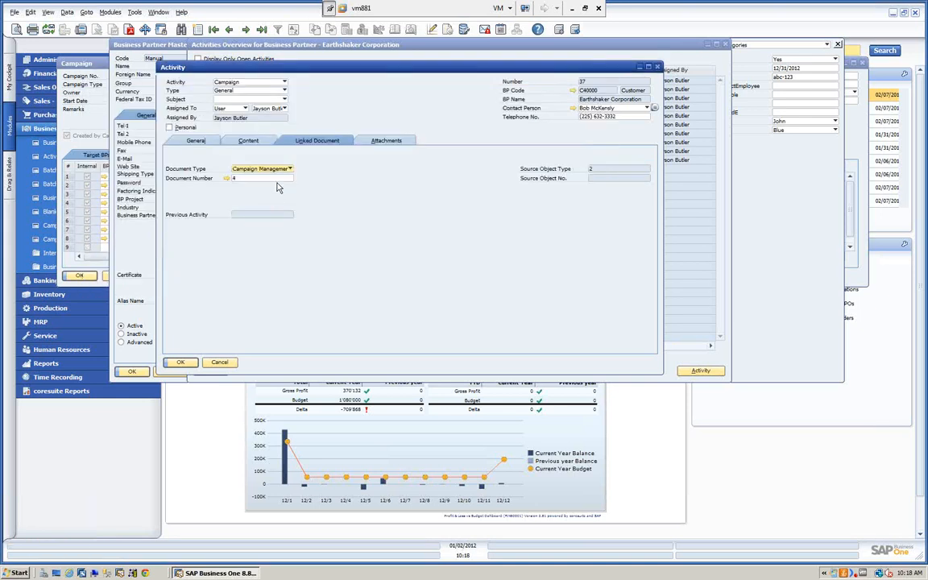
click(219, 363)
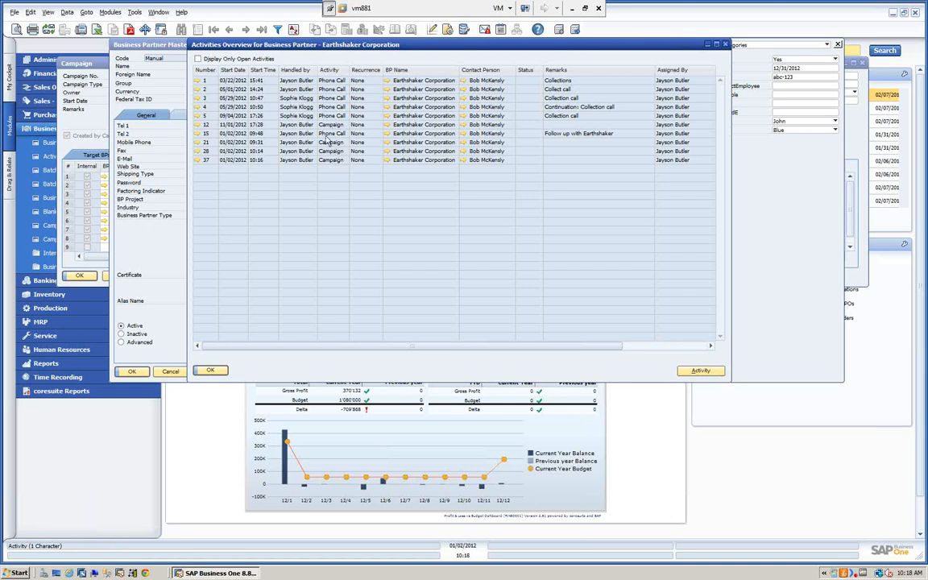
click(214, 370)
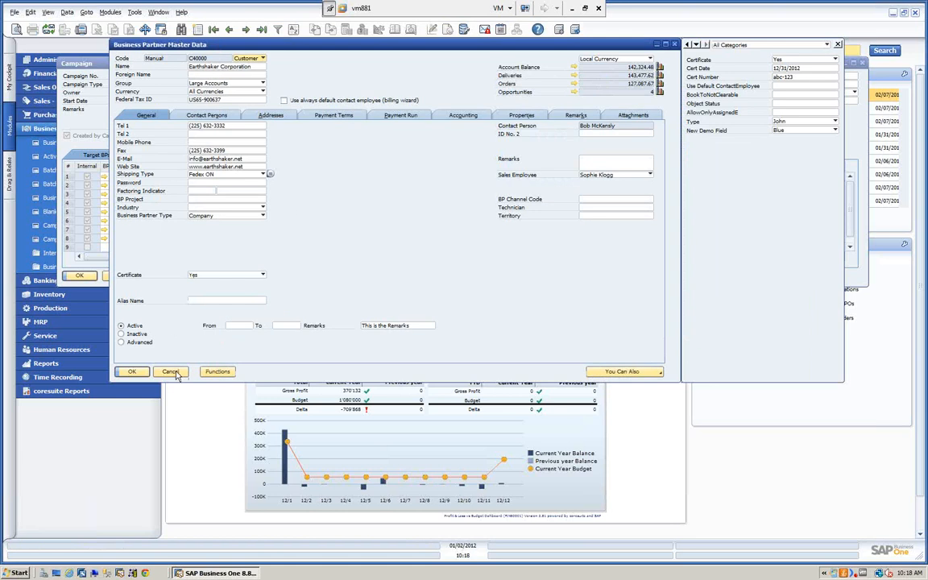
click(177, 374)
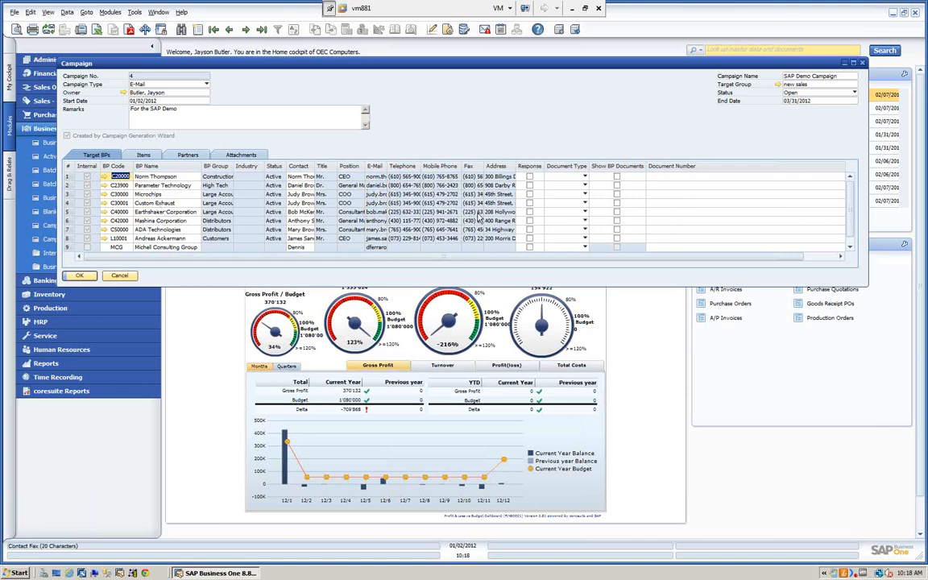
- Mark a response for Earthshaker Corporation, set its document type to Sales Quotations and enable Show BP Documents
click(529, 211)
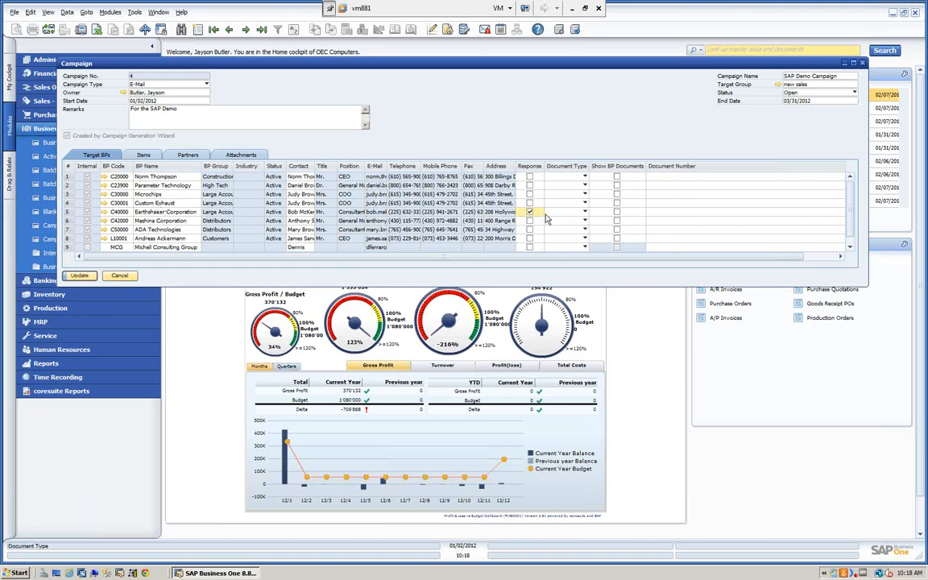
click(585, 212)
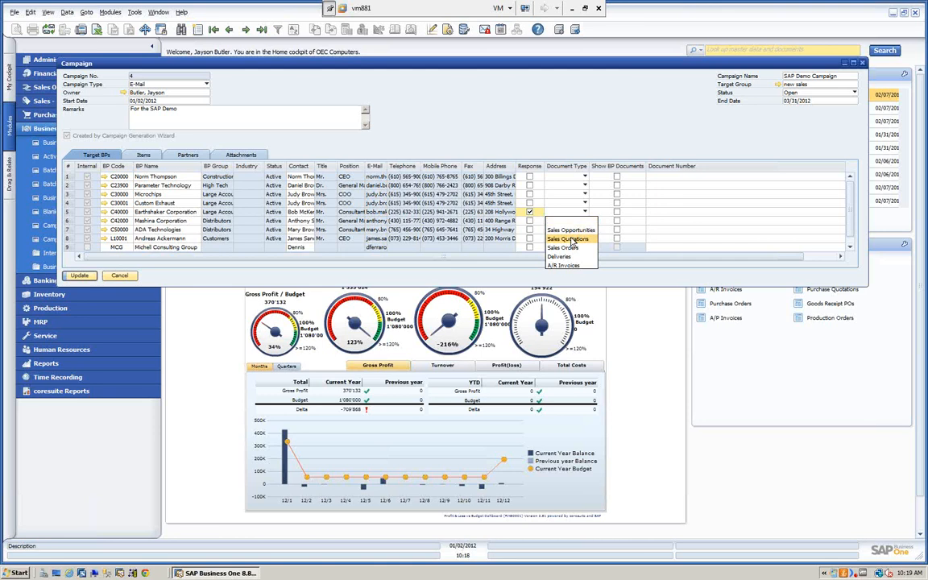
click(571, 239)
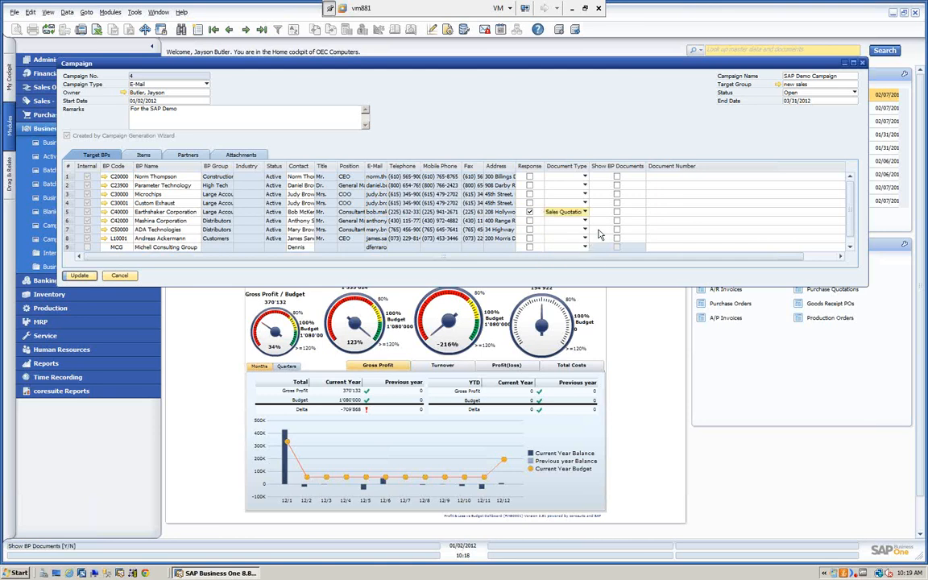
key(Tab)
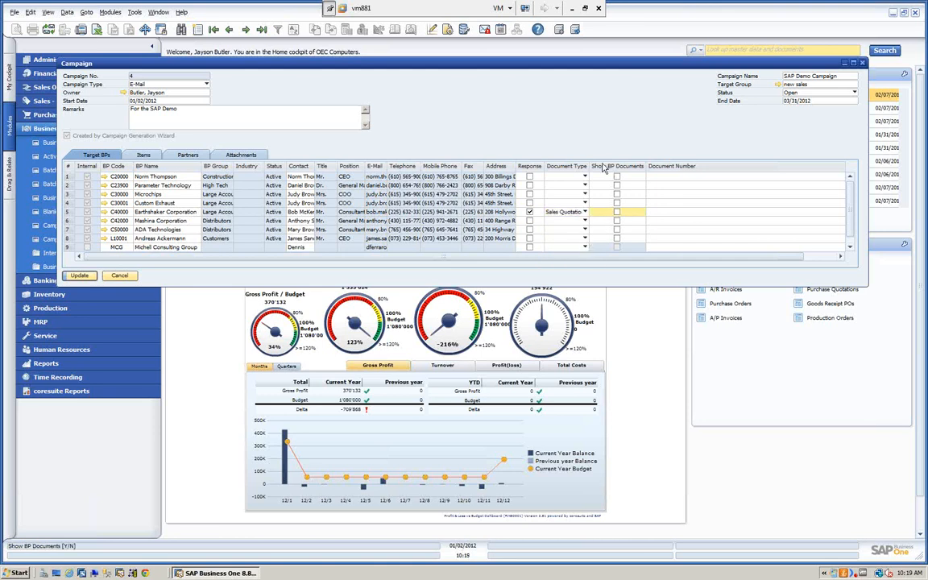
click(617, 212)
key(Tab)
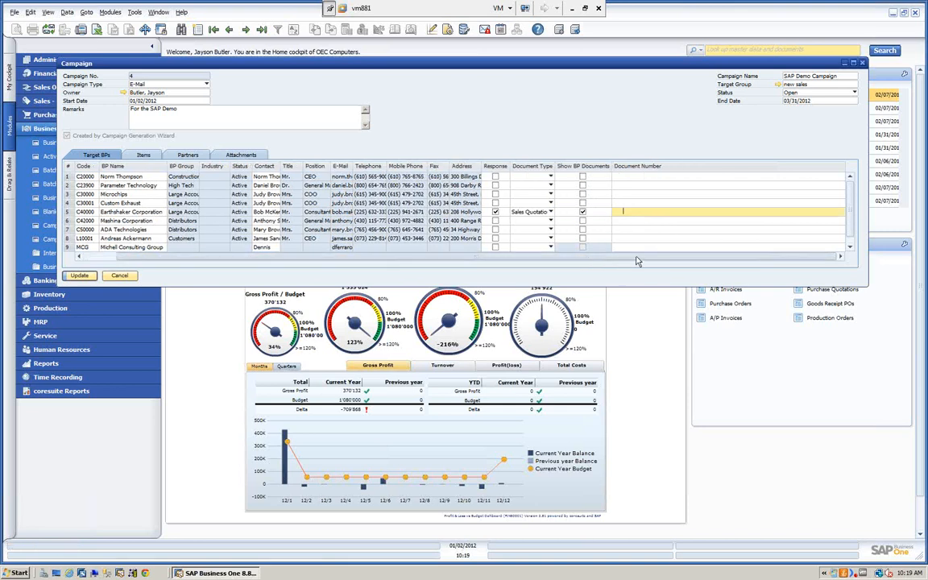
scroll(588, 234, left, 1)
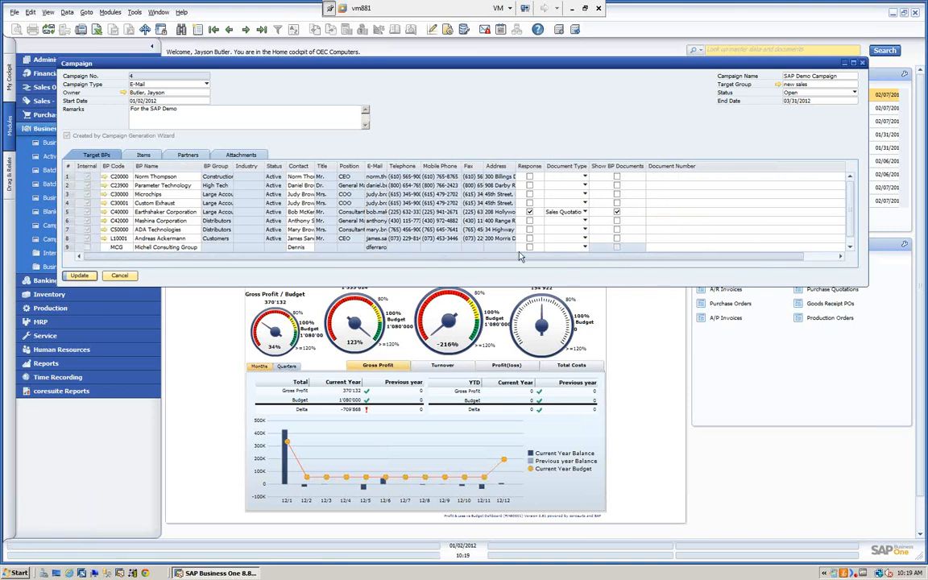
- Clear Earthshaker Corporation's document type, set it to Sales Quotations again and update the campaign
click(584, 213)
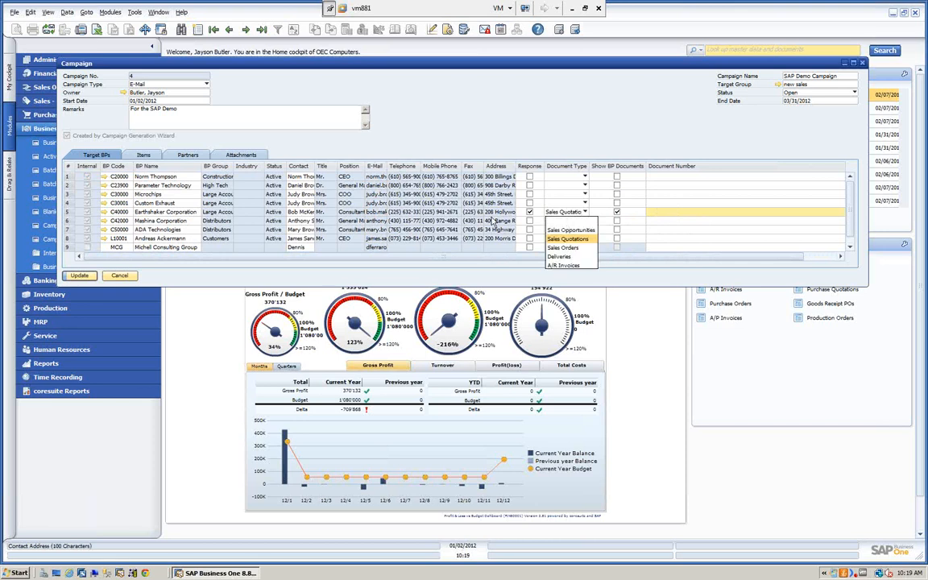
click(564, 221)
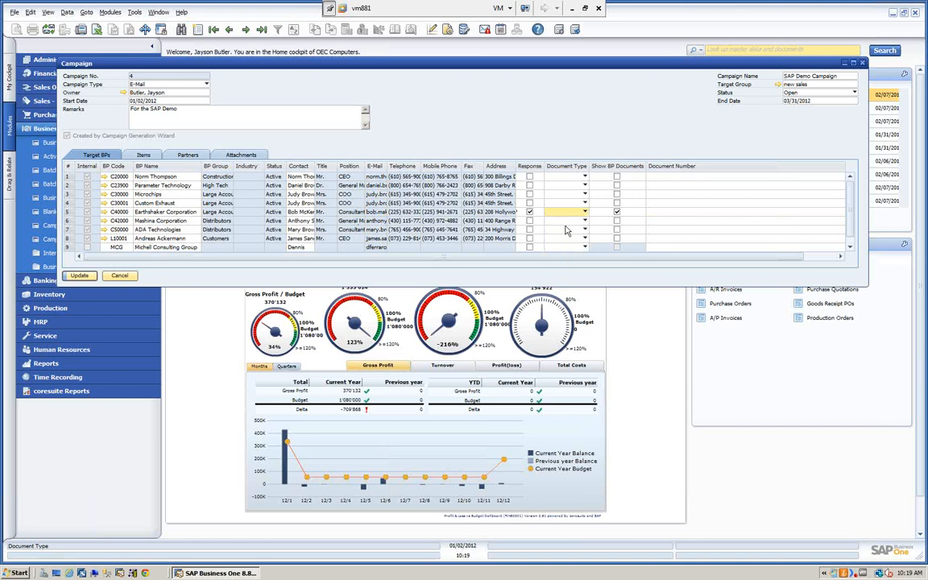
click(586, 212)
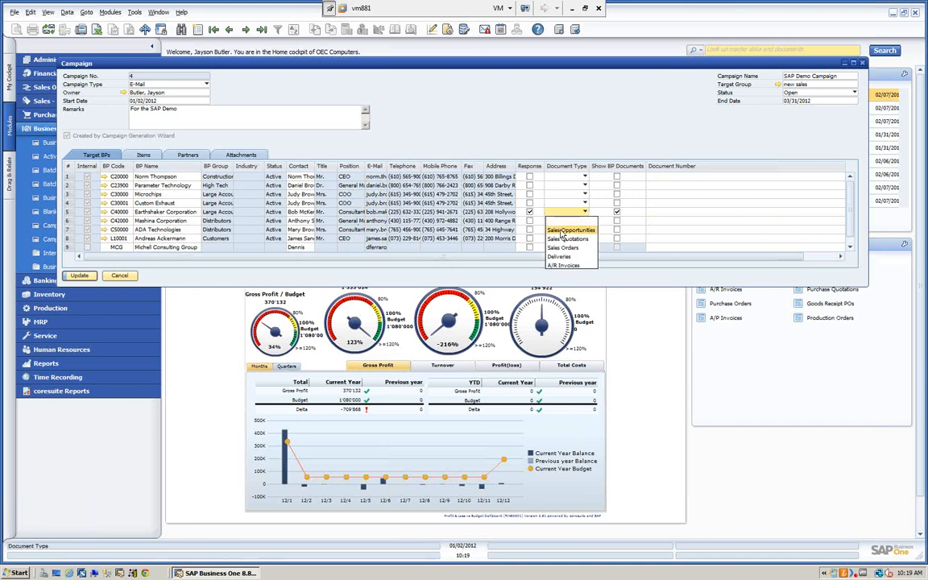
click(563, 232)
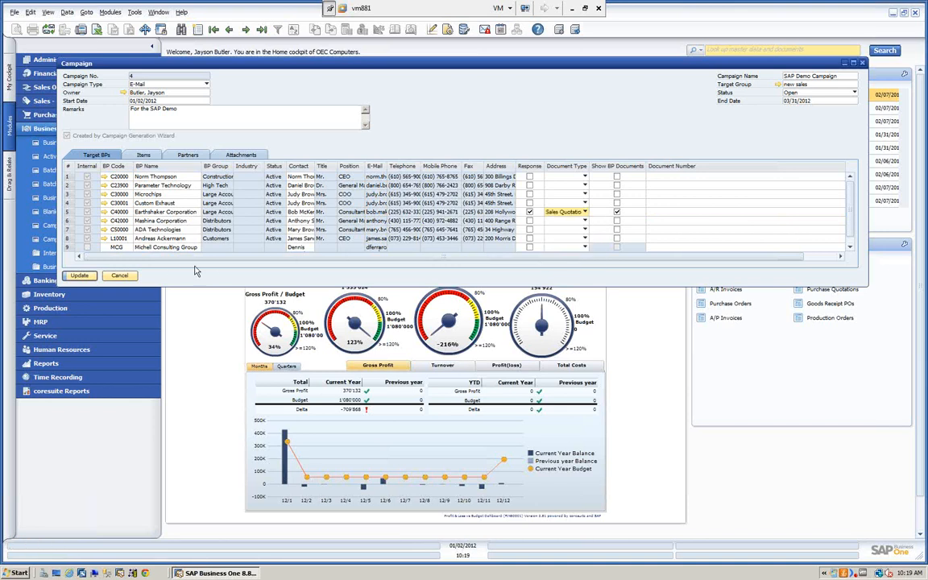
click(78, 275)
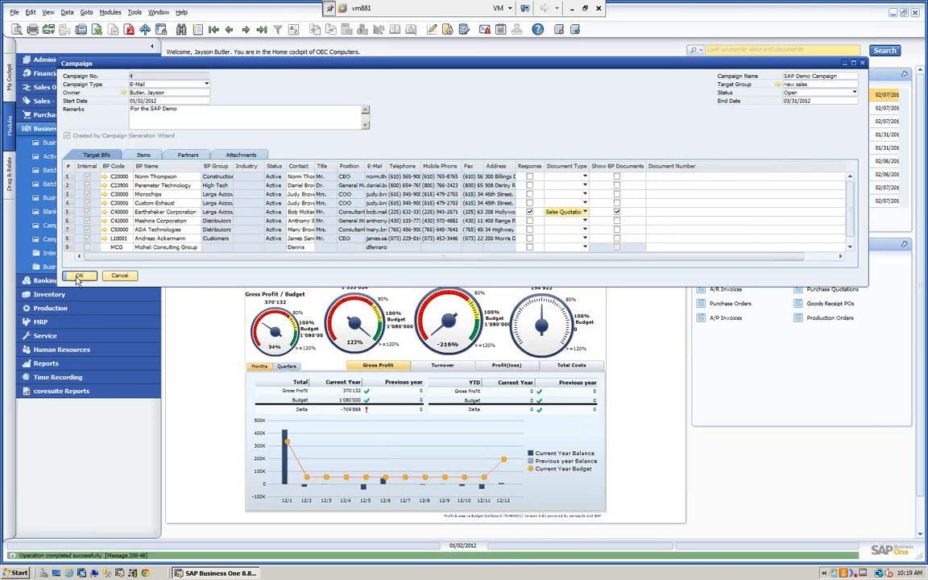
- Widen the E-Mail column and browse the sales quotations selectable as Earthshaker Corporation's document number, without choosing one
drag(311, 259, 433, 265)
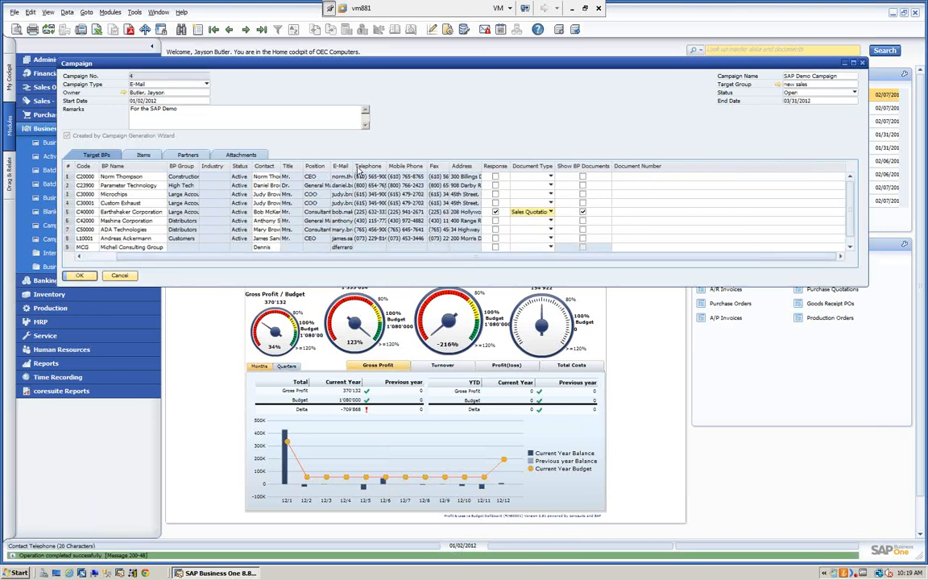
drag(355, 166, 416, 166)
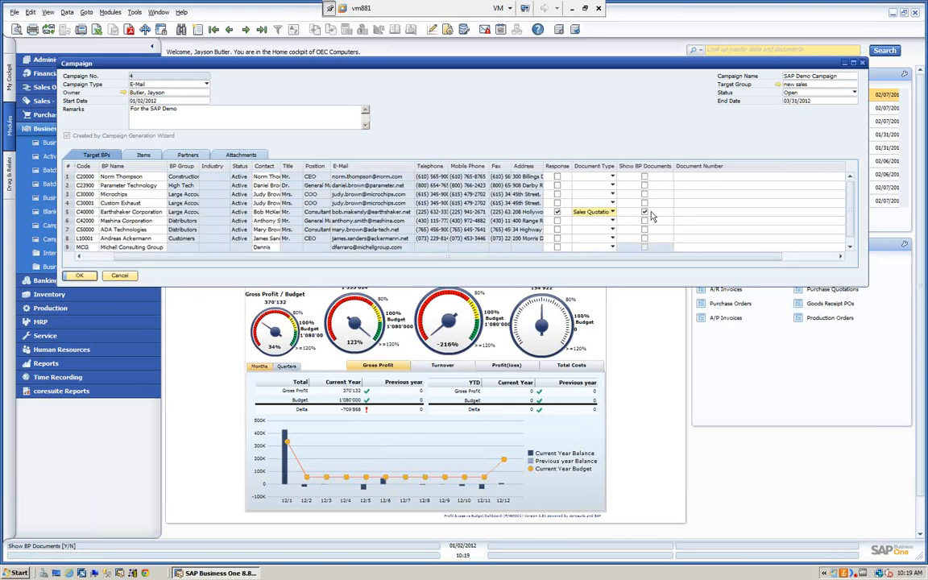
click(686, 212)
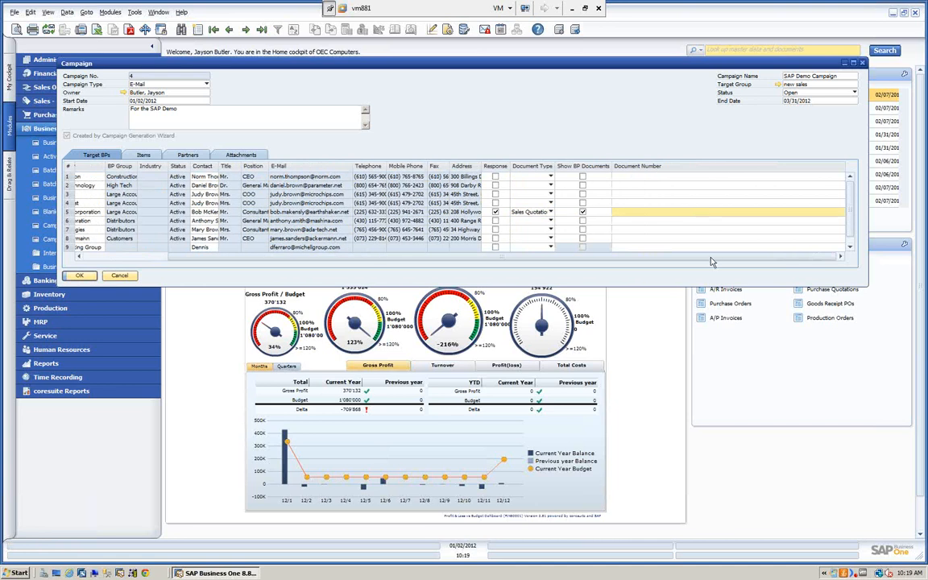
key(Tab)
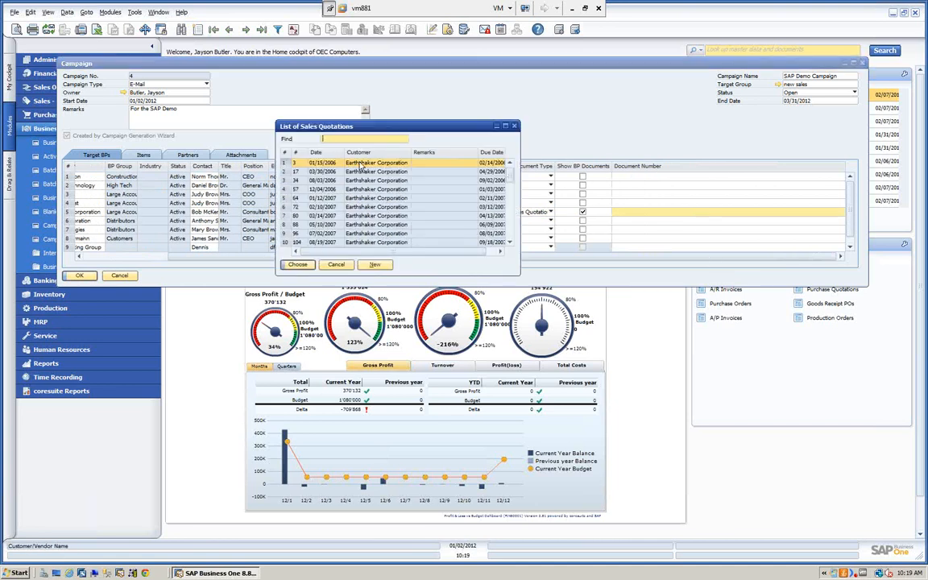
scroll(373, 226, down, 6)
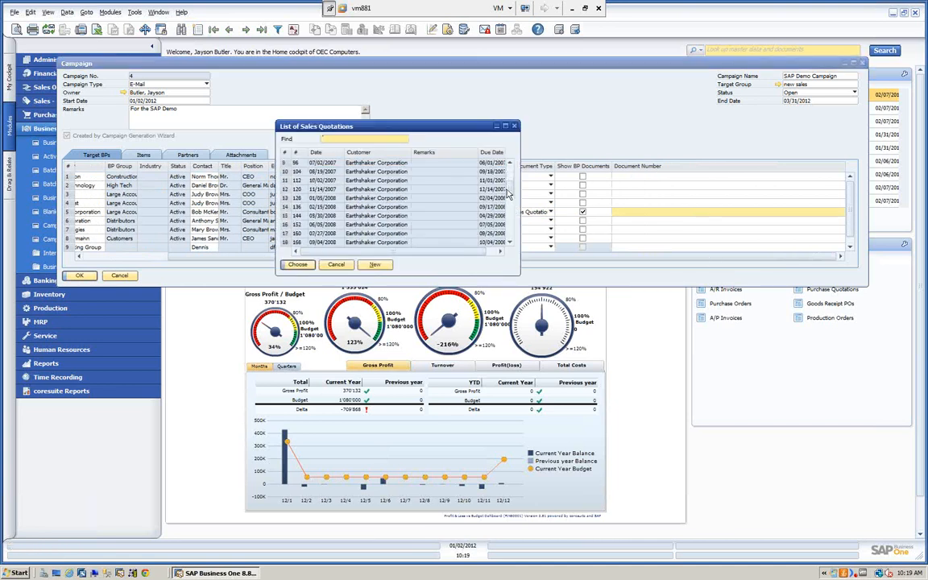
drag(511, 216, 512, 233)
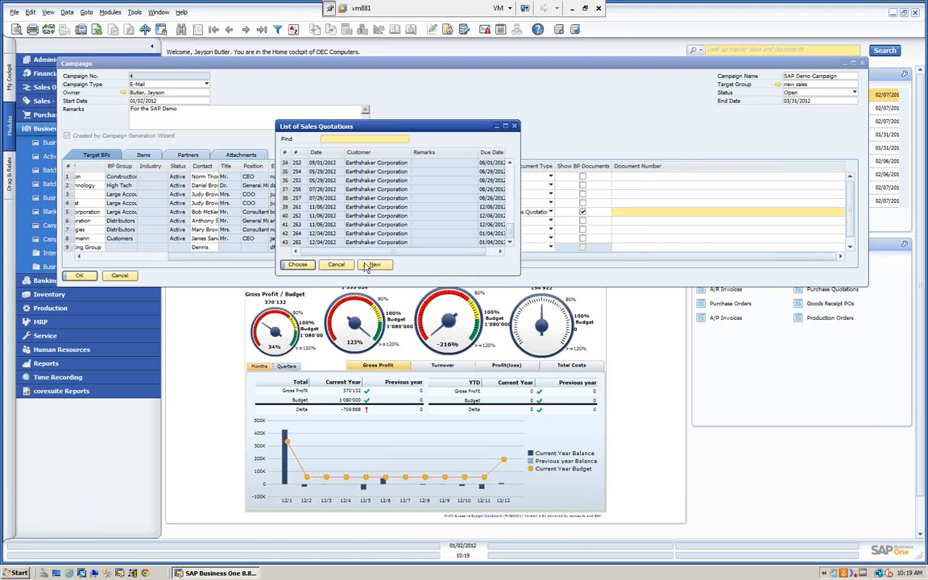
click(337, 265)
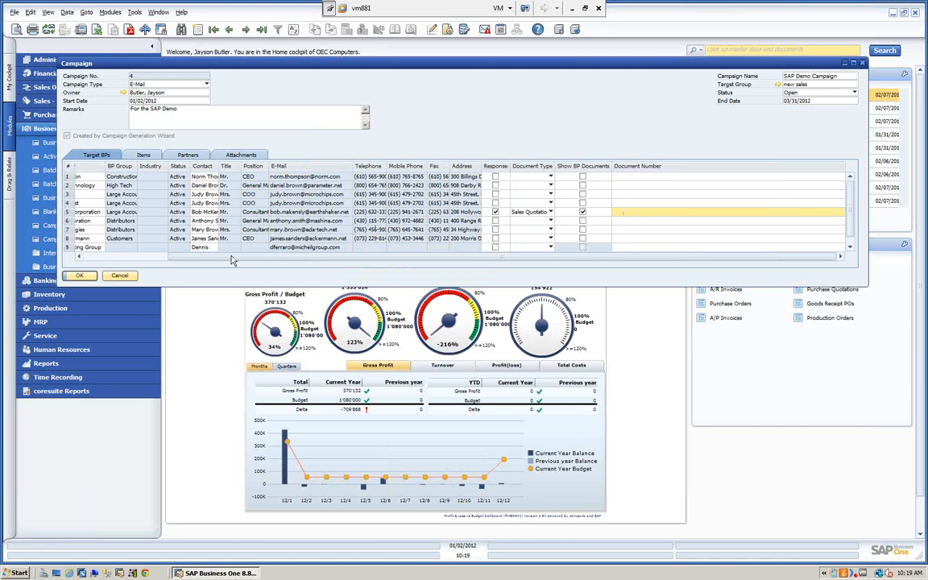
- Open Earthshaker Corporation's related activities from its master data and create a follow-up to its latest campaign activity
drag(232, 257, 142, 257)
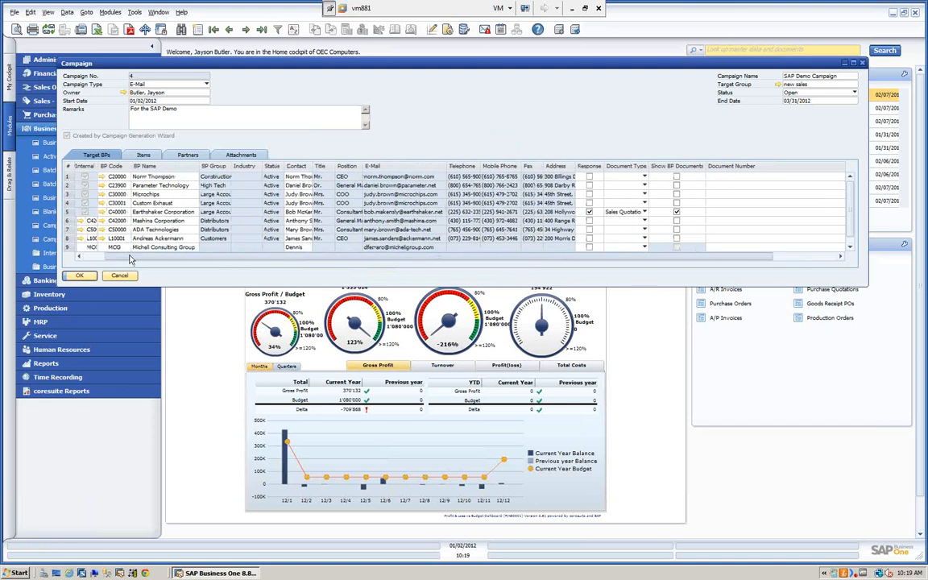
click(104, 213)
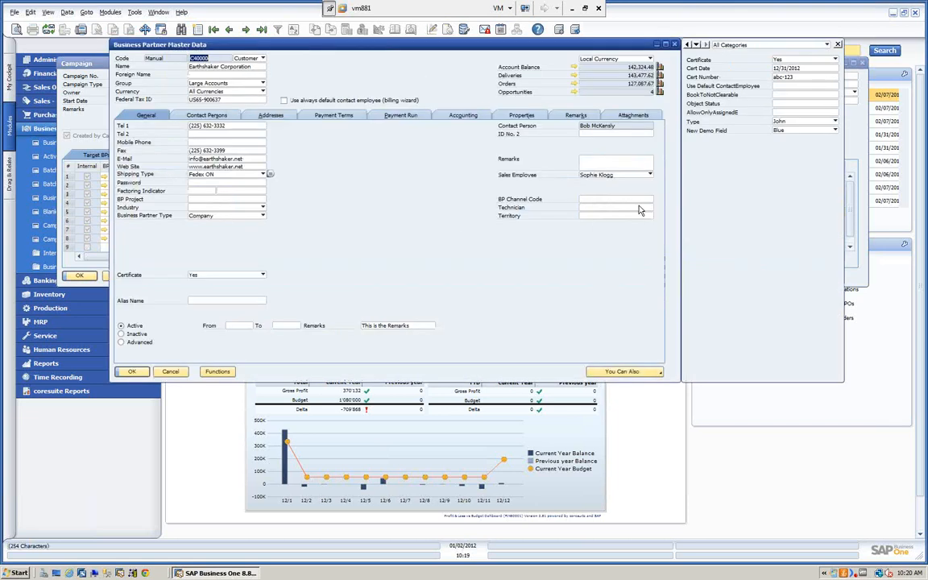
click(628, 373)
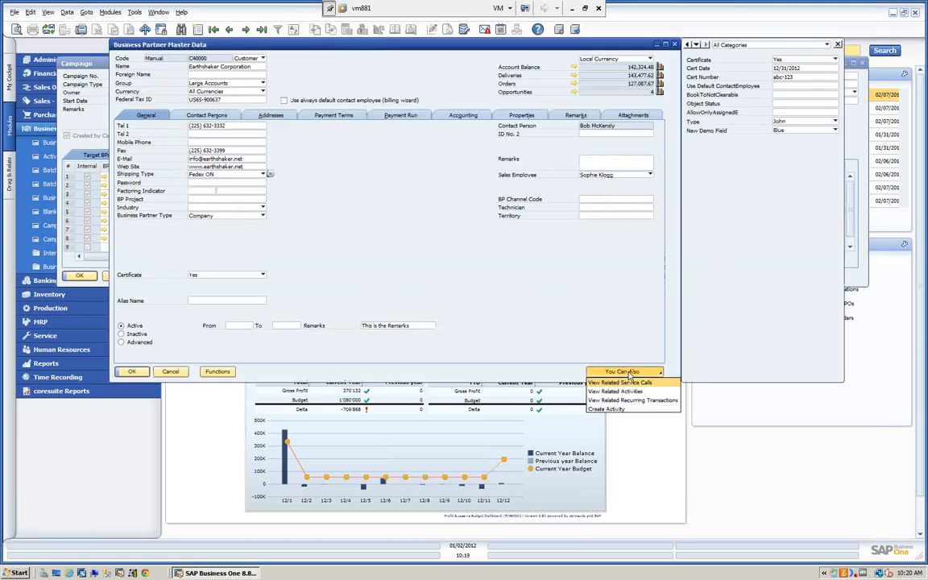
click(618, 391)
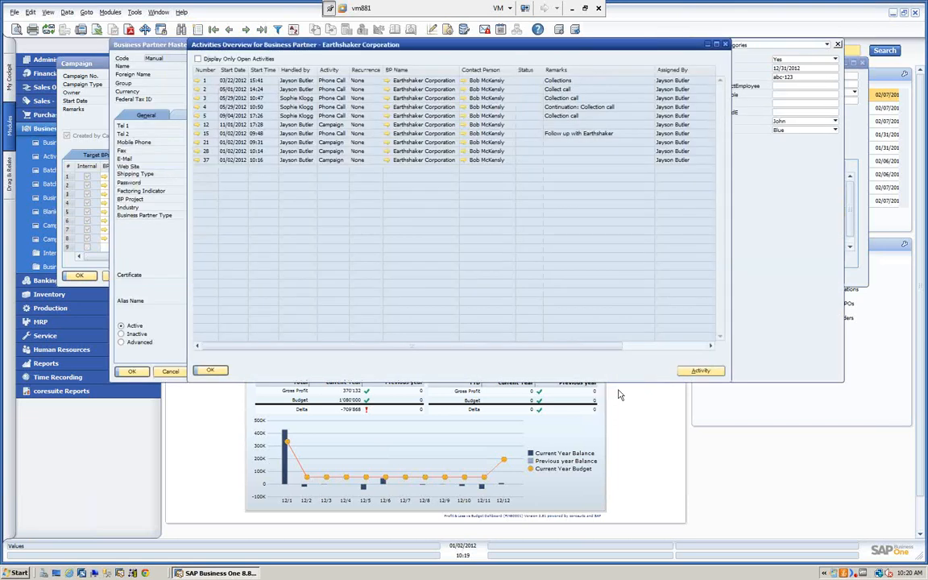
click(198, 160)
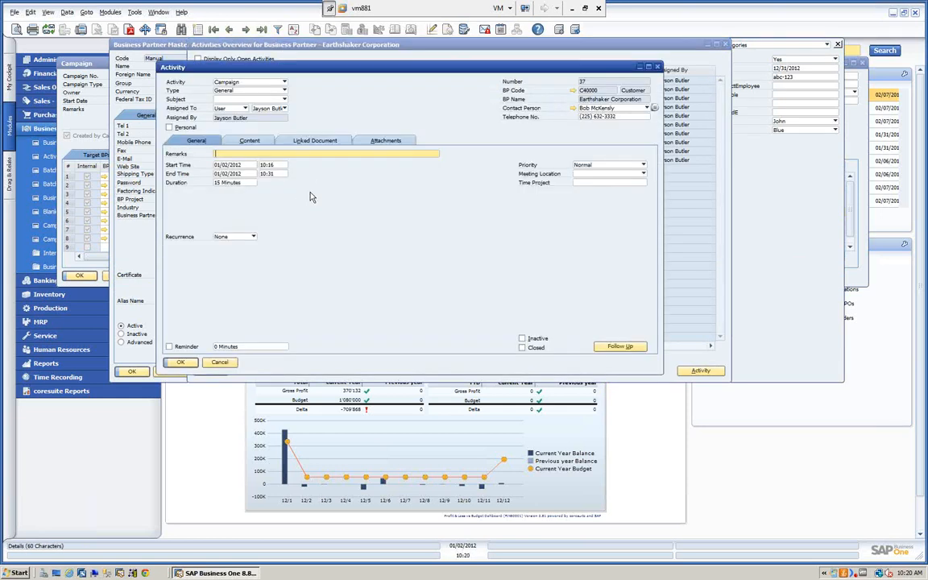
click(612, 347)
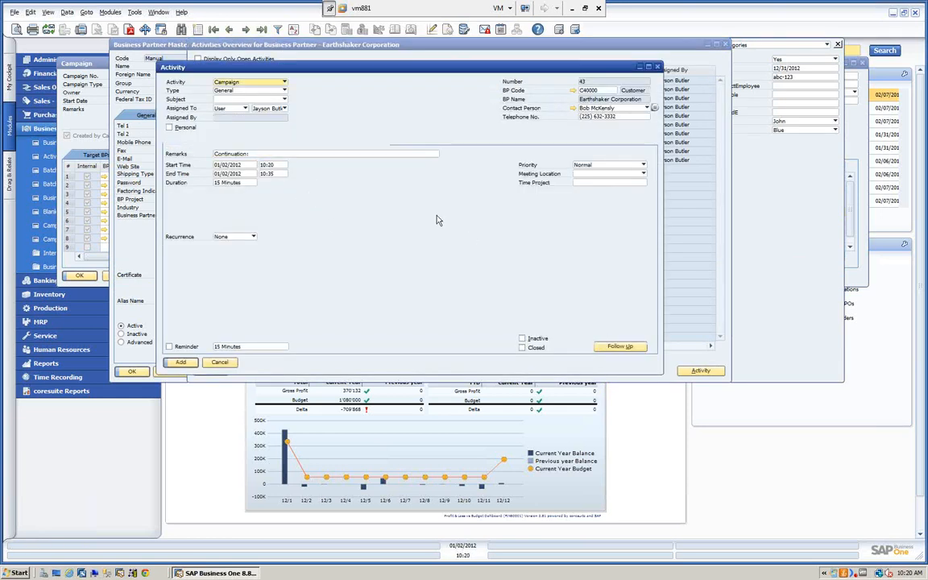
- Check the follow-up activity's remarks and enter "S" as its content
click(279, 154)
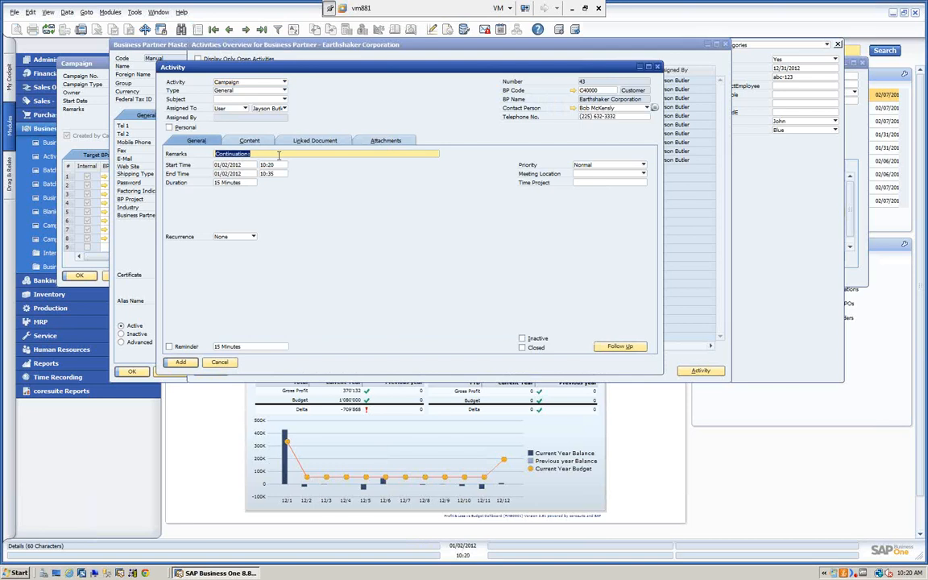
click(279, 154)
click(246, 141)
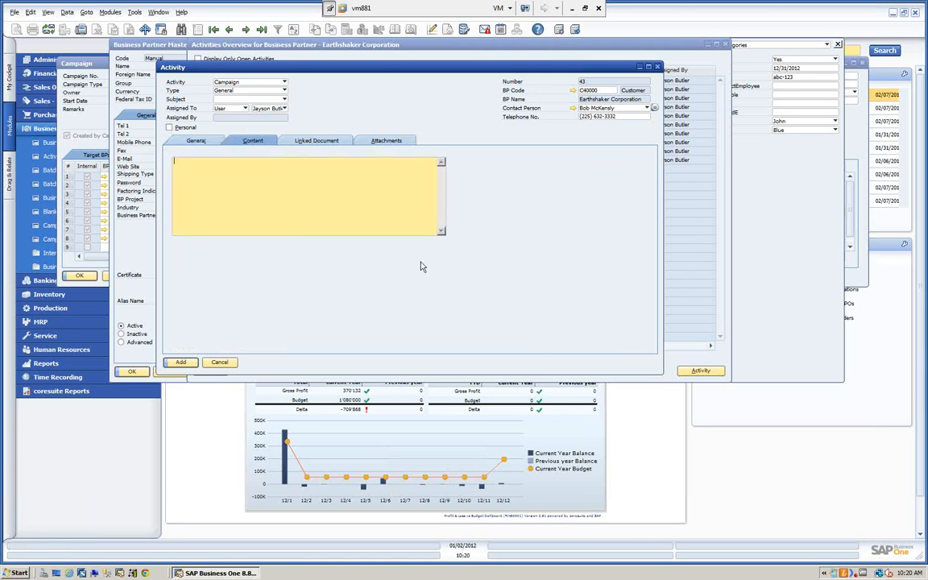
text(S)
- Try to add the follow-up activity with Sales Quotations as its linked document type and no document number
click(312, 141)
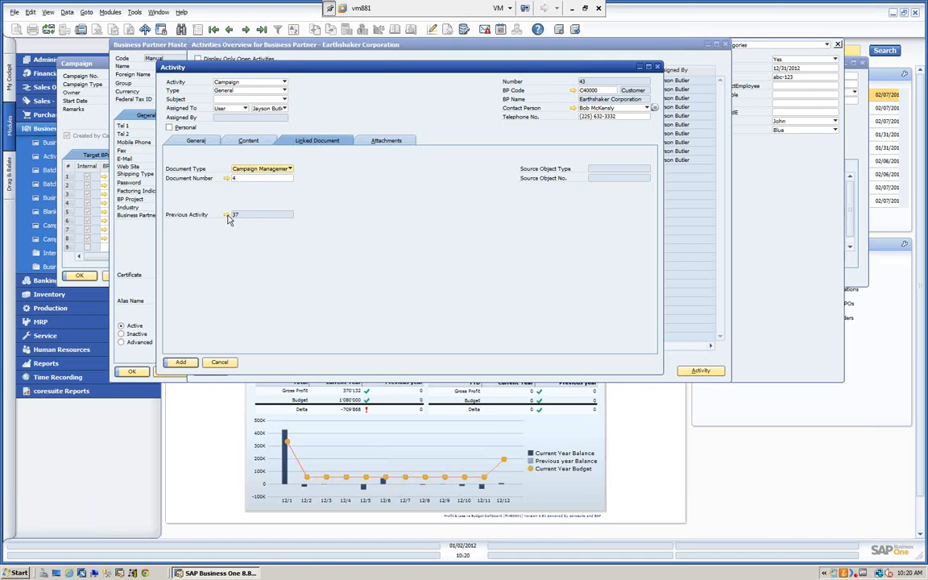
click(287, 172)
click(255, 184)
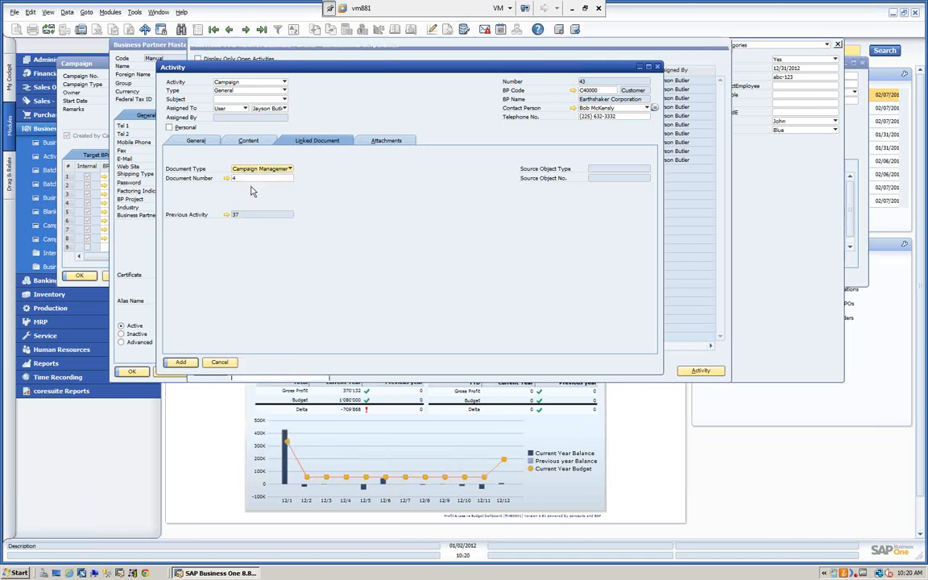
click(254, 181)
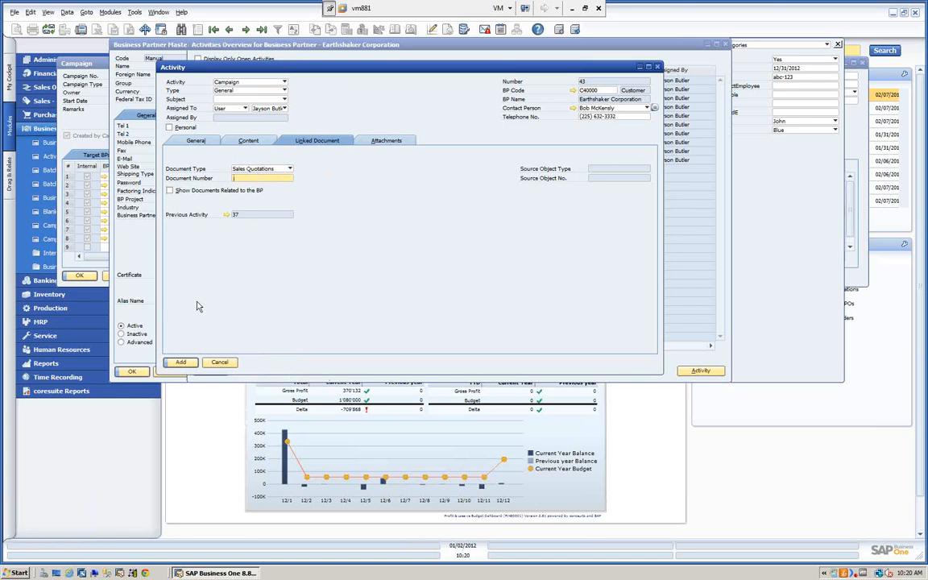
click(179, 363)
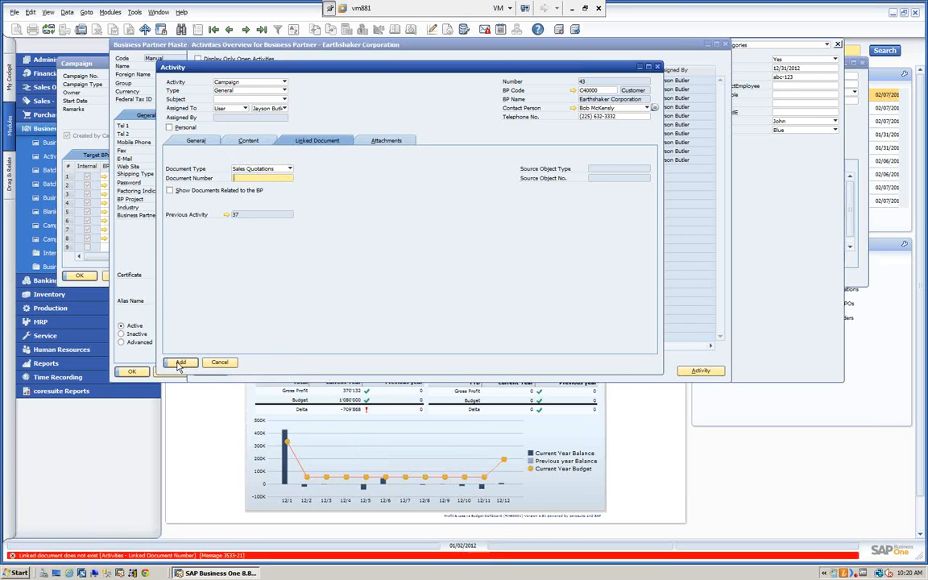
- Clear the follow-up's linked document type, add the activity and close everything back to the campaign record
click(263, 169)
click(263, 180)
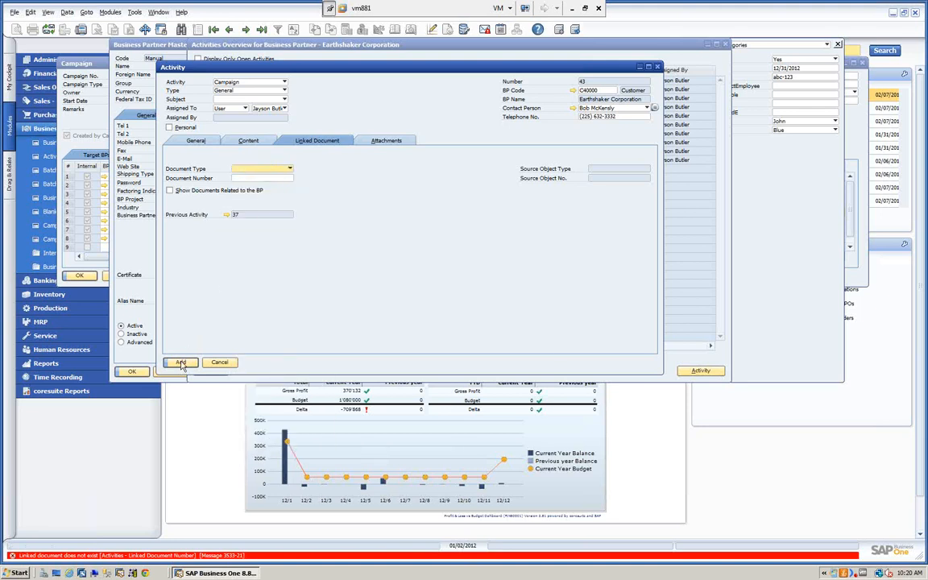
click(181, 363)
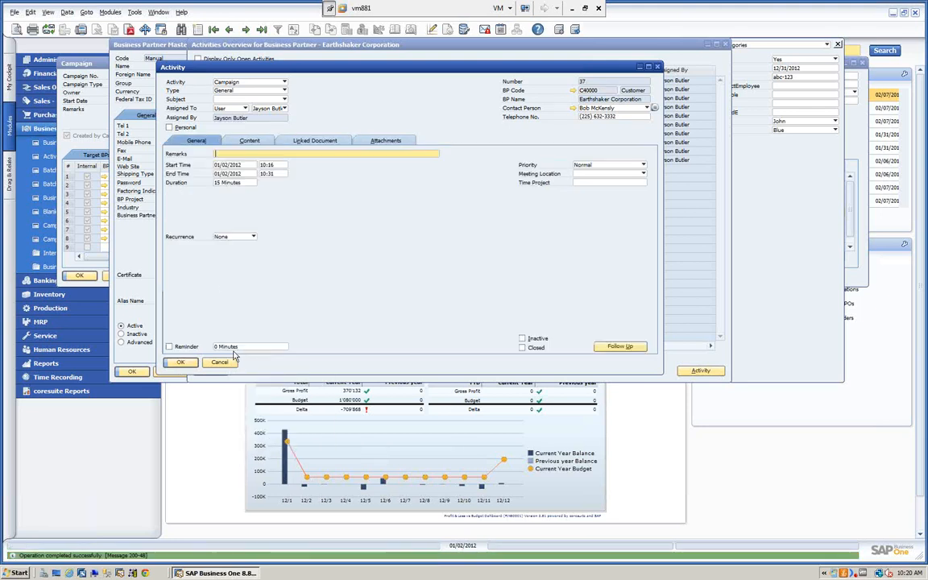
click(180, 362)
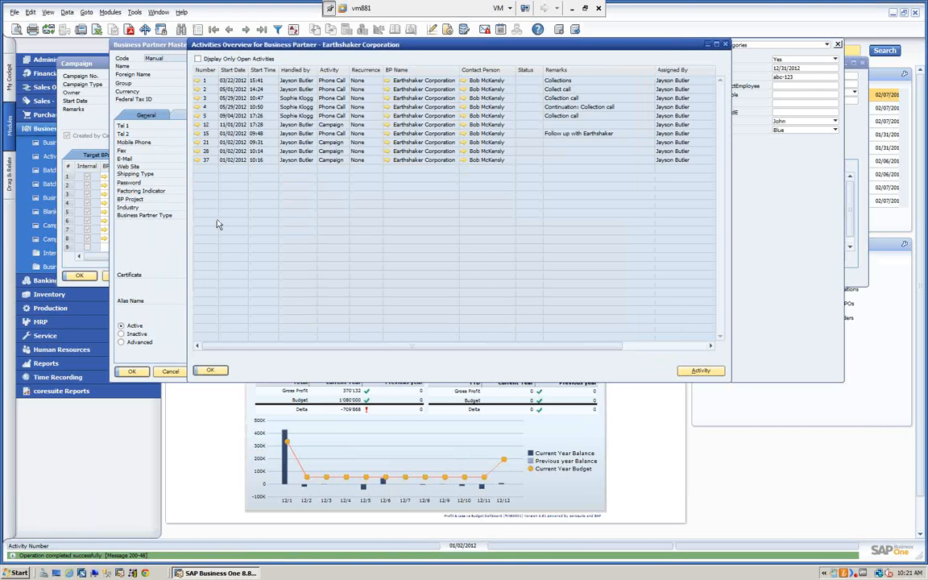
click(210, 371)
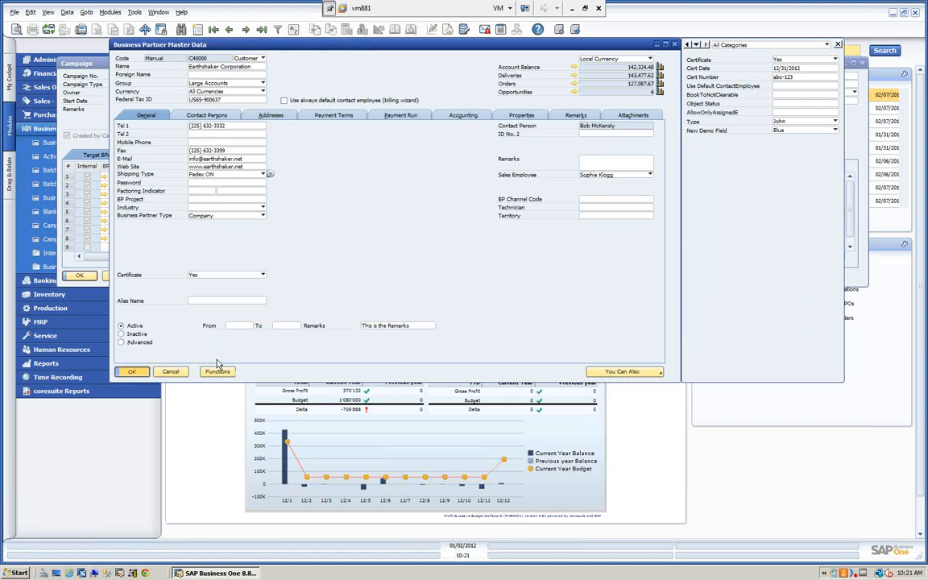
key(Escape)
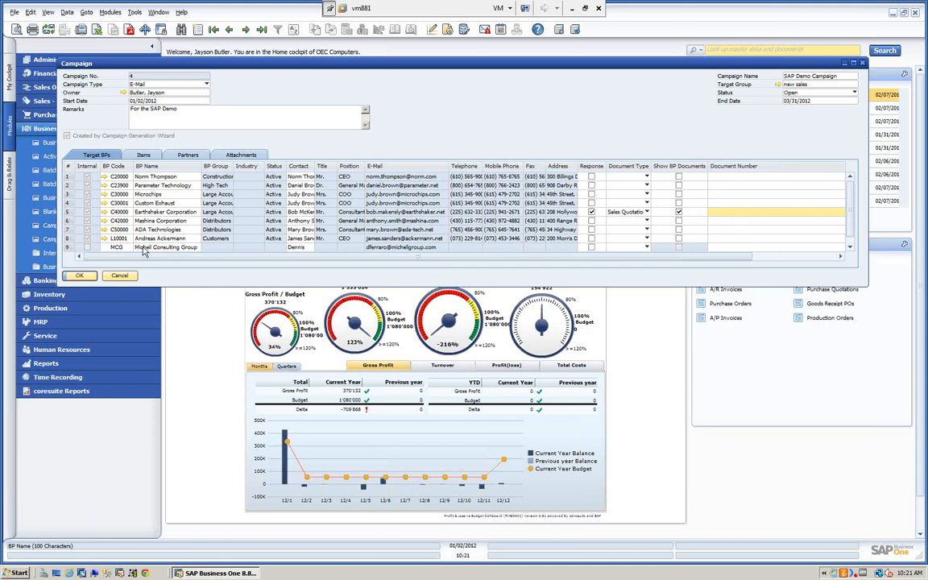
- Mark a response for the external partner MCG, update the campaign and close it
click(114, 249)
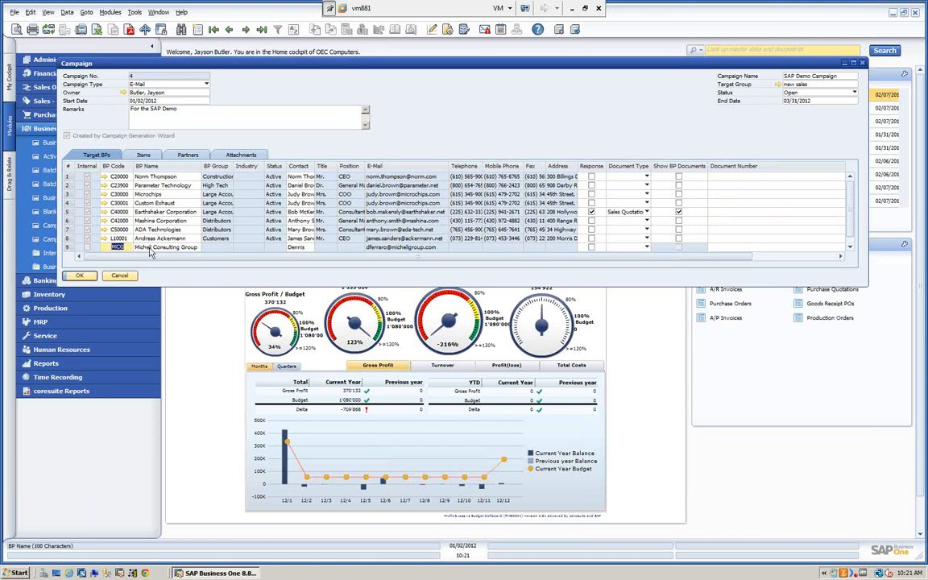
click(591, 248)
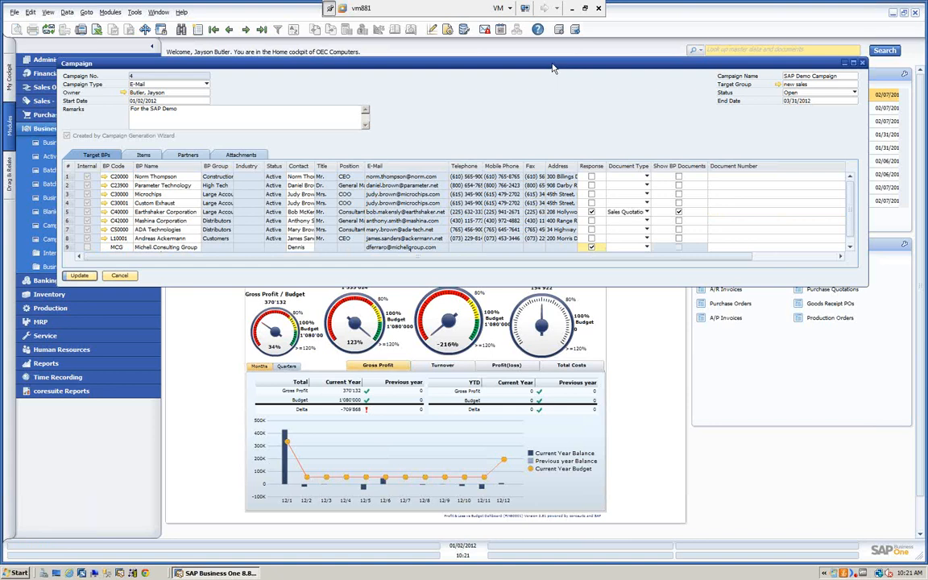
drag(497, 63, 482, 56)
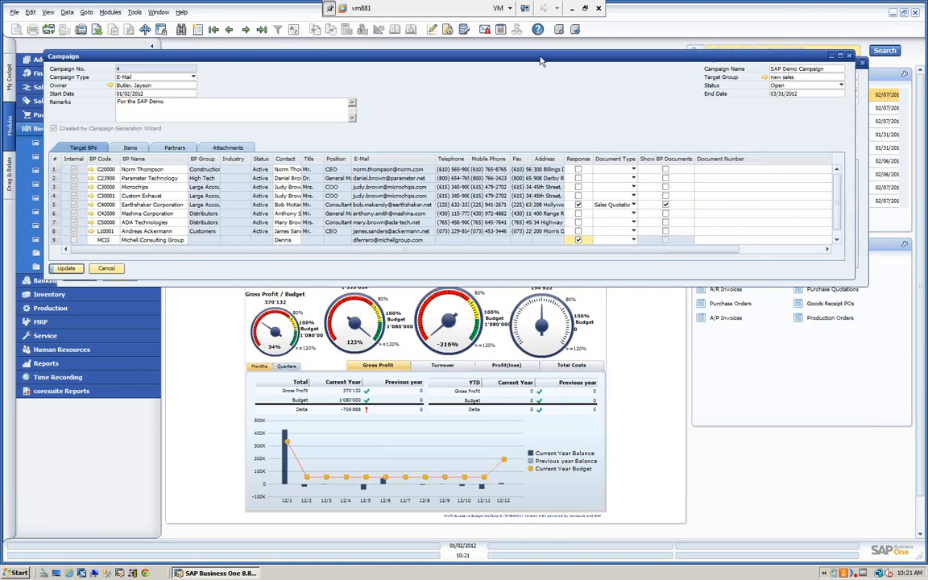
click(701, 205)
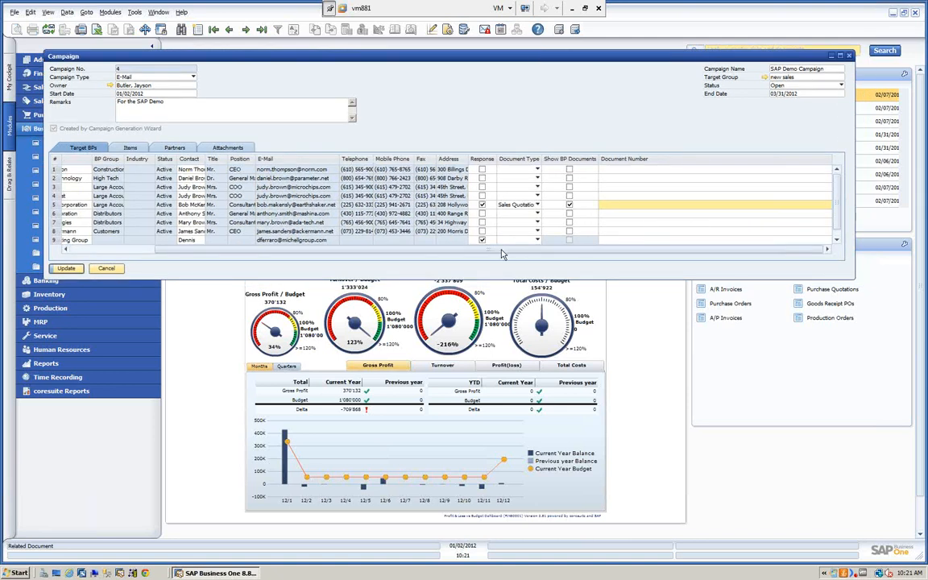
click(66, 268)
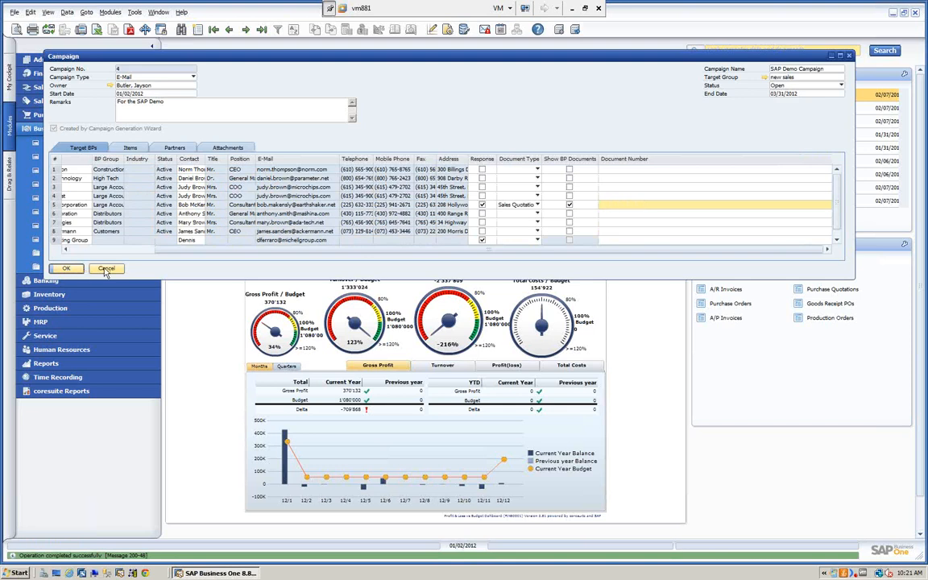
click(67, 269)
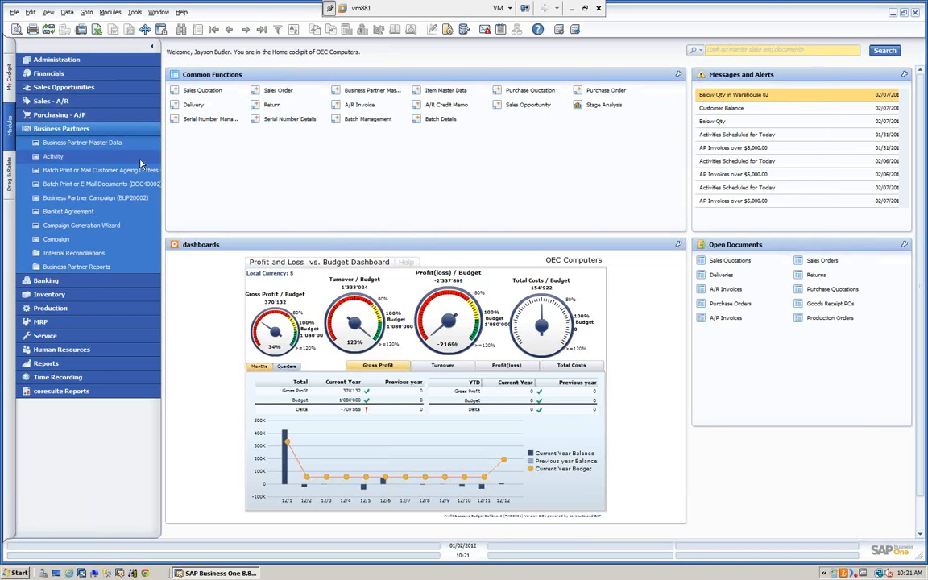
- Open the business partner target group setup and show the members of the "new sales" group
click(83, 130)
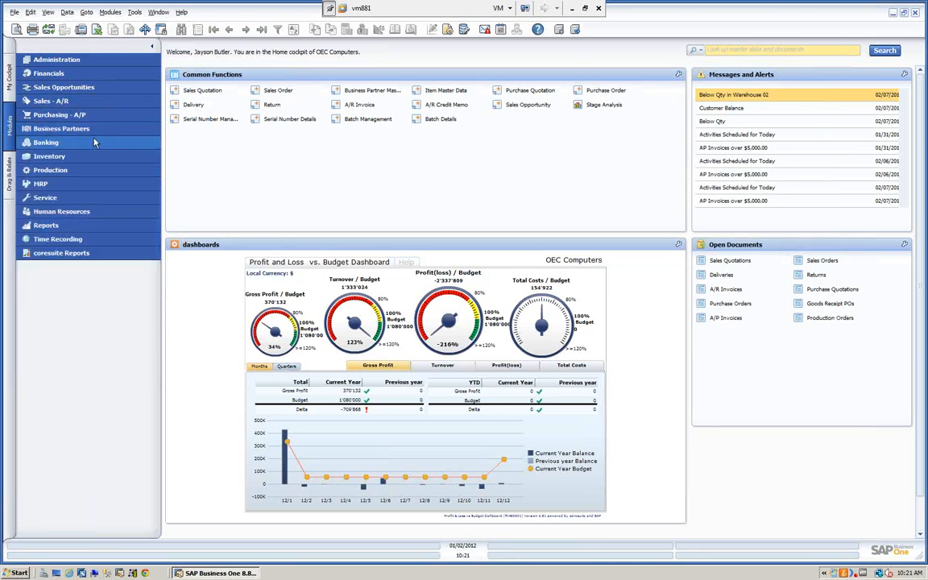
click(72, 63)
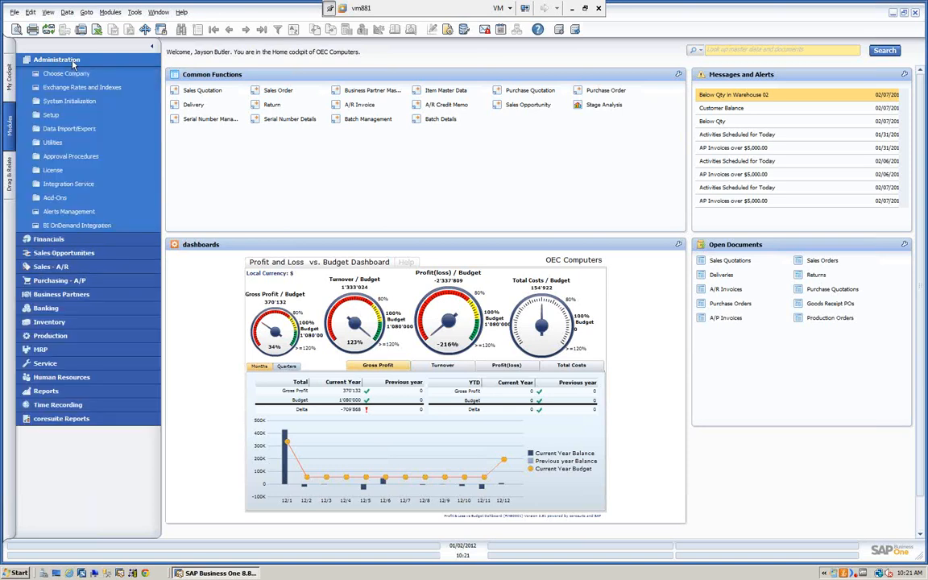
click(51, 115)
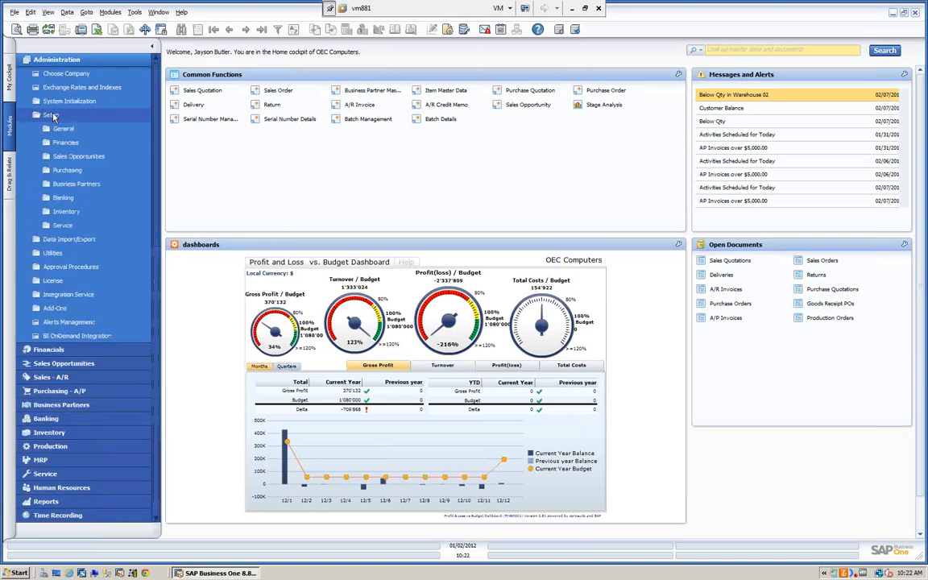
click(79, 185)
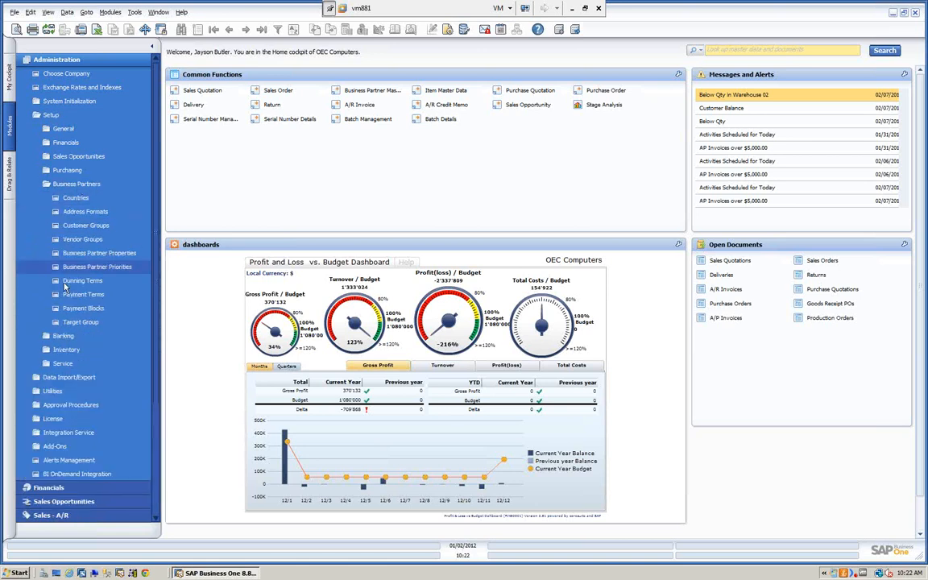
click(81, 321)
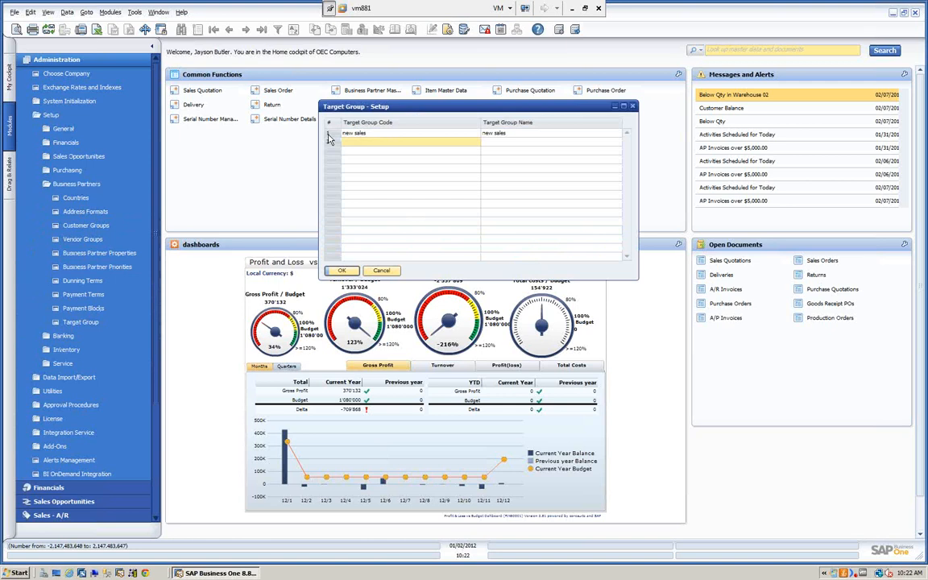
double_click(329, 135)
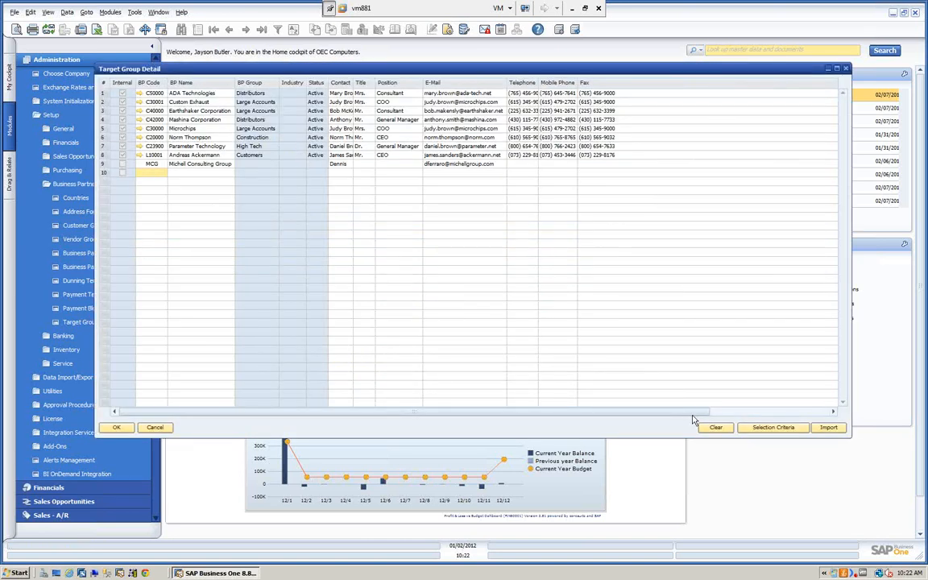
- Examine the Excel import column mapping for the target group, then close the setup without importing anything
click(837, 428)
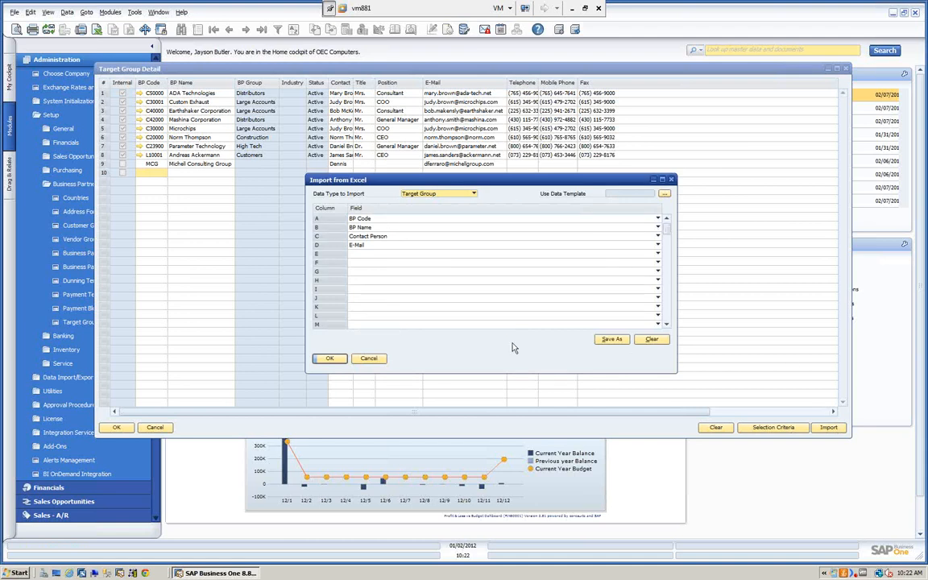
click(370, 360)
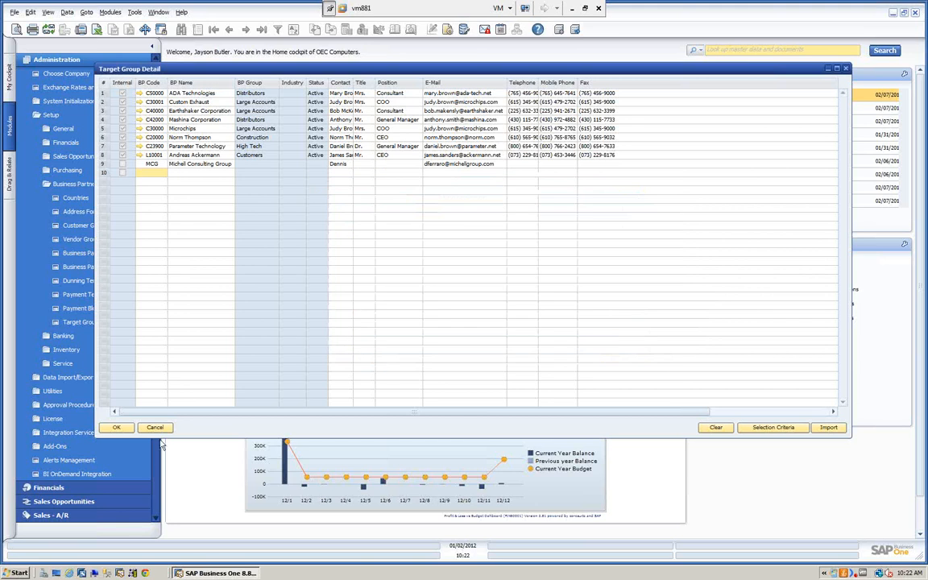
click(116, 427)
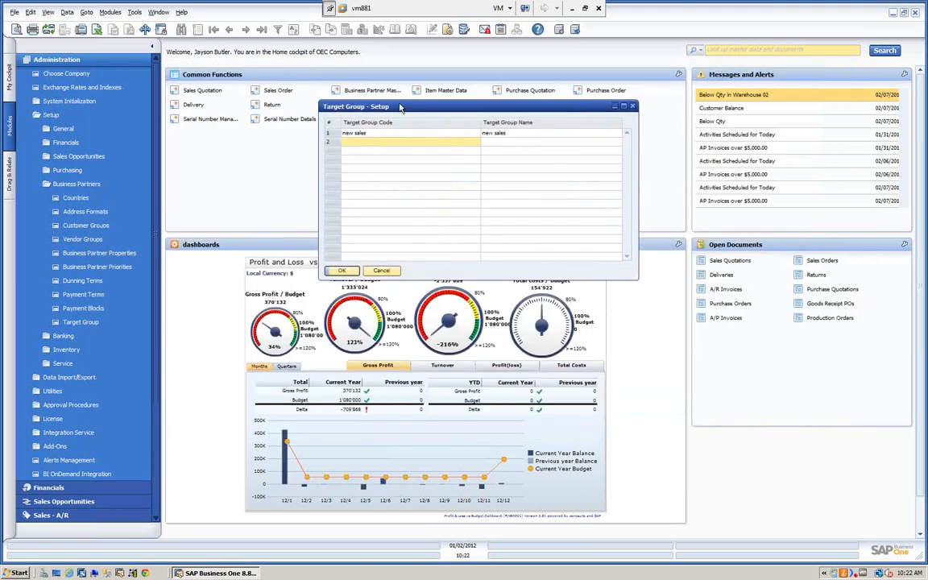
click(341, 271)
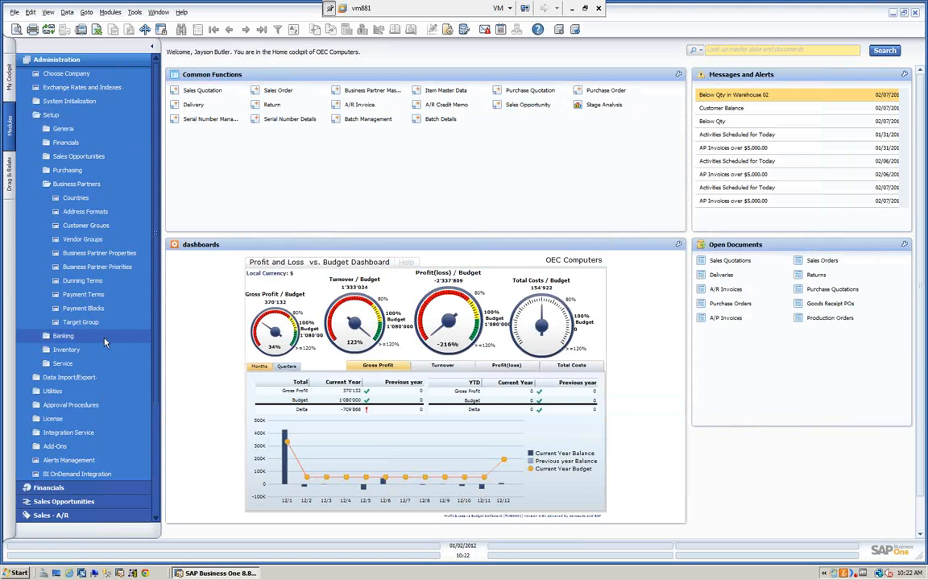
- Review the existing campaigns offered as a basis in the Campaign Generation Wizard, select campaign 4, then cancel the wizard
click(57, 59)
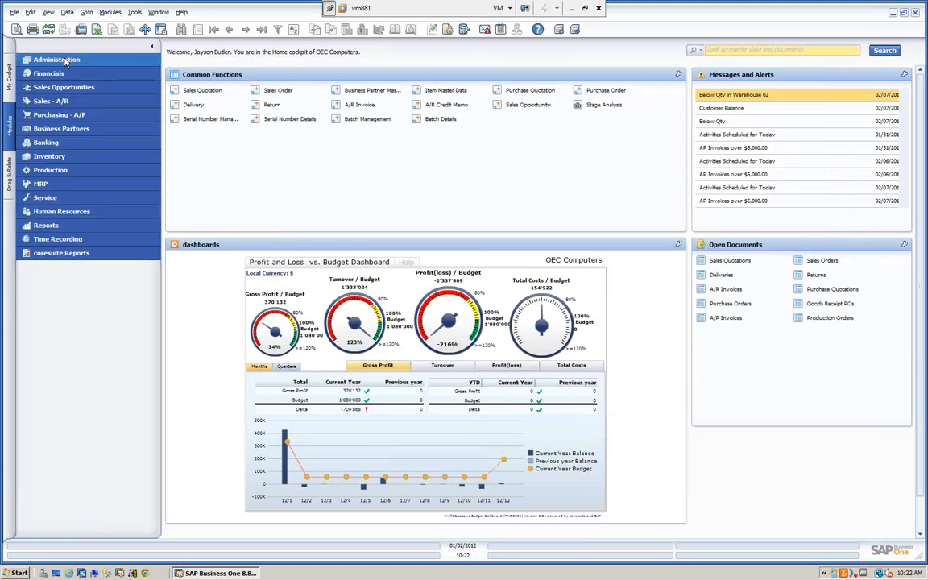
click(82, 133)
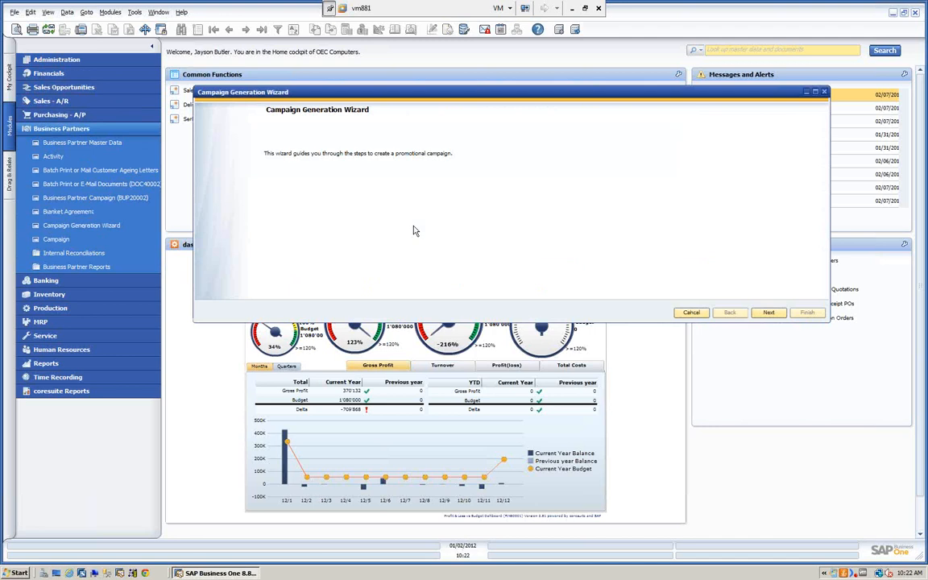
drag(311, 100, 294, 87)
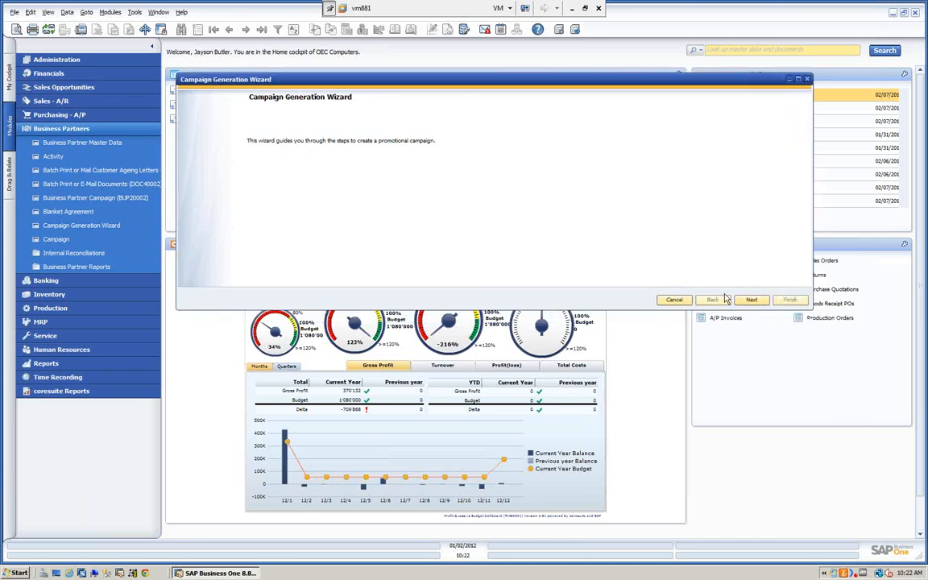
click(752, 301)
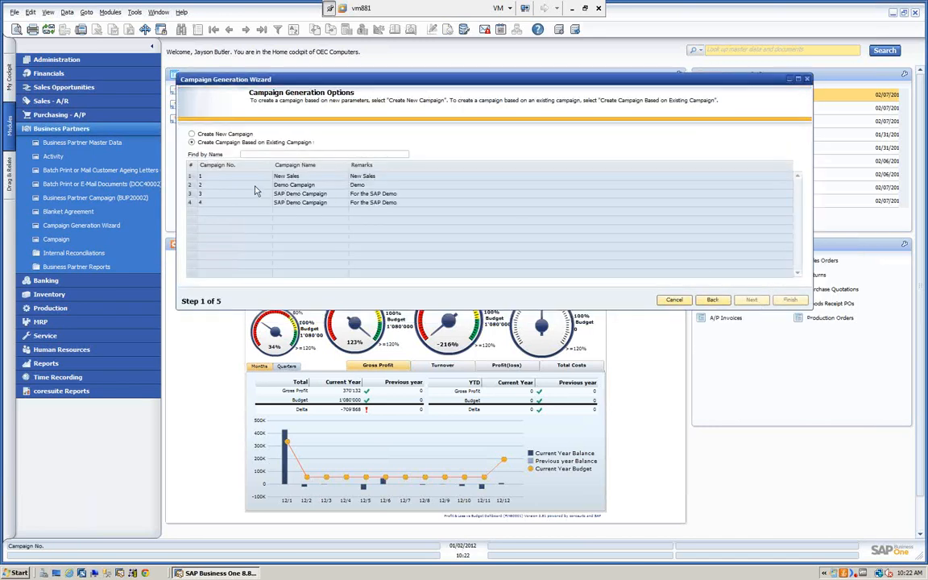
click(285, 203)
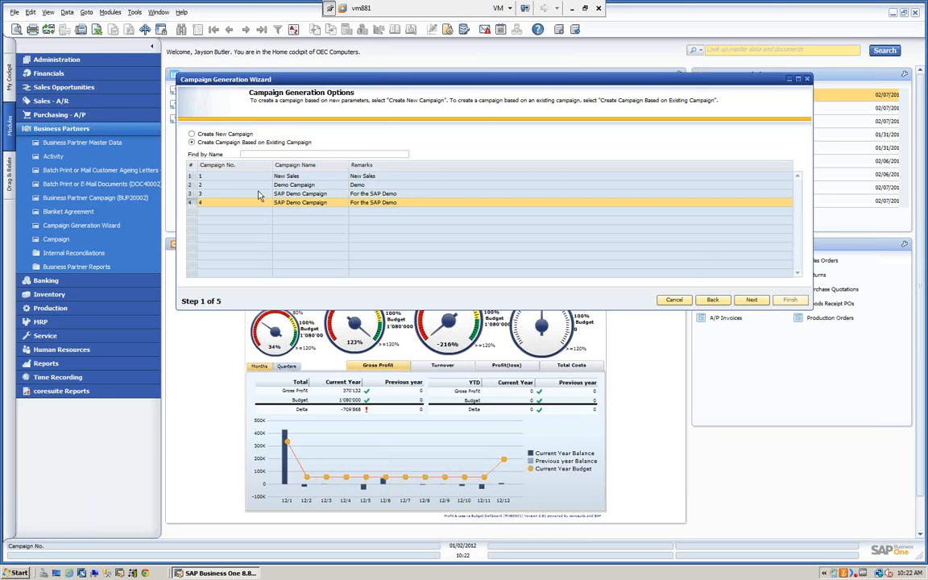
click(675, 300)
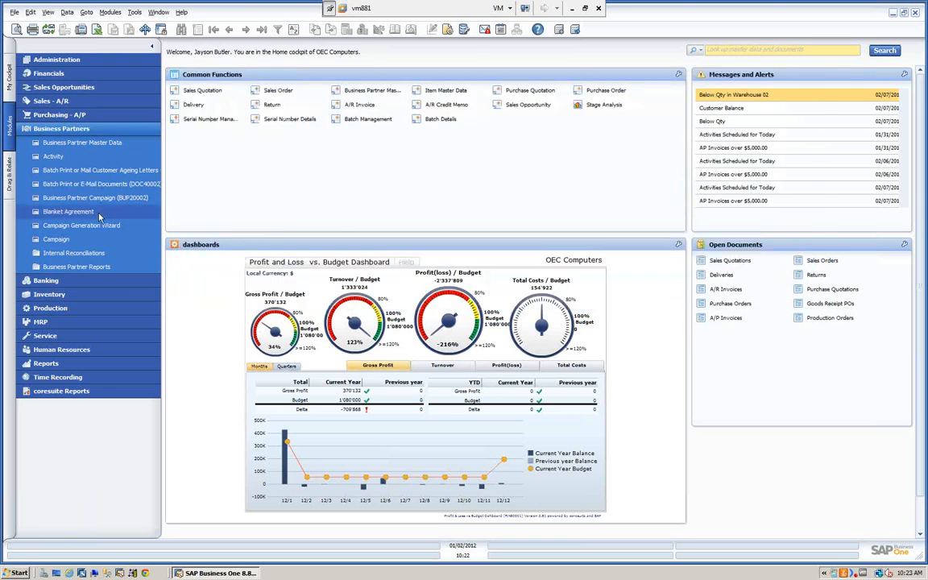
- Open the record of SAP Demo Campaign no. 4, highlight the Earthshaker Corporation row and enlarge the window to show all target partners
click(56, 240)
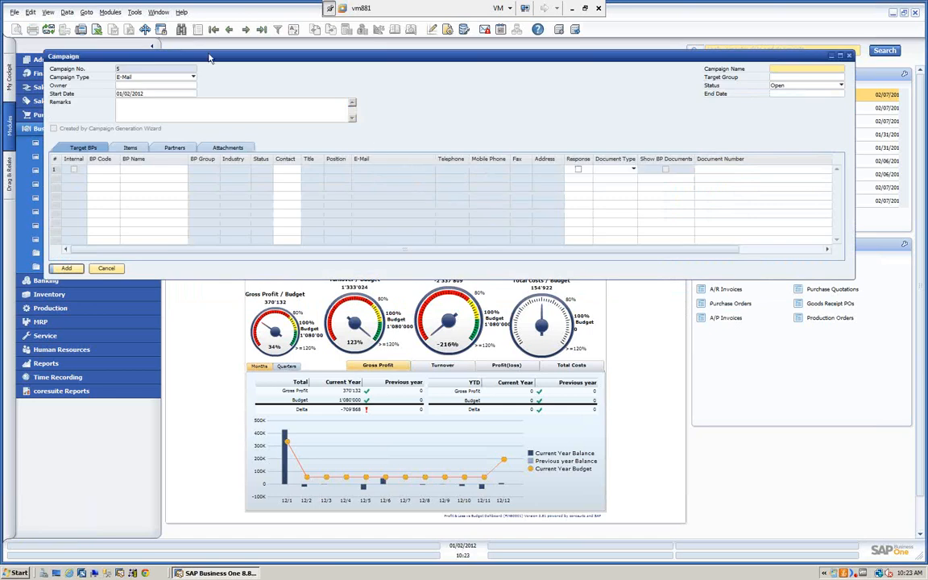
click(262, 32)
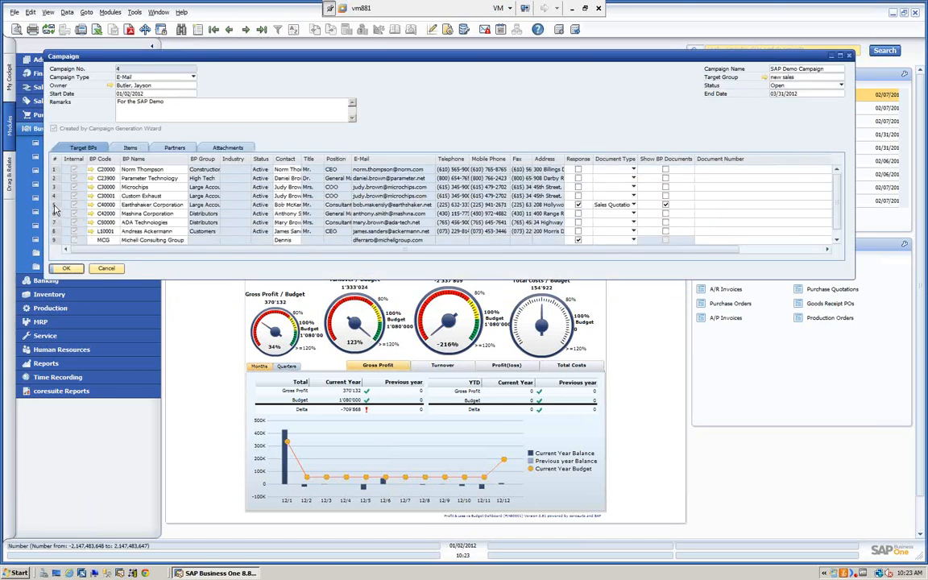
click(54, 206)
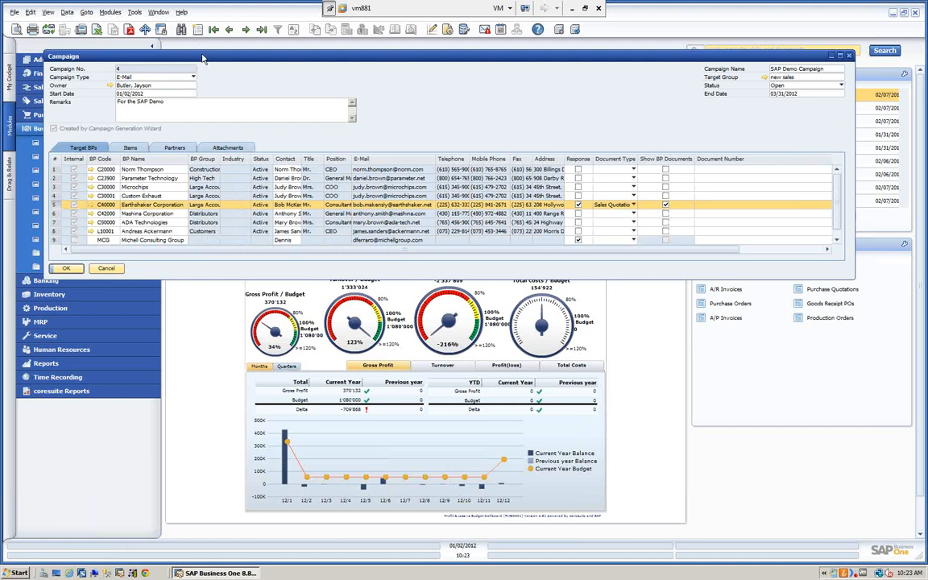
drag(204, 57, 199, 48)
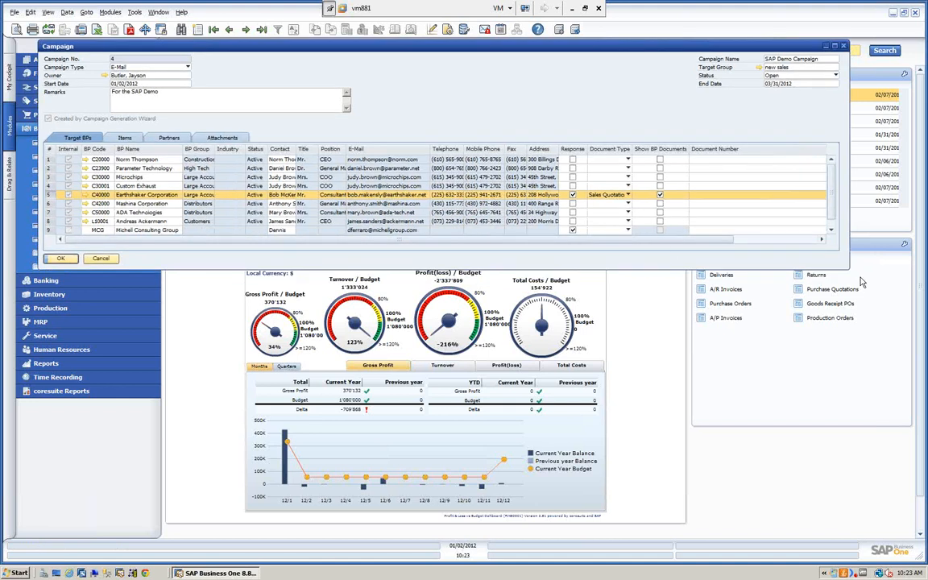
drag(848, 268, 834, 379)
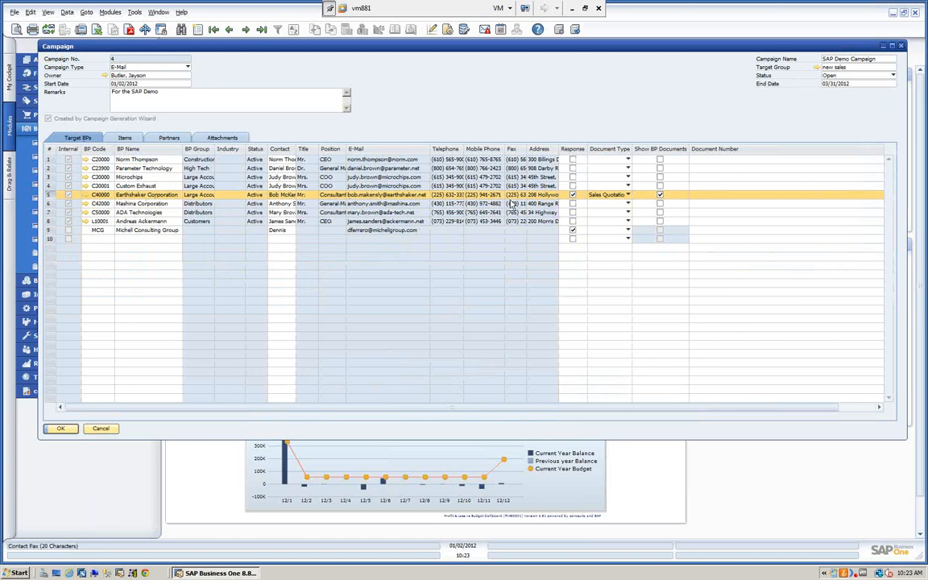
- Review the campaign's items and partners, open the setup for defining partners and cancel it without adding any
click(125, 139)
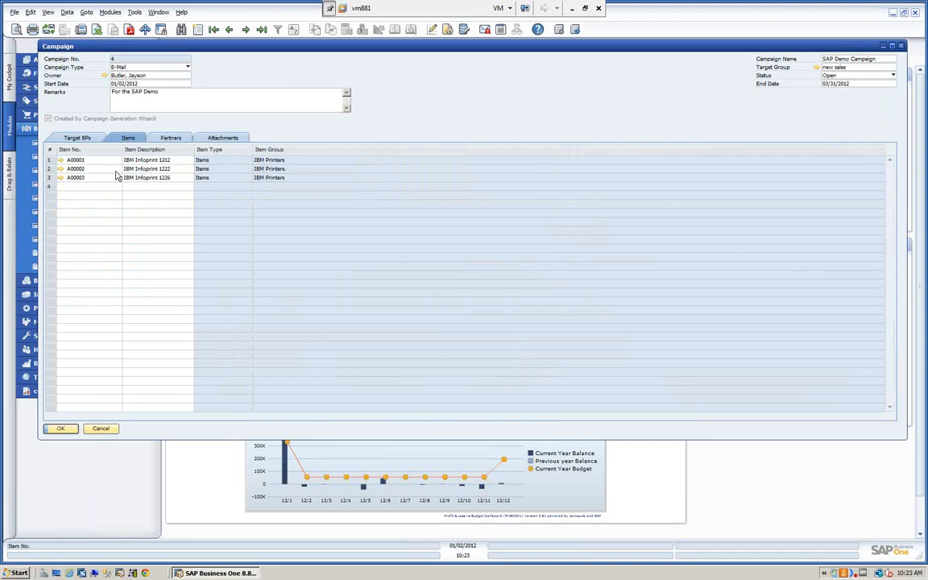
click(94, 186)
click(171, 138)
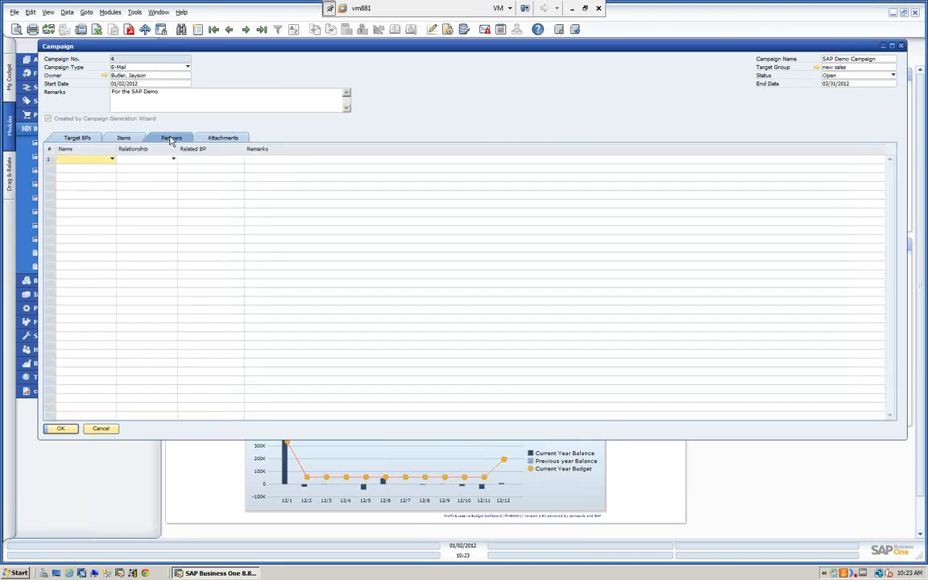
click(112, 159)
click(86, 179)
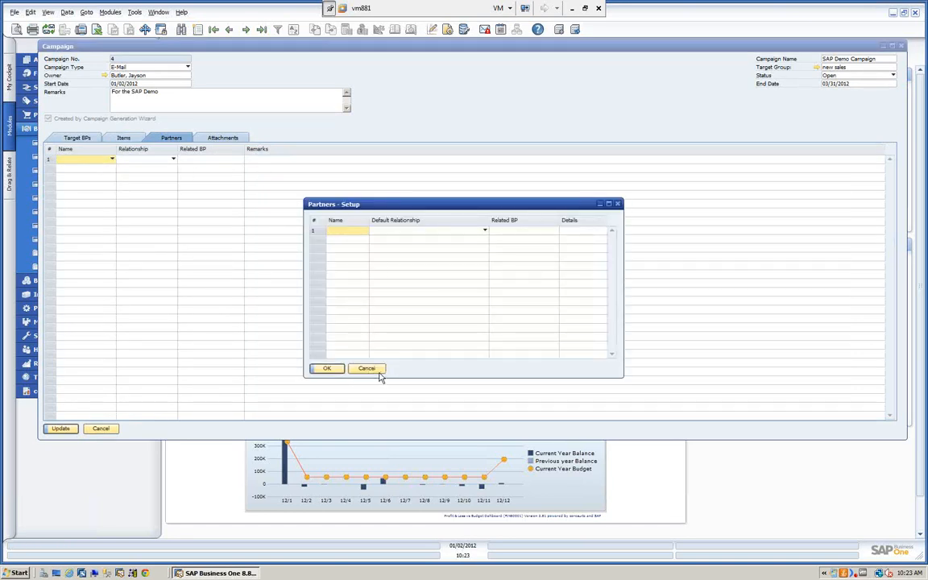
click(366, 369)
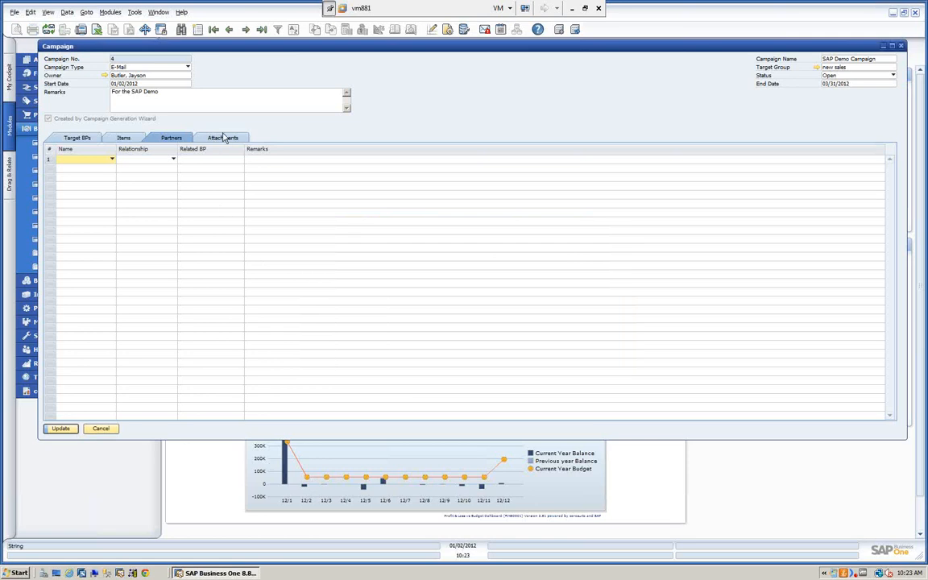
- Attach Purchase Quotation_45.pdf from the Backups folder to the campaign and update the record
click(224, 139)
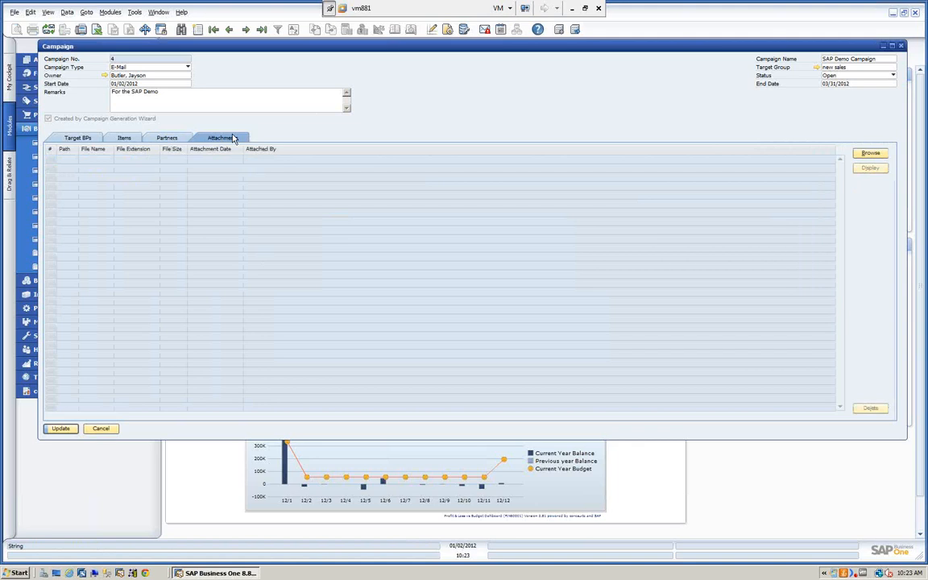
click(873, 155)
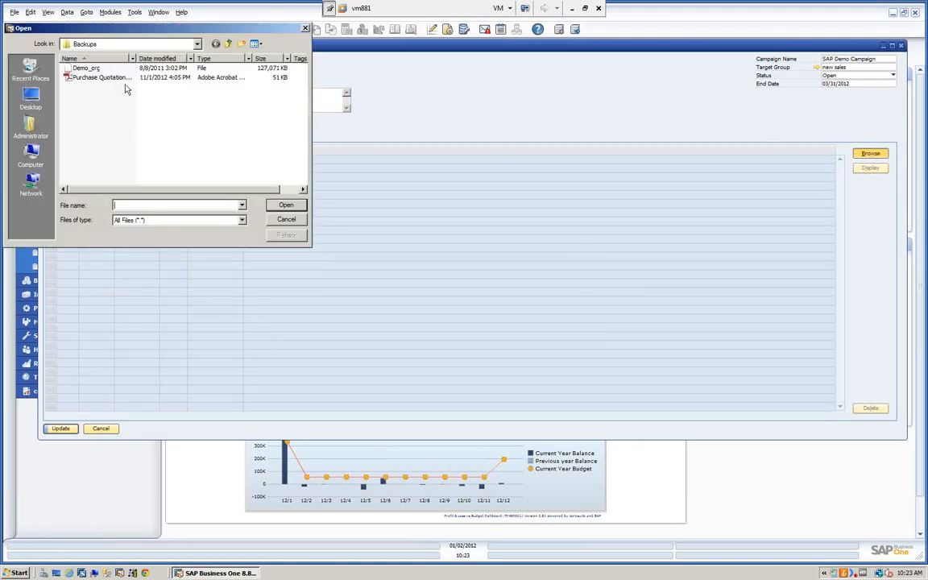
click(98, 78)
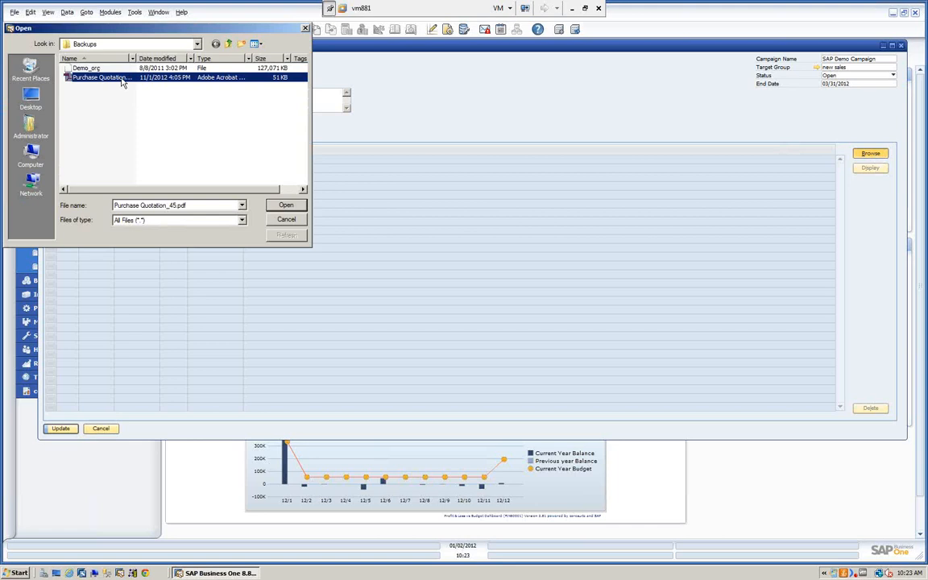
click(287, 206)
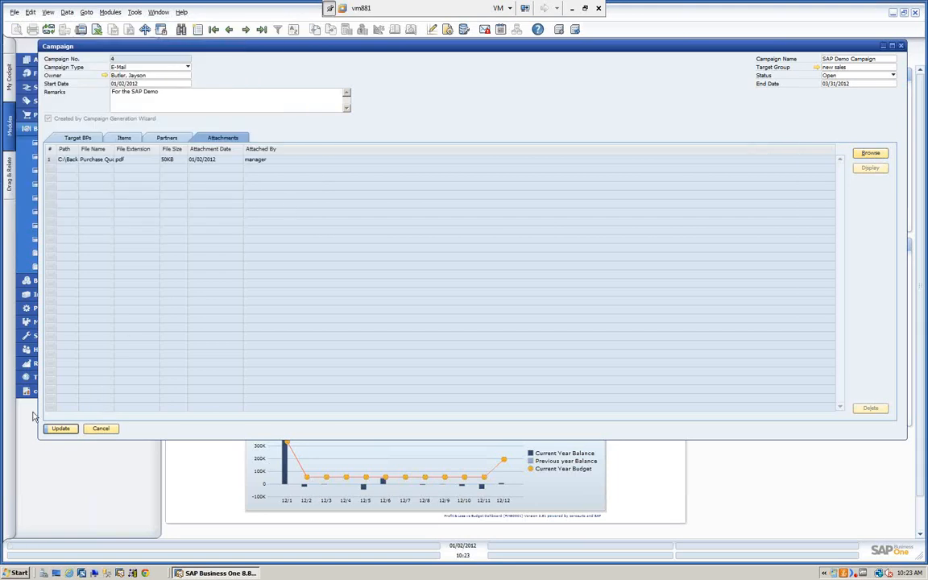
click(61, 428)
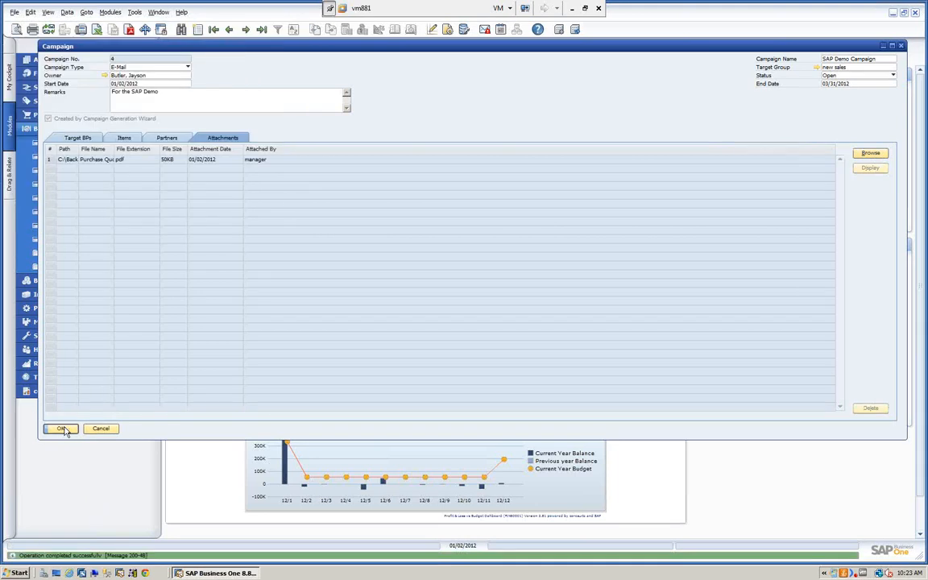
- Widen the attachment's path column, display the attached purchase quotation PDF and close it again
drag(78, 150, 92, 150)
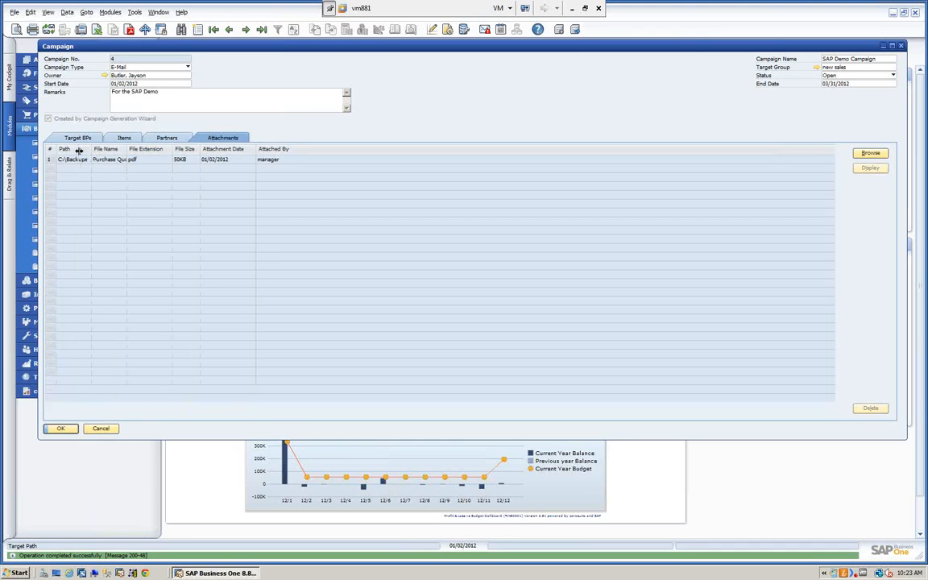
click(50, 161)
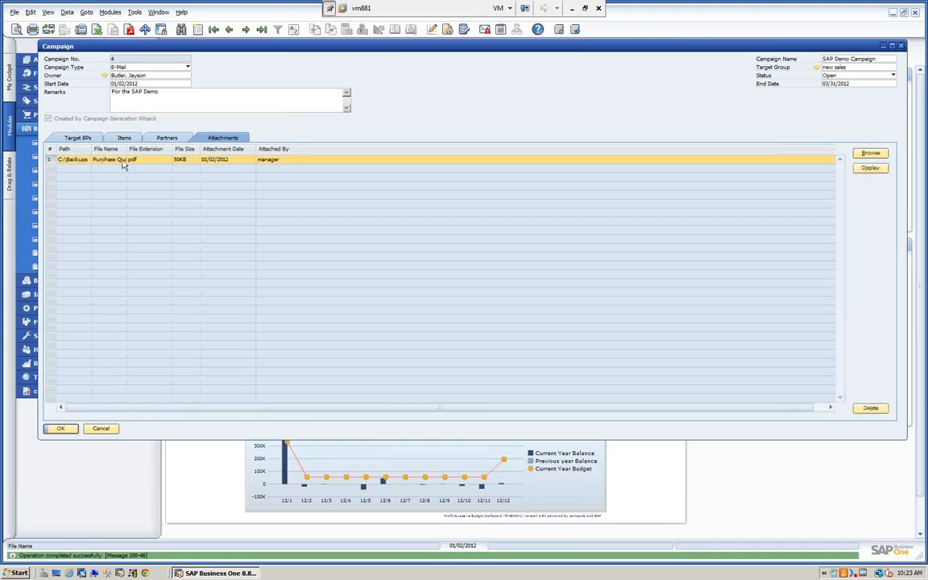
click(871, 169)
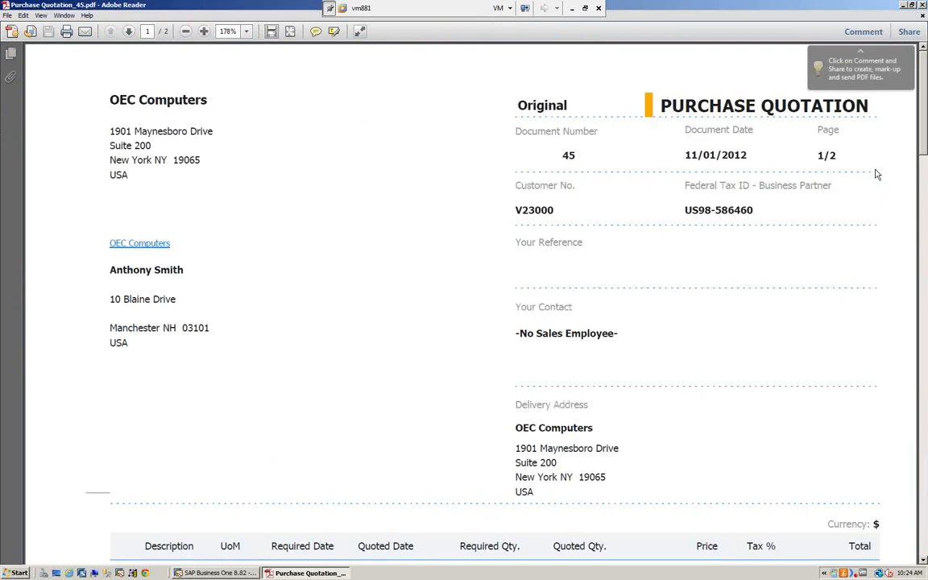
click(923, 6)
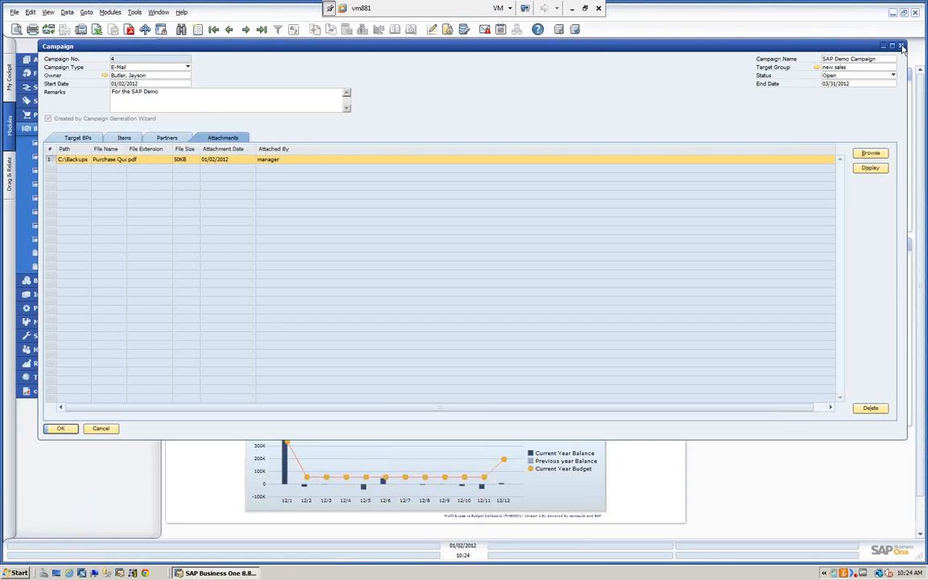
- Open Earthshaker Corporation's master data from the campaign's target partners and view its related activities
click(77, 138)
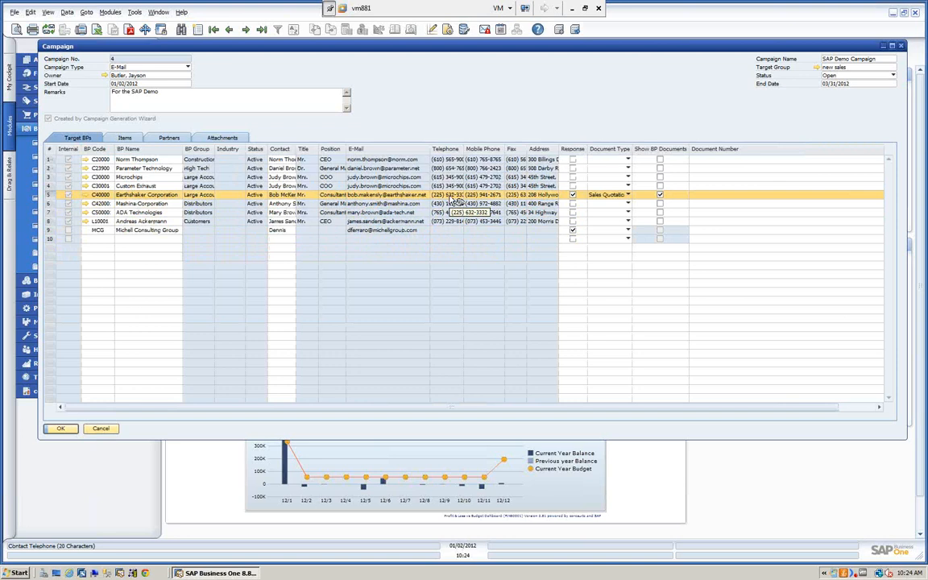
click(85, 202)
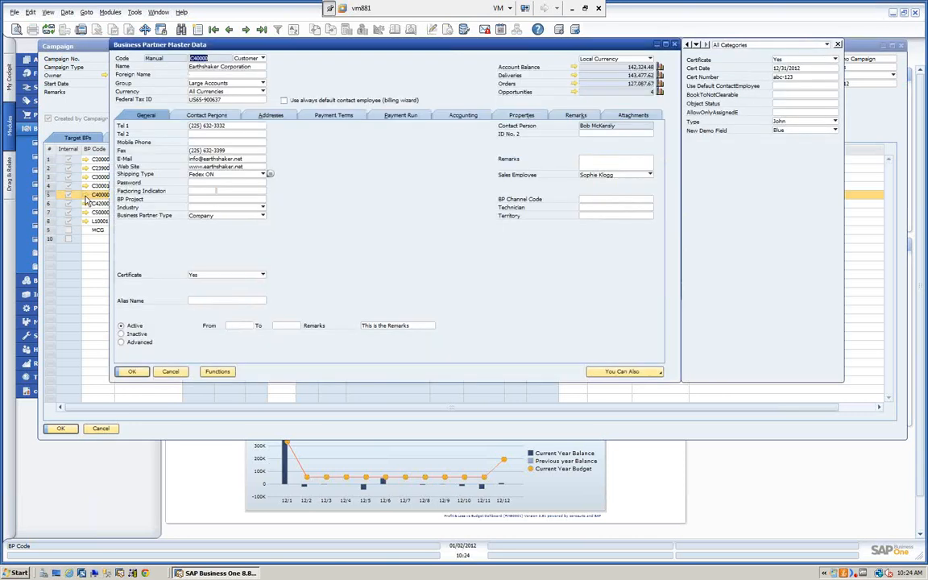
click(632, 372)
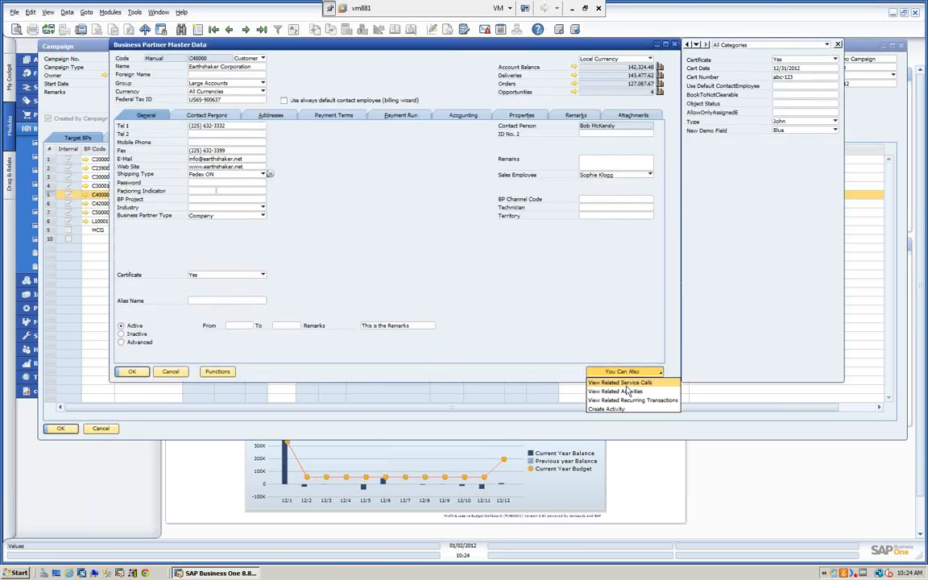
click(619, 392)
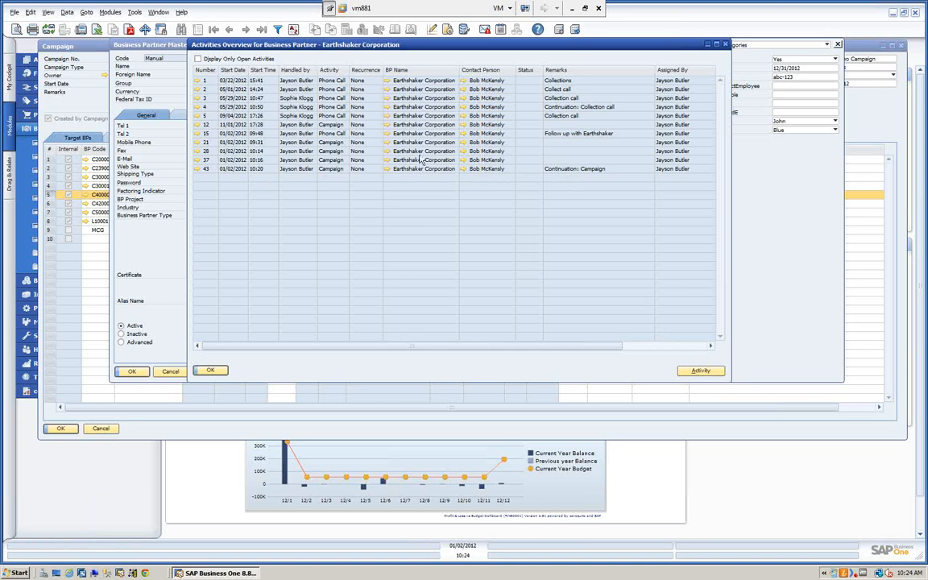
- Examine the content, linked document and attachments of campaign activity 37, then close everything back to the campaign record
click(200, 160)
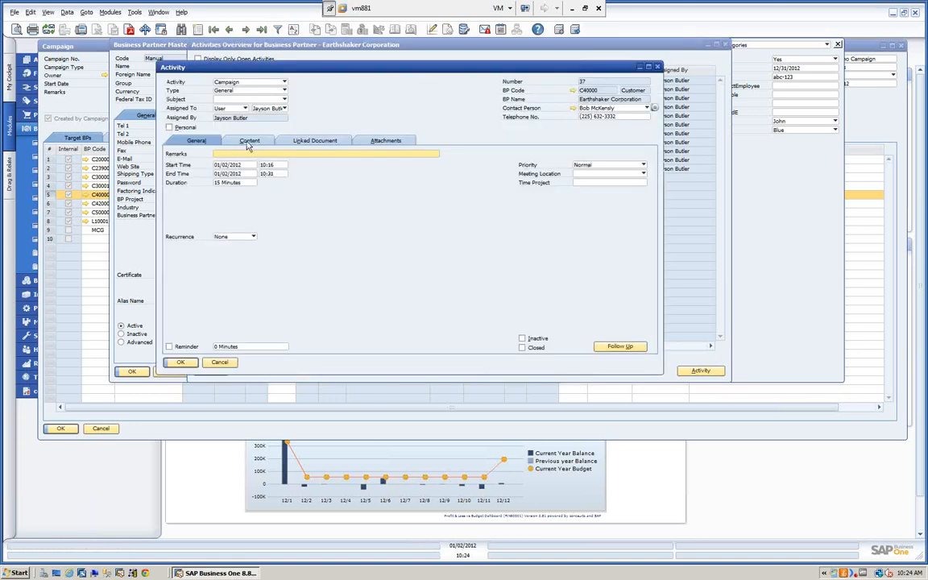
click(249, 143)
click(310, 143)
click(384, 141)
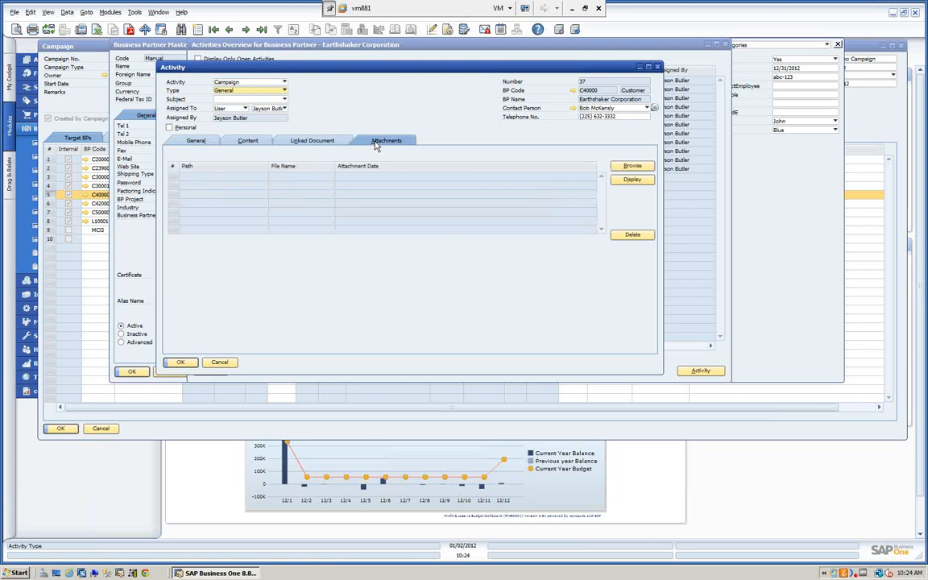
click(213, 362)
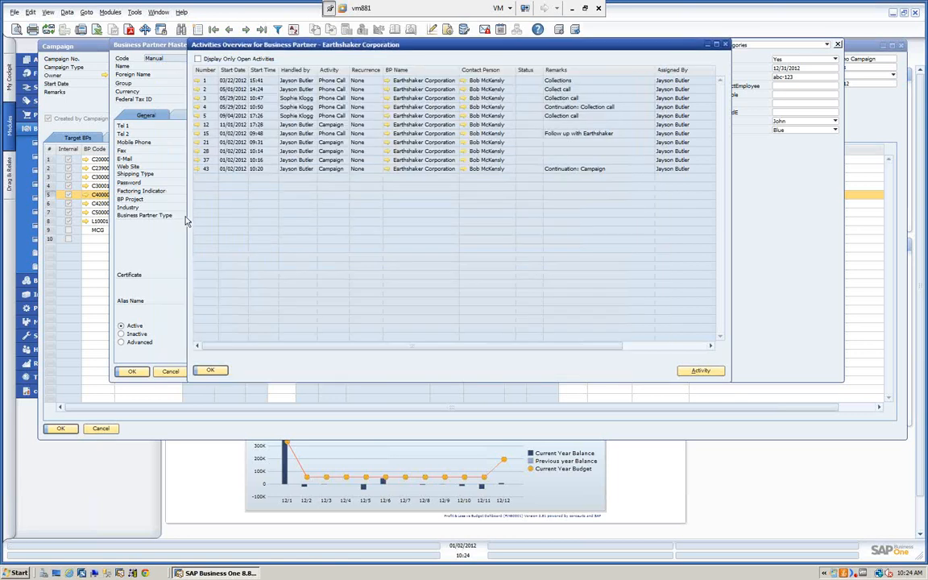
click(210, 371)
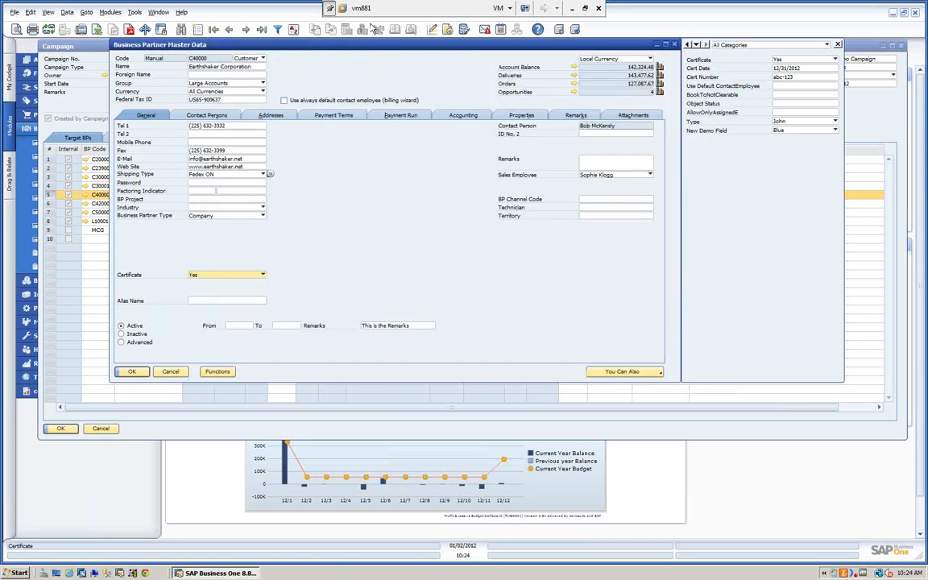
click(170, 372)
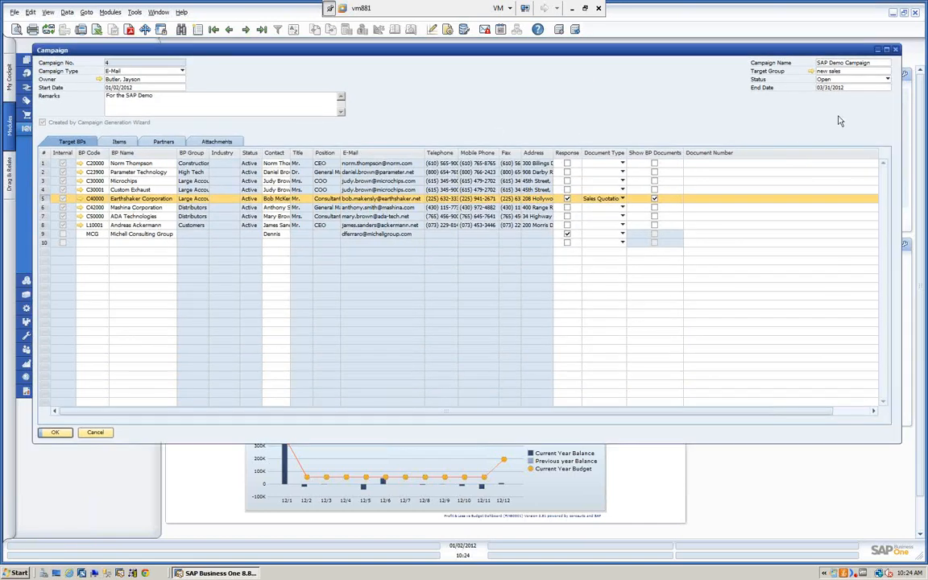
- Check the available status options for the campaign and leave it set to Open
click(879, 79)
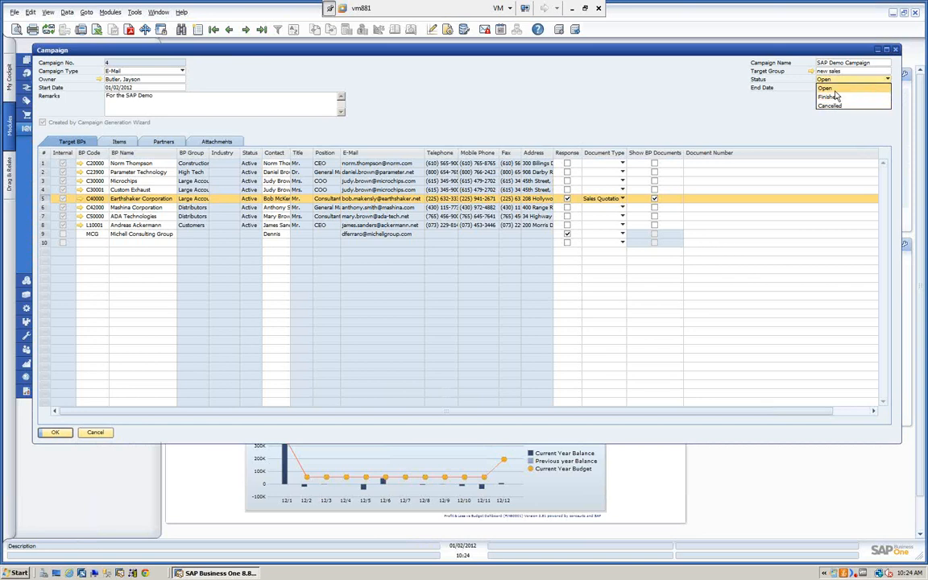
click(783, 91)
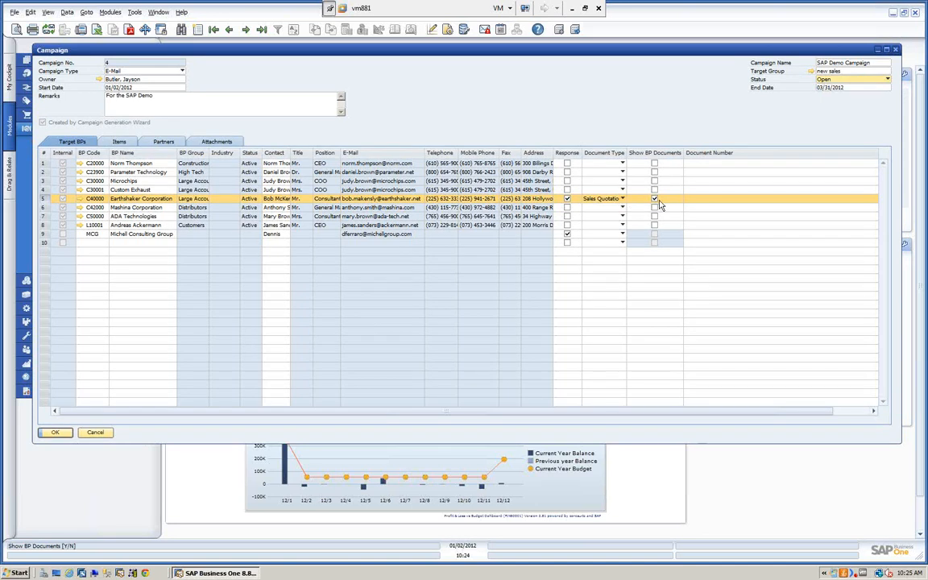
- Set Earthshaker Corporation's response document type to Sales Orders and link the 03/22/2012 sales order in row 30 of the order list
click(700, 199)
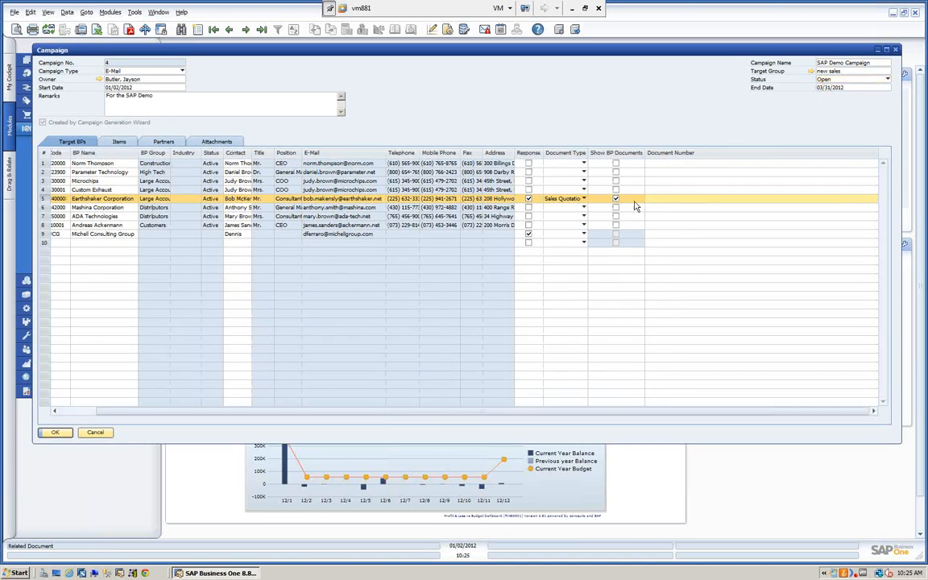
click(583, 200)
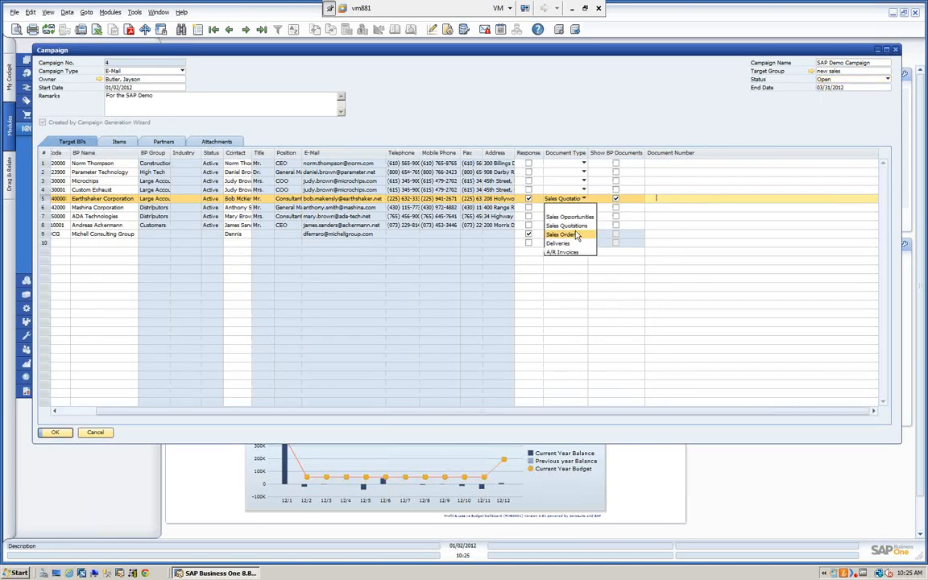
click(568, 235)
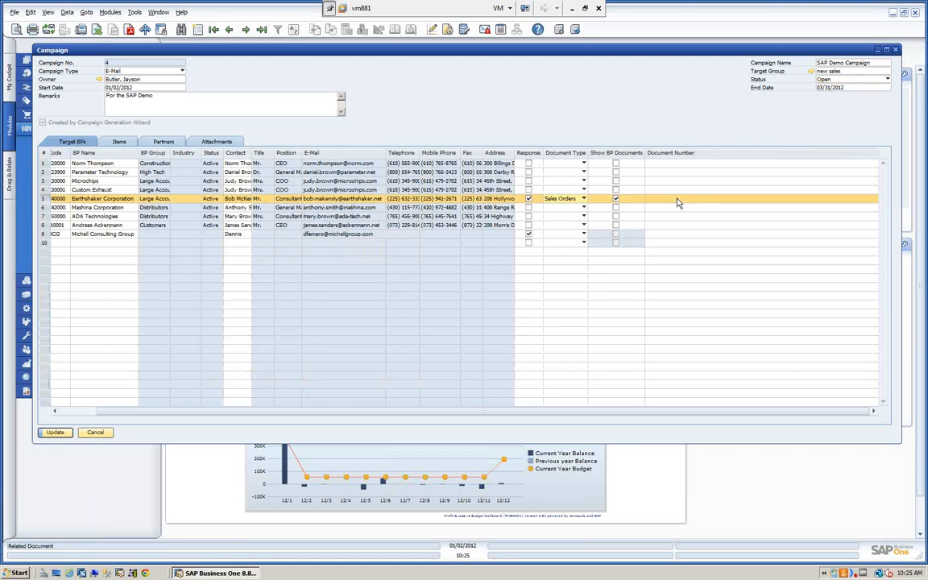
click(673, 198)
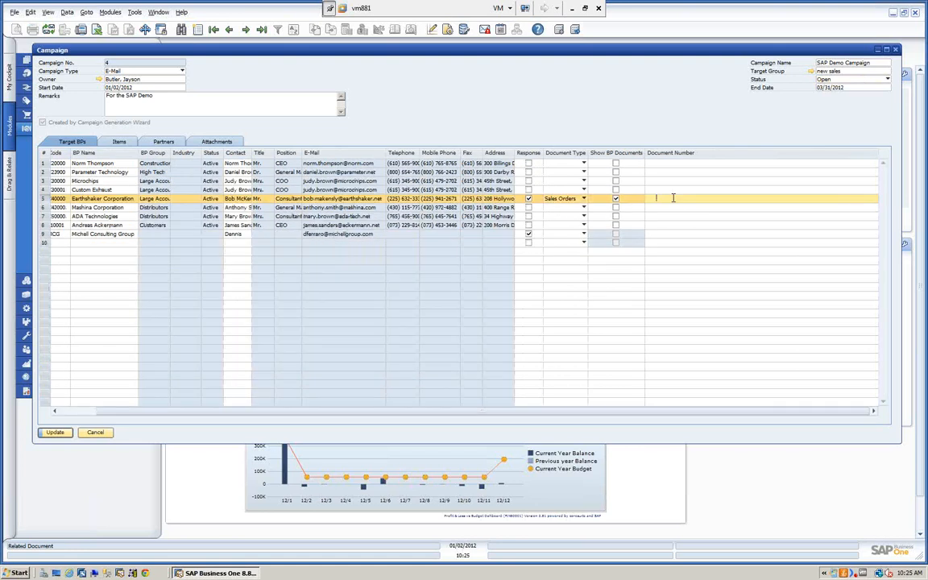
key(Tab)
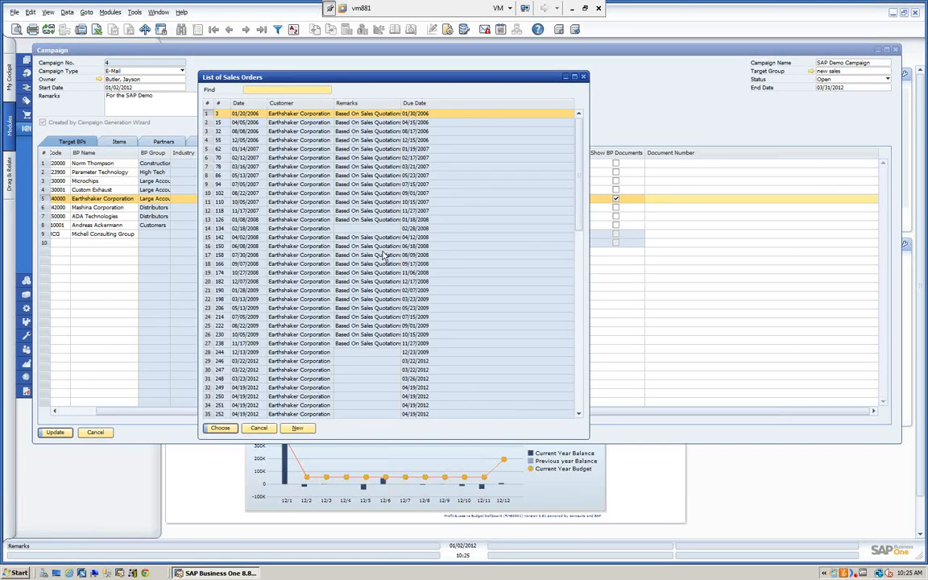
click(284, 370)
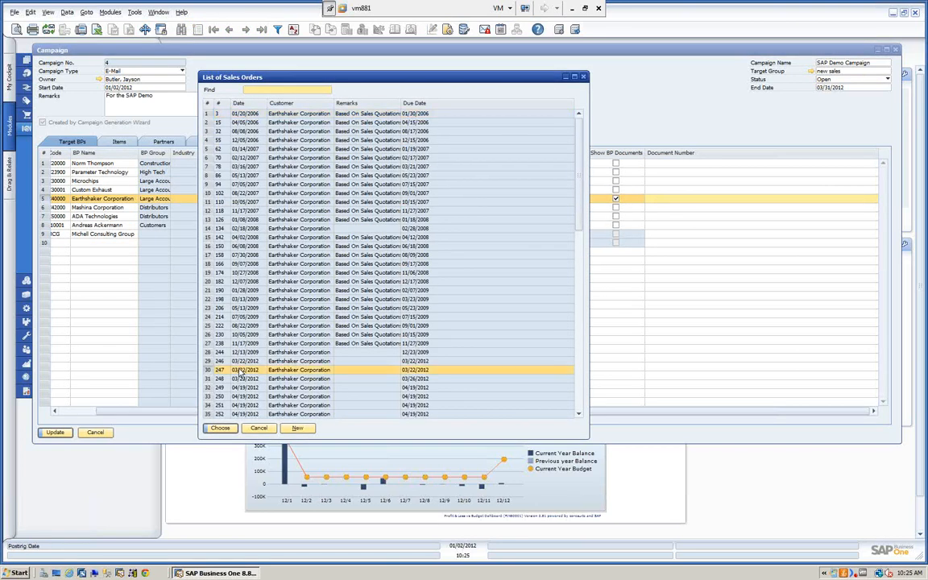
click(222, 428)
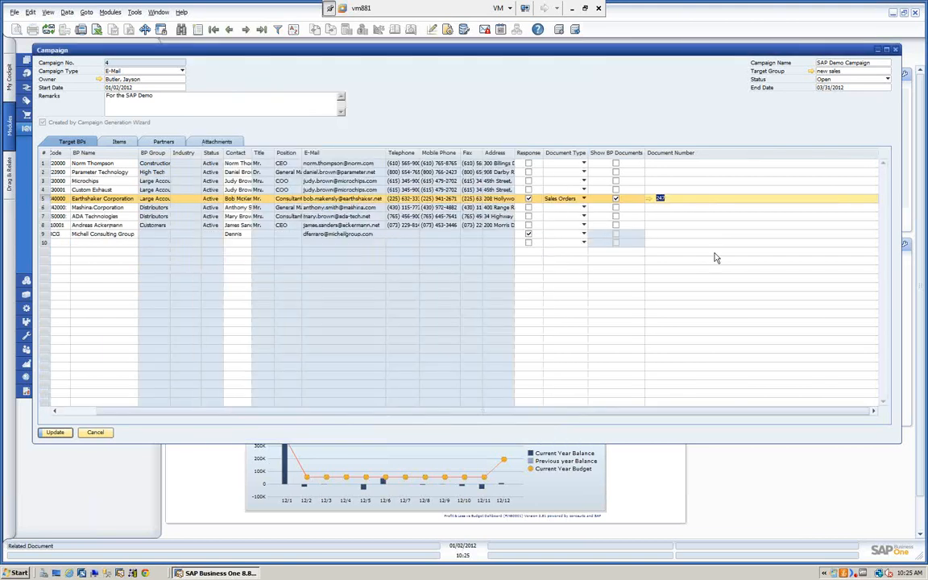
- Examine the sales order linked to Earthshaker Corporation's row, then close it to return to the campaign
click(649, 198)
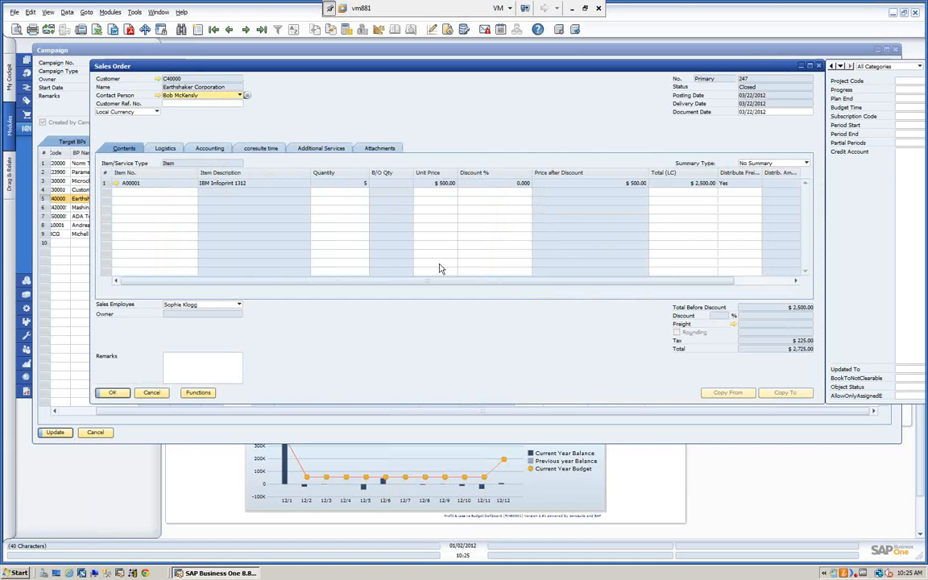
drag(169, 71, 155, 74)
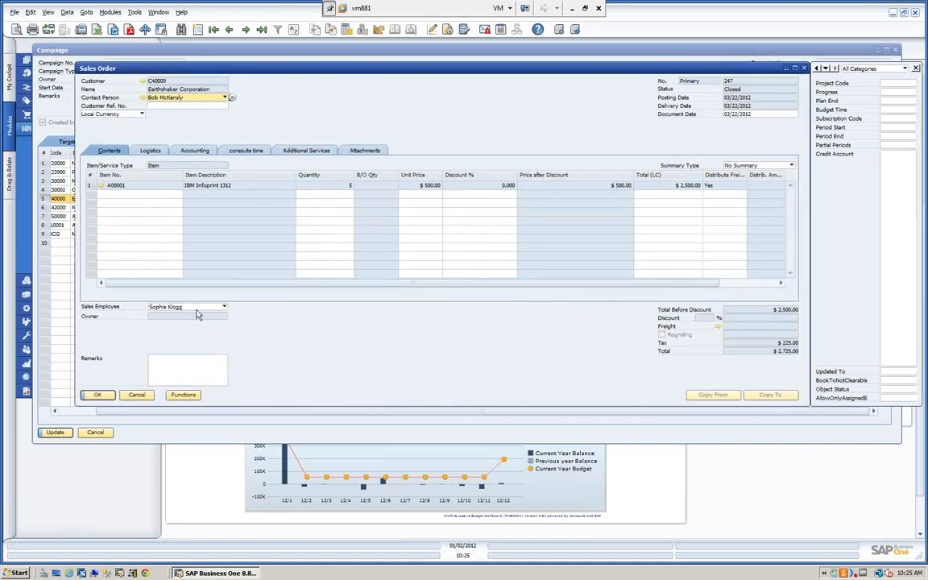
click(141, 397)
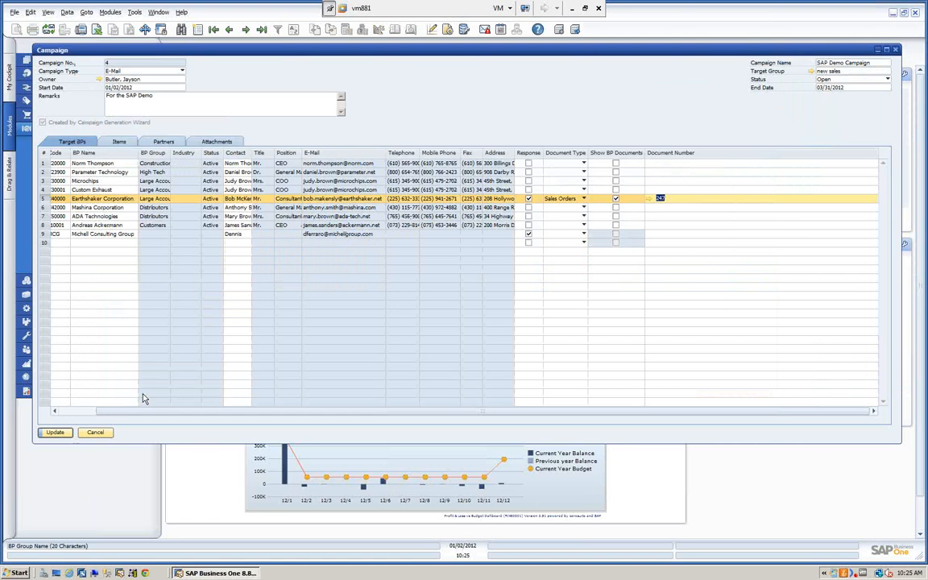
- Save and close the updated campaign record, and collapse the Business Partners module
click(55, 434)
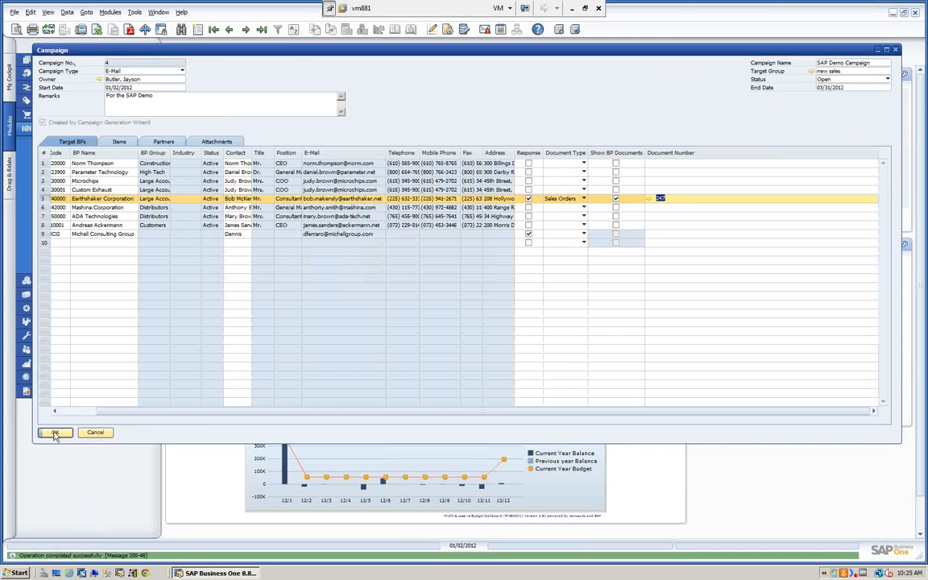
click(55, 434)
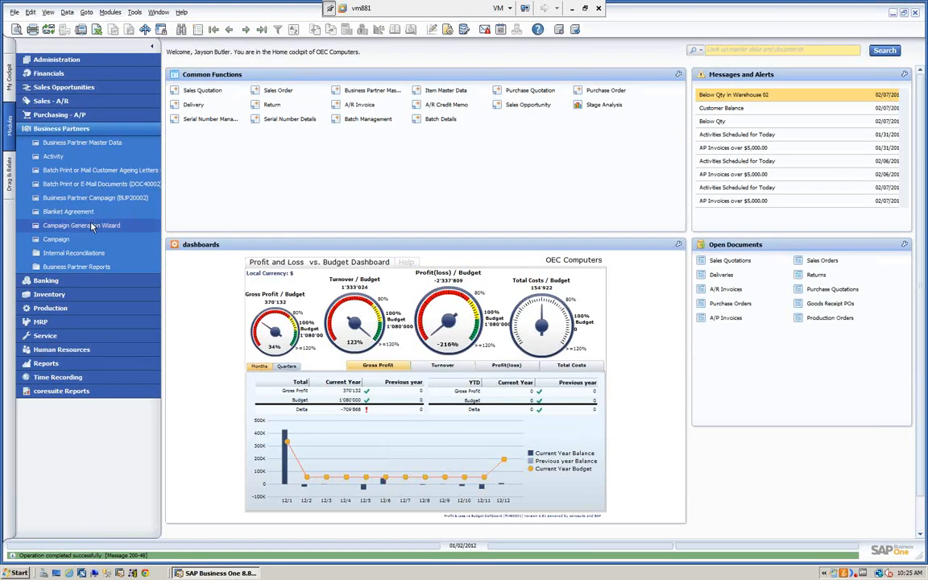
click(72, 130)
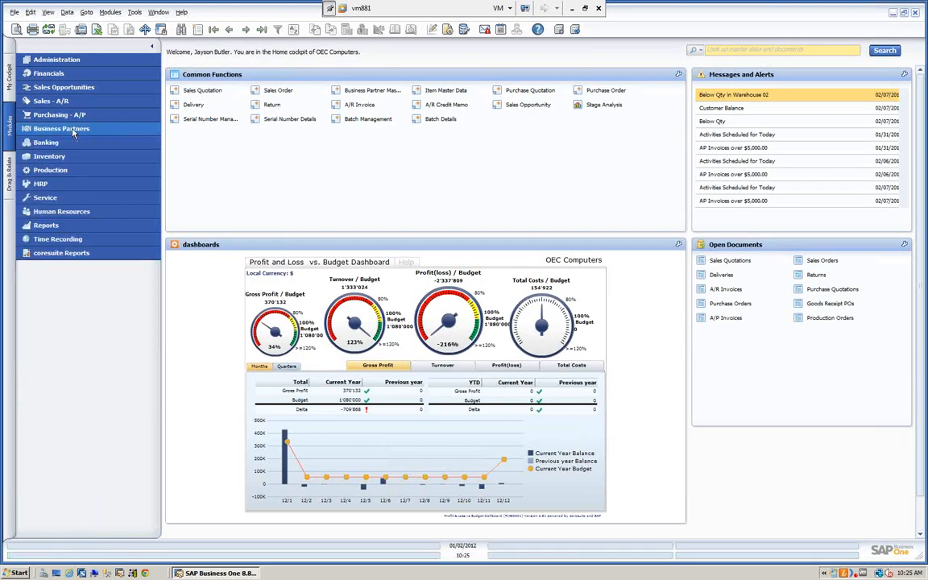